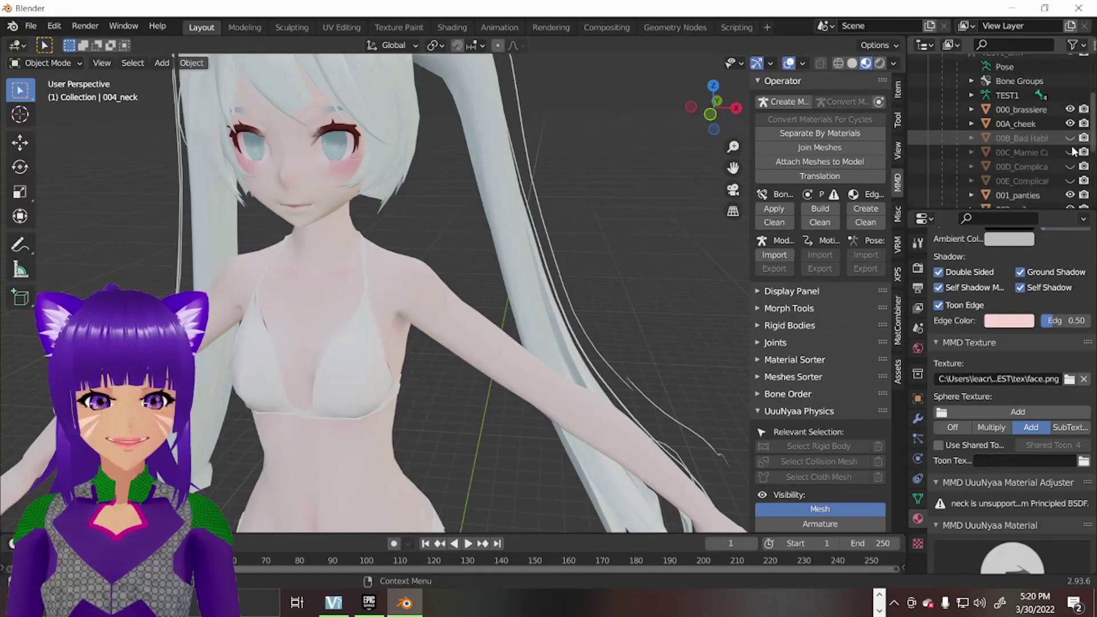
# Briefly preview the 00C camo outfit, then show and select the 00D_Complicated Top.
pyautogui.click(1070, 152)
pyautogui.click(1070, 153)
pyautogui.click(1070, 166)
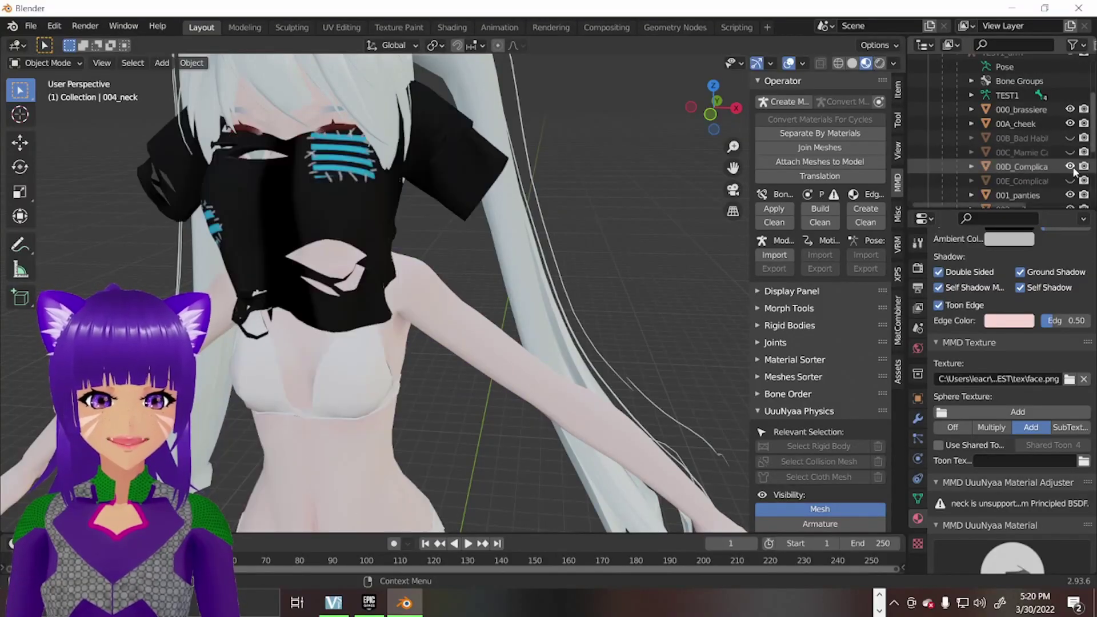
pyautogui.scroll(-3, 382, 269)
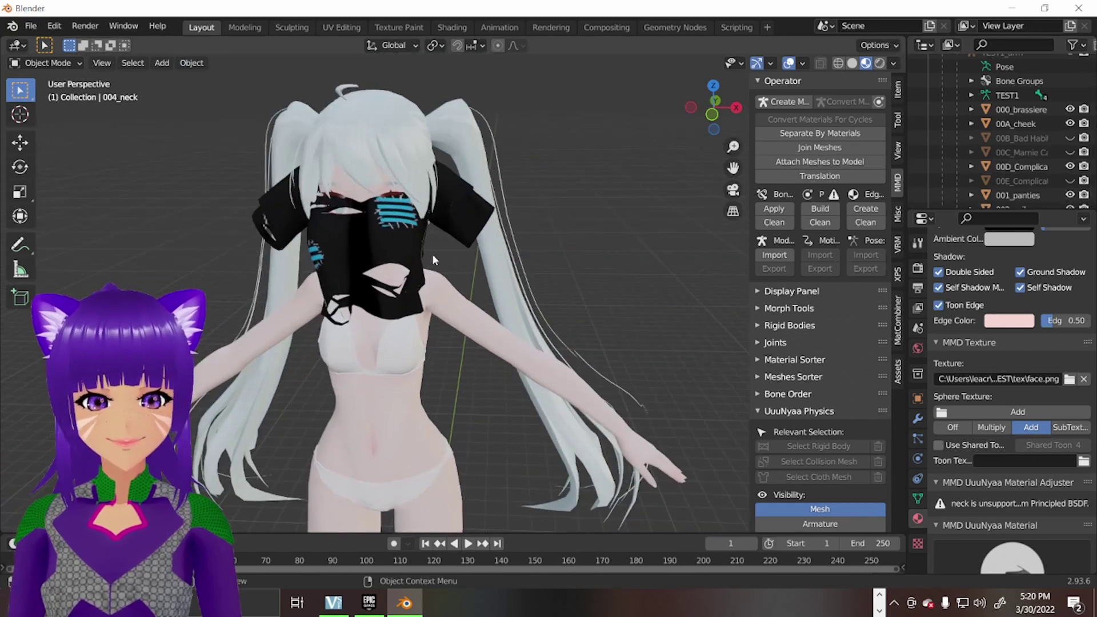
pyautogui.click(395, 240)
pyautogui.moveTo(350, 238); pyautogui.dragTo(344, 216, button='middle')
# Turn to the model's front and select the black top with the 00E tie Shift-added.
pyautogui.click(591, 229)
pyautogui.scroll(3, 578, 234)
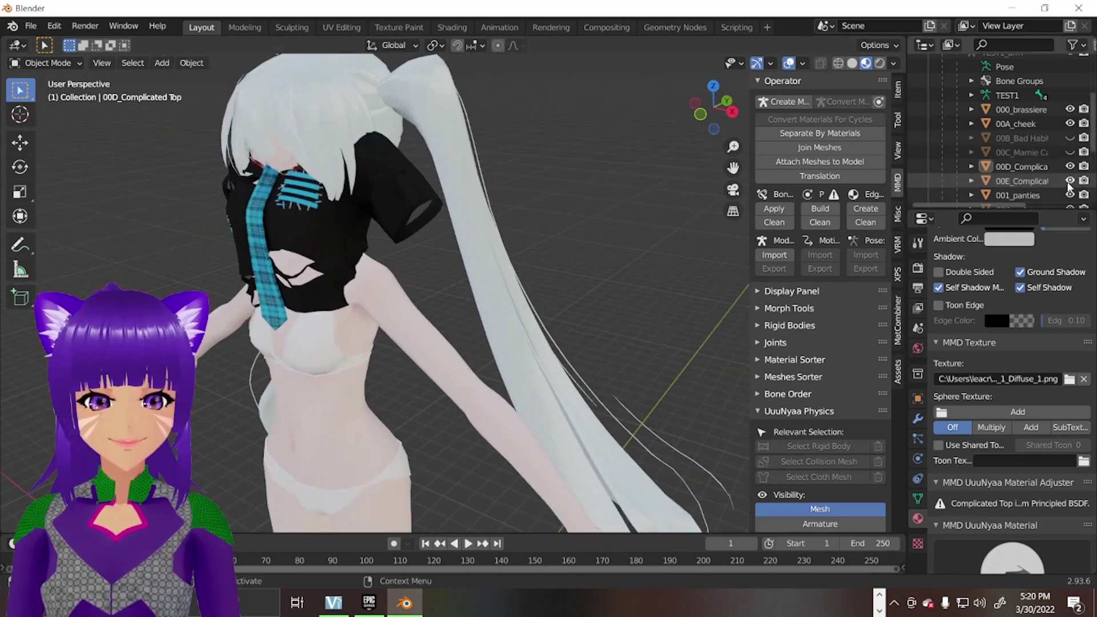
pyautogui.moveTo(400, 200); pyautogui.dragTo(440, 192, button='middle')
pyautogui.scroll(4, 450, 190)
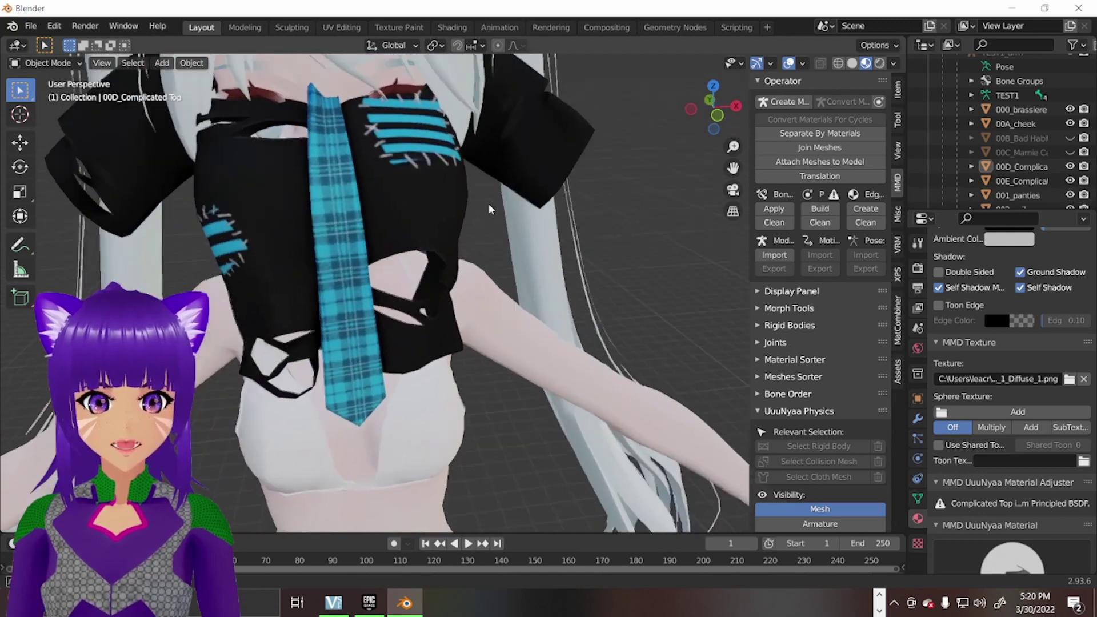
pyautogui.scroll(-4, 481, 214)
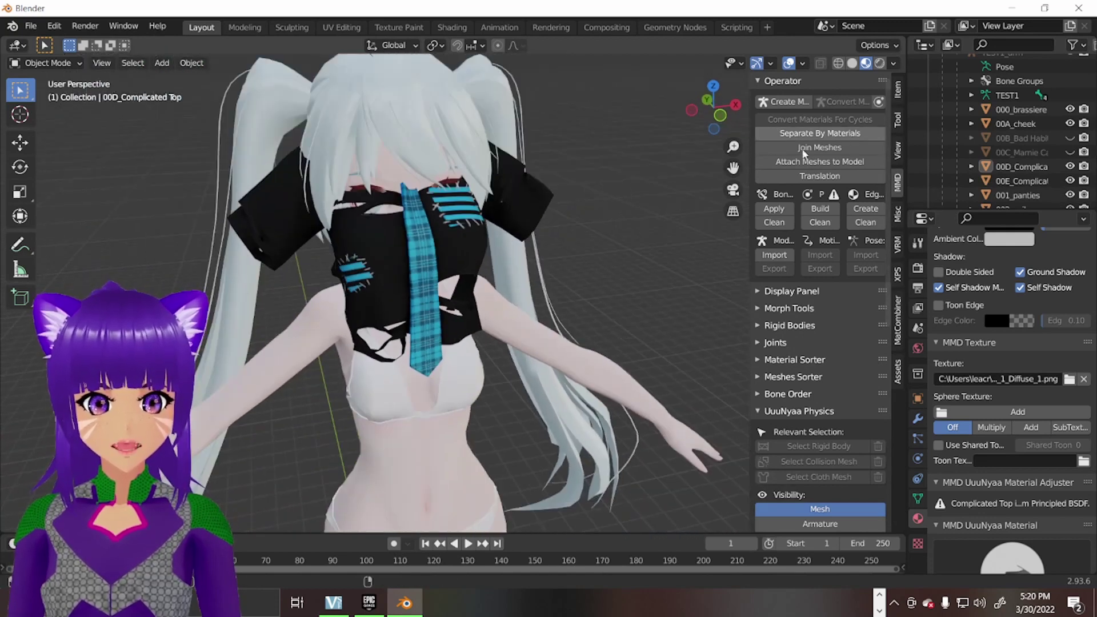
pyautogui.click(424, 136)
pyautogui.click(443, 230)
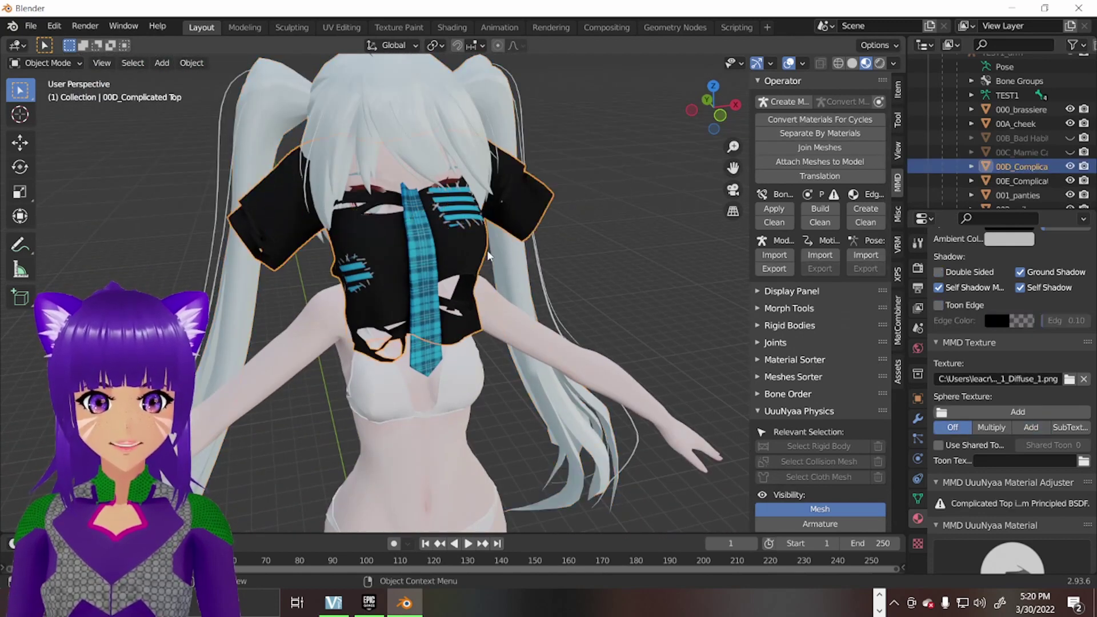
pyautogui.moveTo(487, 249); pyautogui.dragTo(527, 242, button='middle')
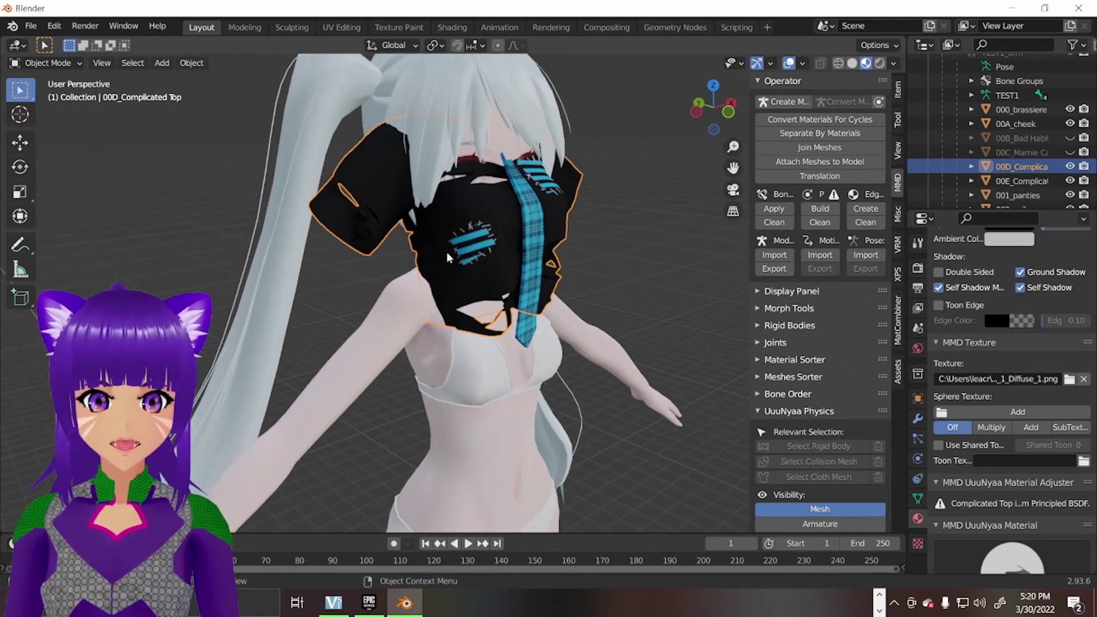
pyautogui.keyDown('shift'); pyautogui.click(534, 207); pyautogui.keyUp('shift')
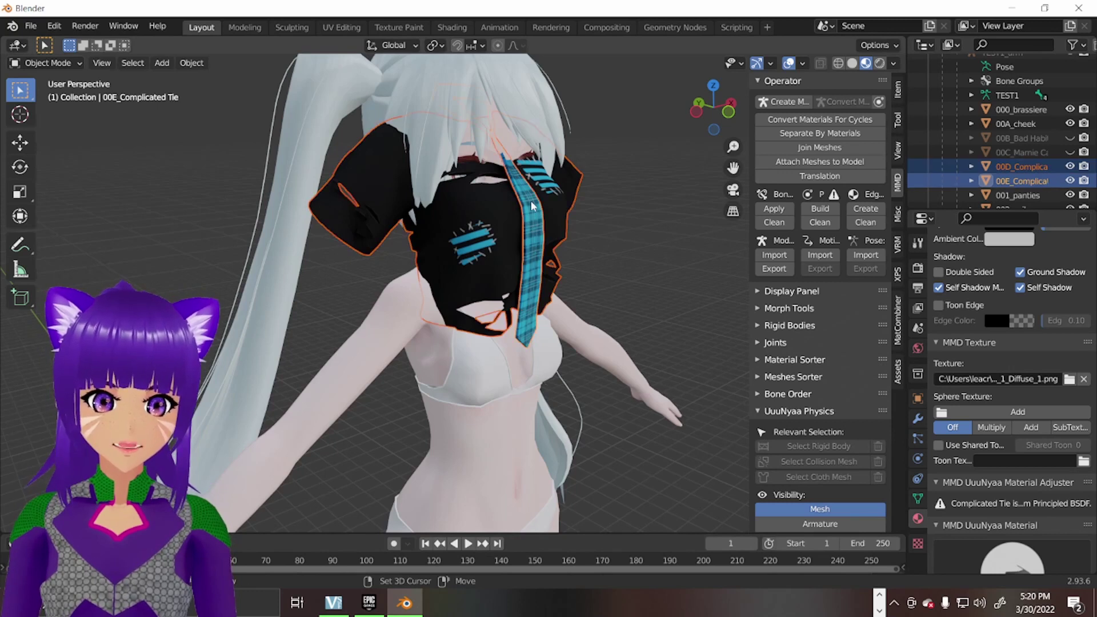
pyautogui.moveTo(535, 207); pyautogui.dragTo(400, 215, button='middle')
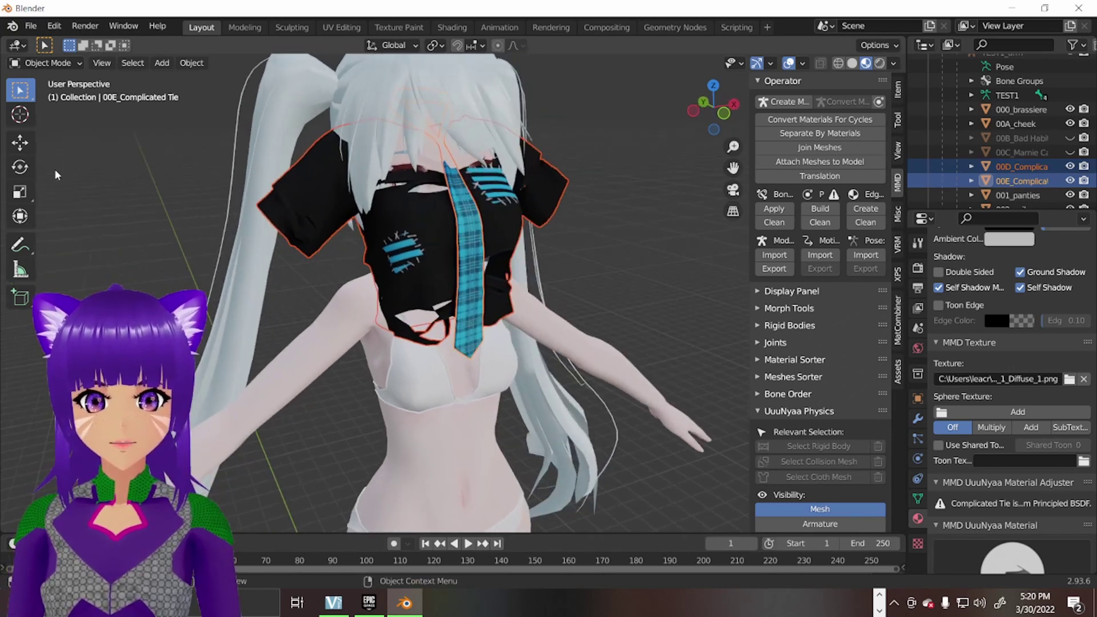
pyautogui.click(21, 142)
# Reselect the shirt and tie and apply Set Origin > Origin to Geometry.
pyautogui.scroll(-5, 372, 159)
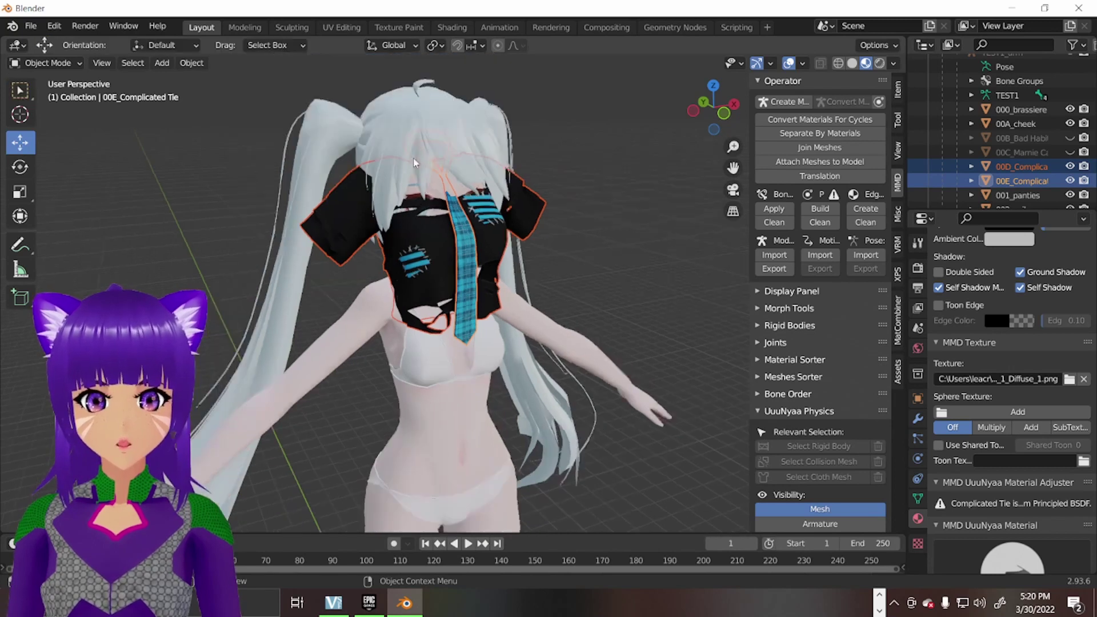
pyautogui.scroll(-2, 323, 296)
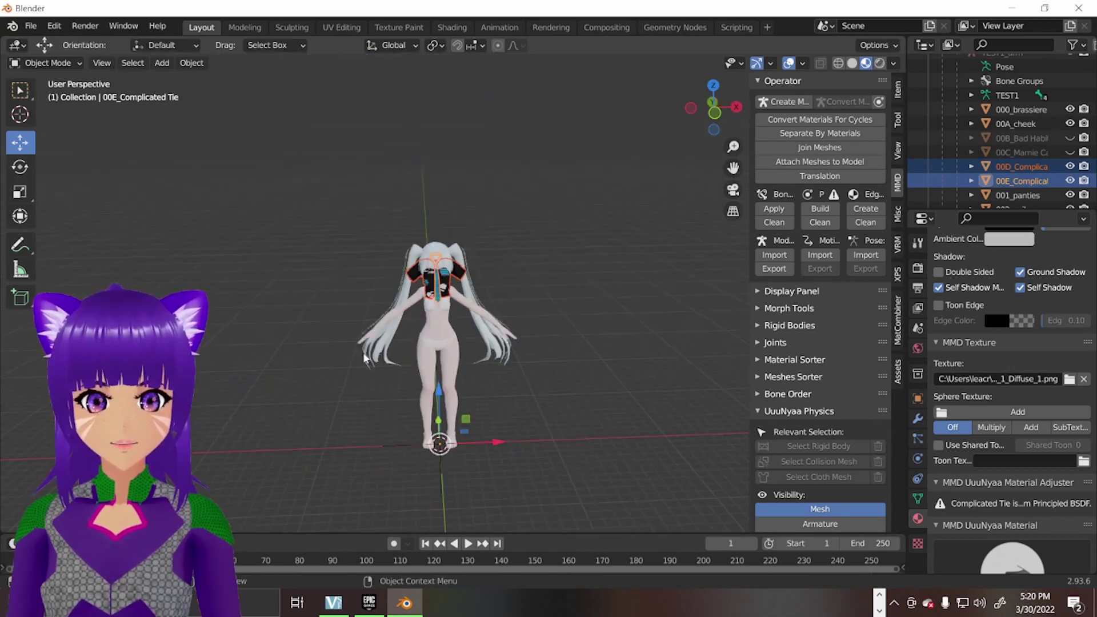
pyautogui.scroll(5, 390, 330)
pyautogui.click(683, 178)
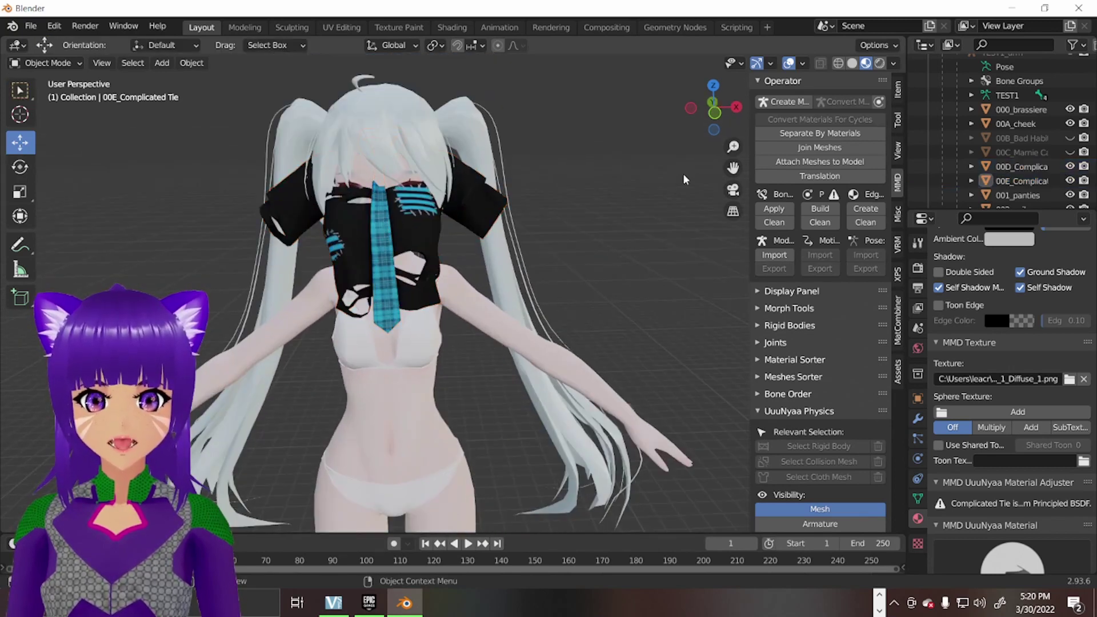
pyautogui.click(415, 223)
pyautogui.keyDown('shift'); pyautogui.click(387, 237); pyautogui.keyUp('shift')
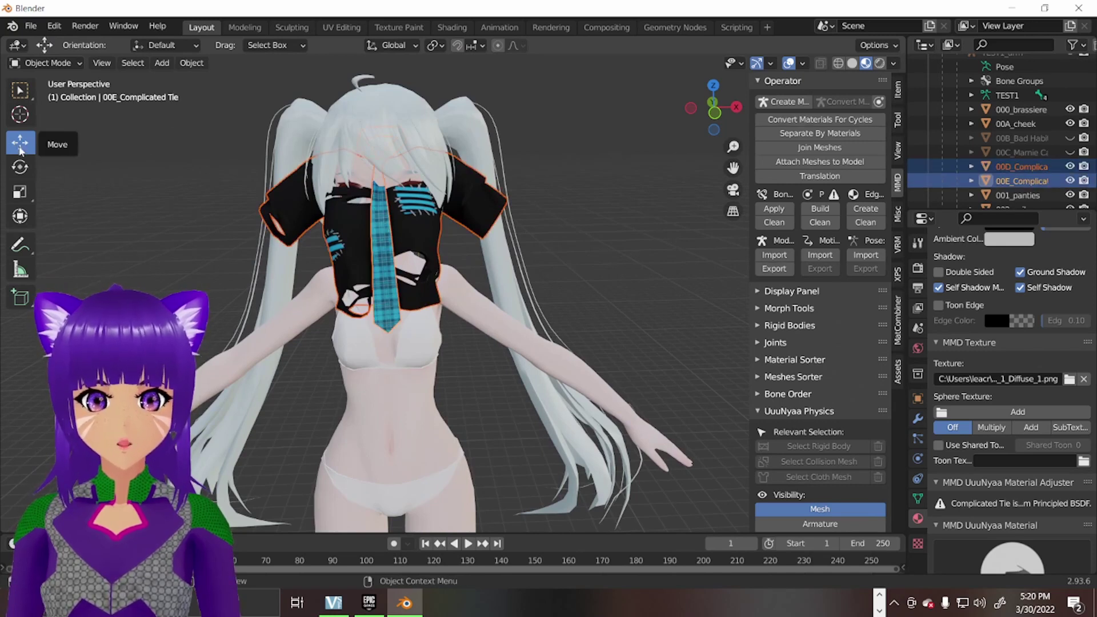
pyautogui.click(162, 63)
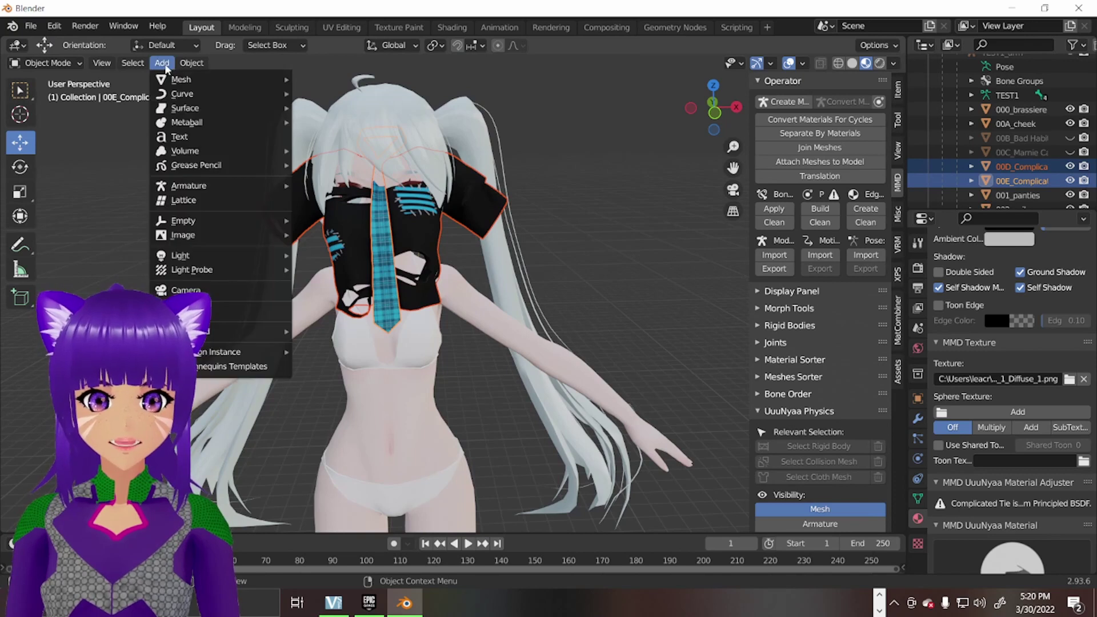
pyautogui.moveTo(194, 64)
pyautogui.moveTo(218, 98)
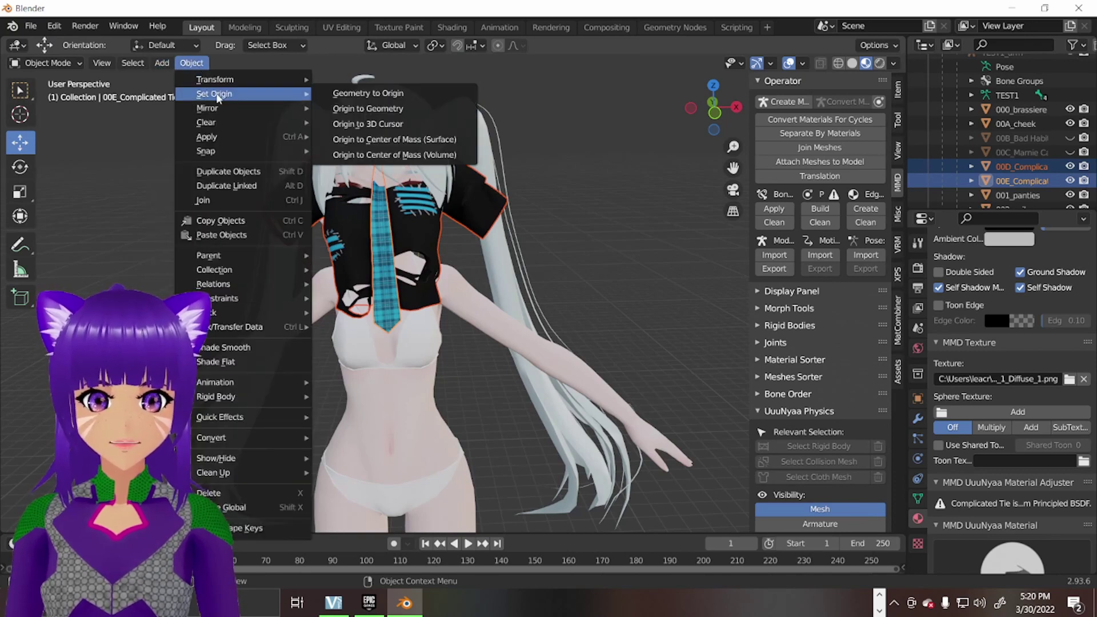
pyautogui.click(347, 108)
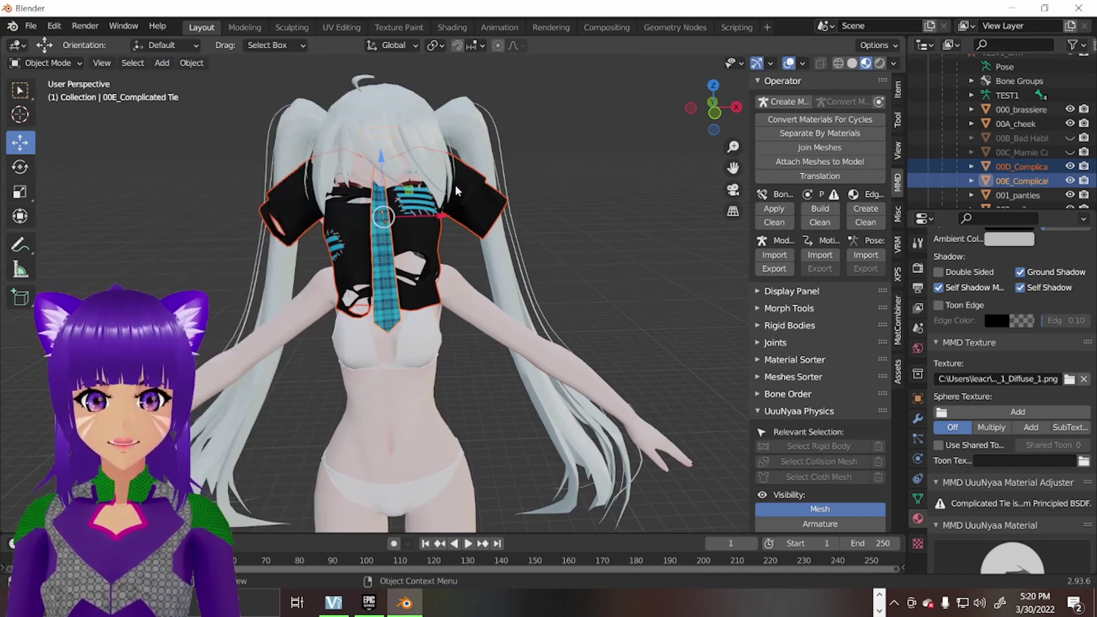
# Orbit around the model to check where the shirt and tie sit.
pyautogui.moveTo(455, 190); pyautogui.dragTo(540, 218, button='middle')
pyautogui.scroll(3, 625, 234)
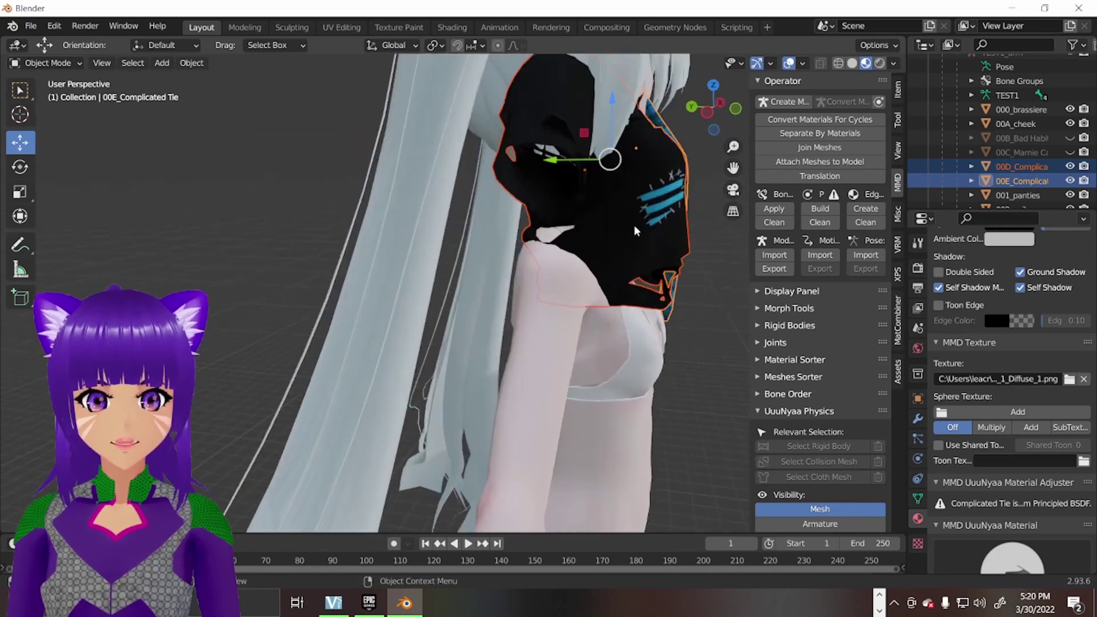
pyautogui.moveTo(633, 224); pyautogui.dragTo(217, 231, button='middle')
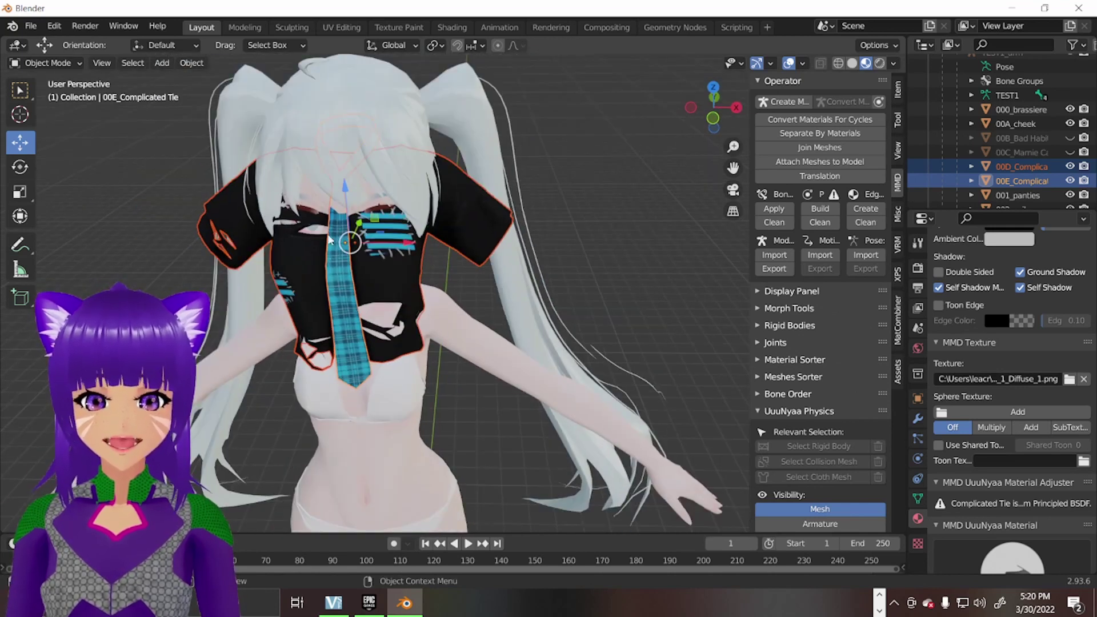
pyautogui.scroll(5, 363, 228)
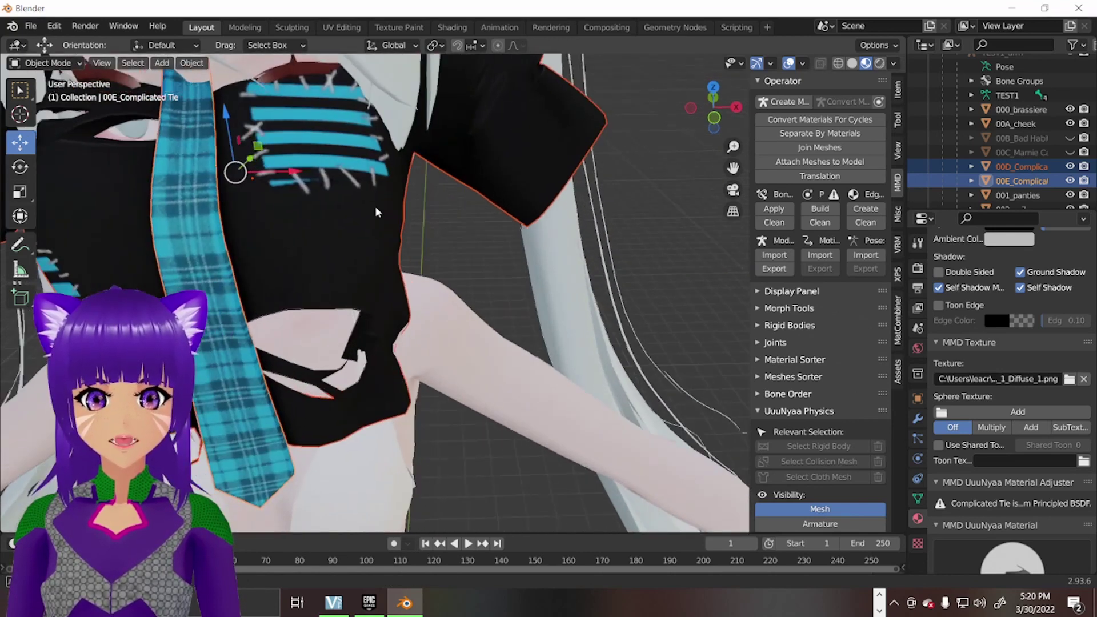
pyautogui.scroll(-5, 300, 98)
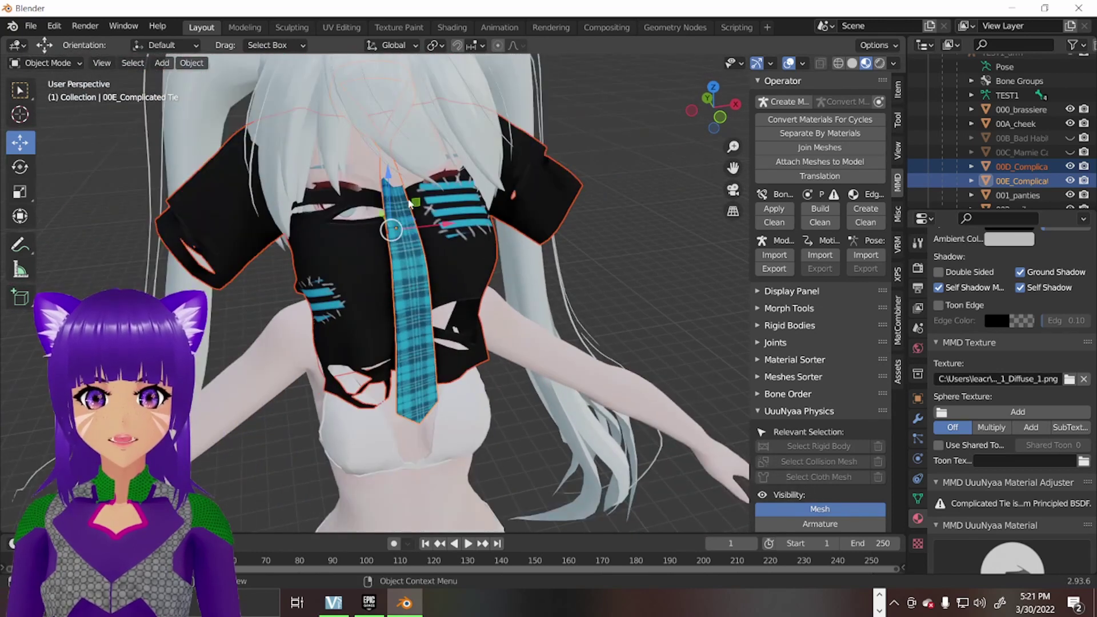
pyautogui.moveTo(343, 126); pyautogui.dragTo(473, 177, button='middle')
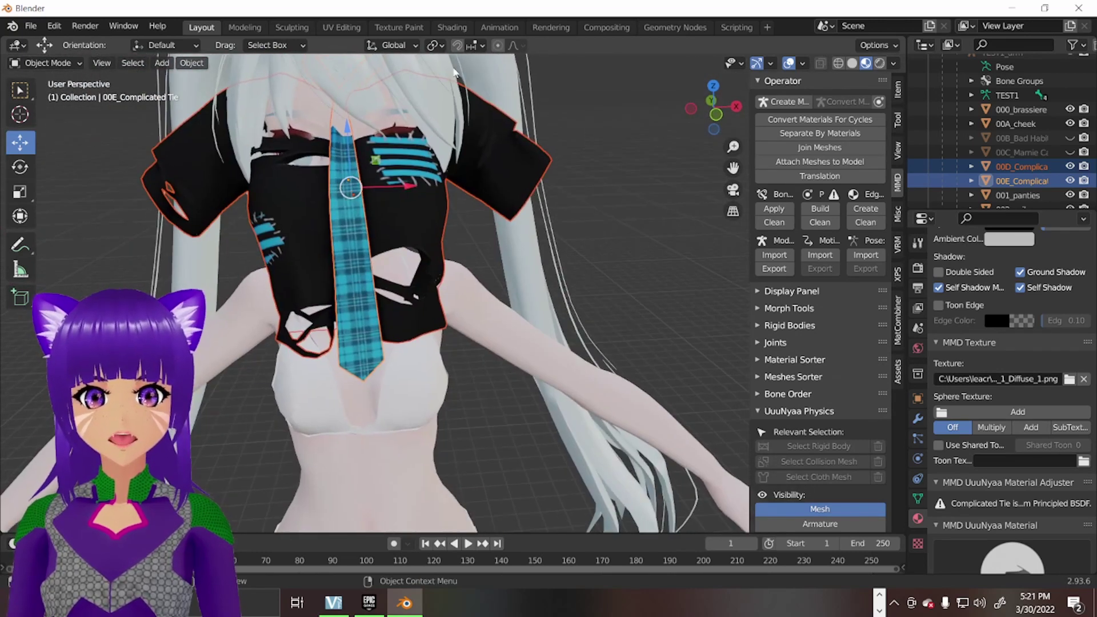
pyautogui.scroll(-8, 333, 351)
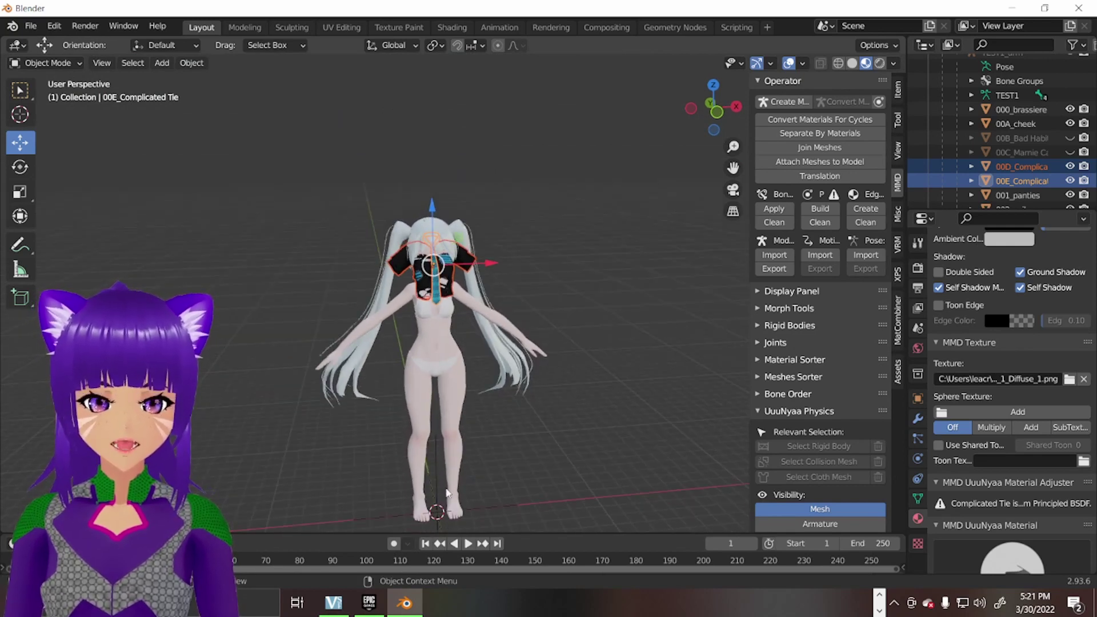
pyautogui.scroll(5, 472, 267)
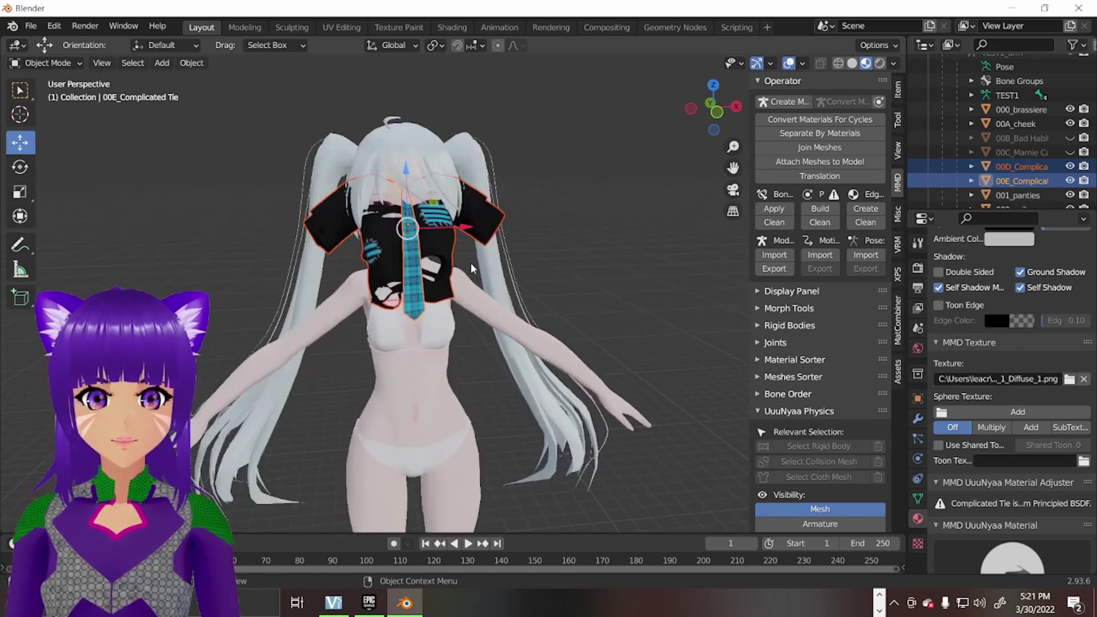
# Move the shirt and tie down along Z onto the torso and reset their origin.
pyautogui.scroll(3, 442, 225)
pyautogui.moveTo(732, 168); pyautogui.dragTo(394, 339)
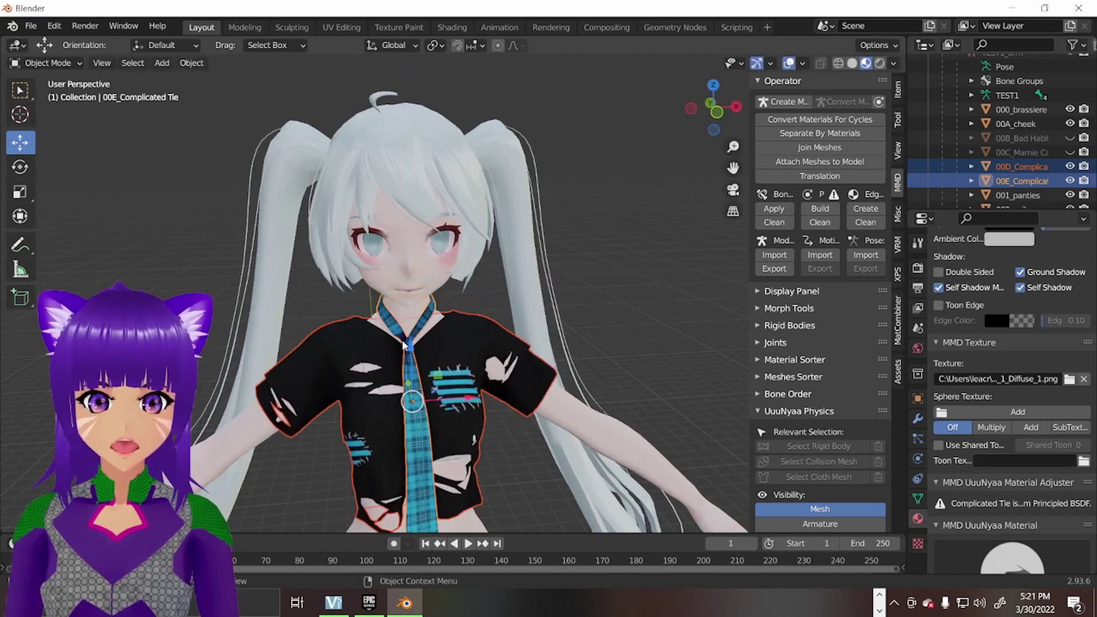
pyautogui.moveTo(491, 308); pyautogui.dragTo(161, 114, button='middle')
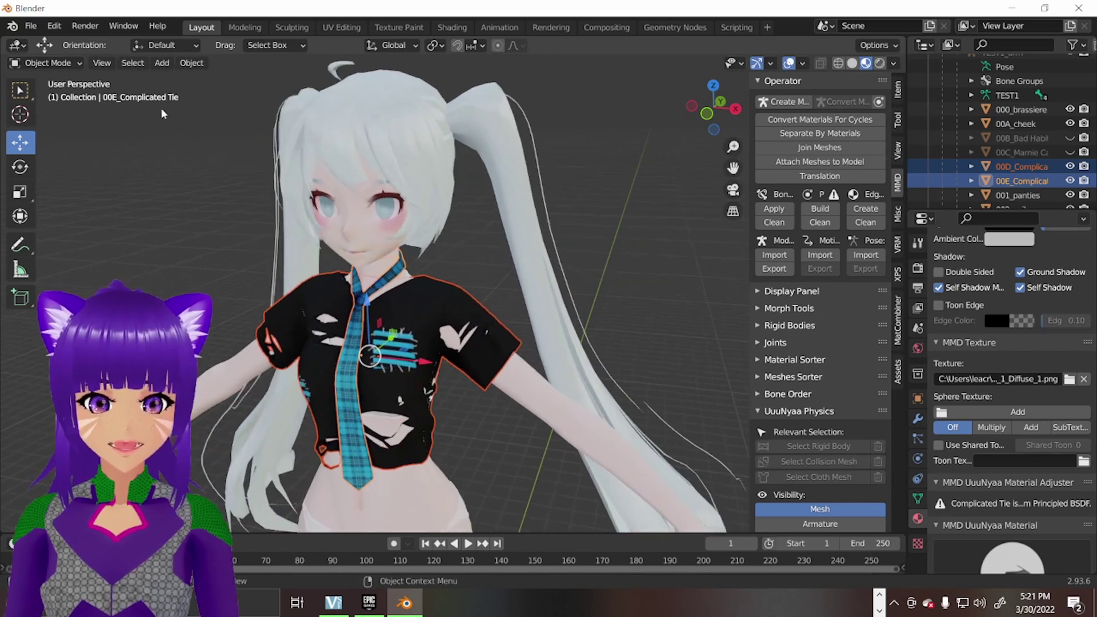
pyautogui.click(183, 64)
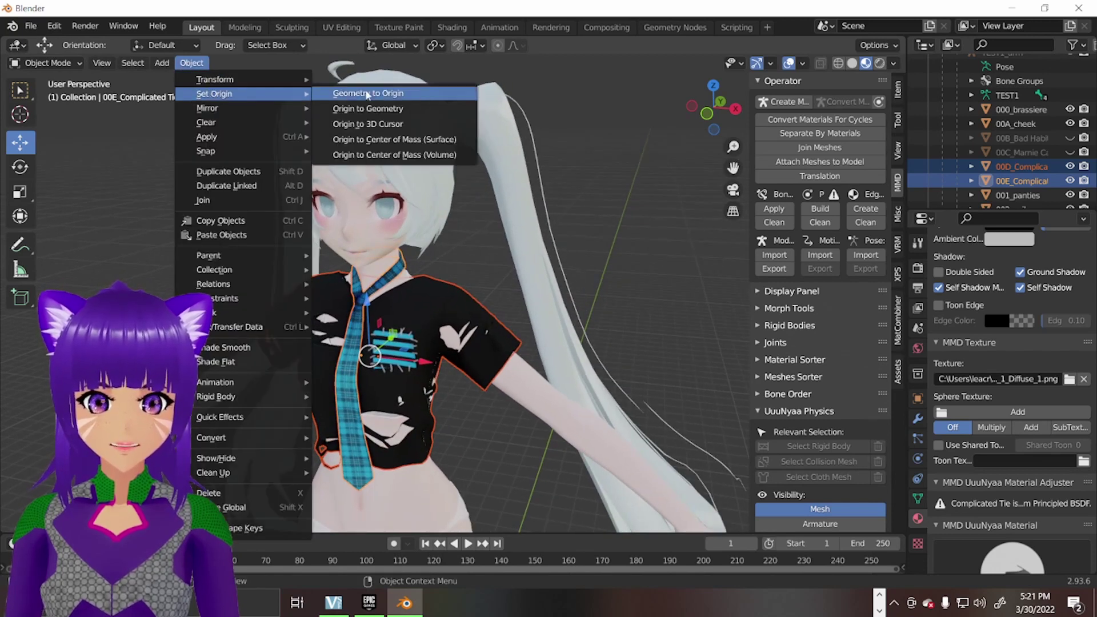
pyautogui.click(351, 91)
# Inspect the shirt's fit from the side and make the shirt the active object.
pyautogui.scroll(3, 459, 262)
pyautogui.moveTo(504, 255); pyautogui.dragTo(438, 257, button='middle')
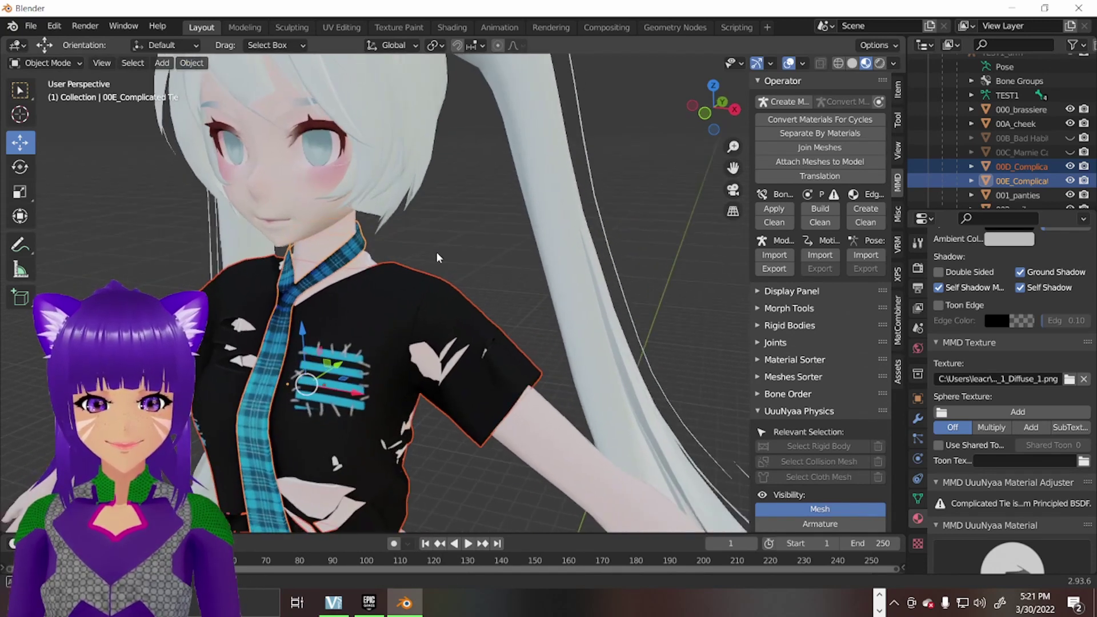
pyautogui.moveTo(732, 168); pyautogui.dragTo(733, 45)
pyautogui.moveTo(446, 214); pyautogui.dragTo(413, 291, button='middle')
pyautogui.scroll(-5, 451, 369)
pyautogui.scroll(7, 488, 355)
pyautogui.scroll(2, 481, 374)
pyautogui.click(323, 272)
pyautogui.moveTo(323, 273); pyautogui.dragTo(197, 204, button='middle')
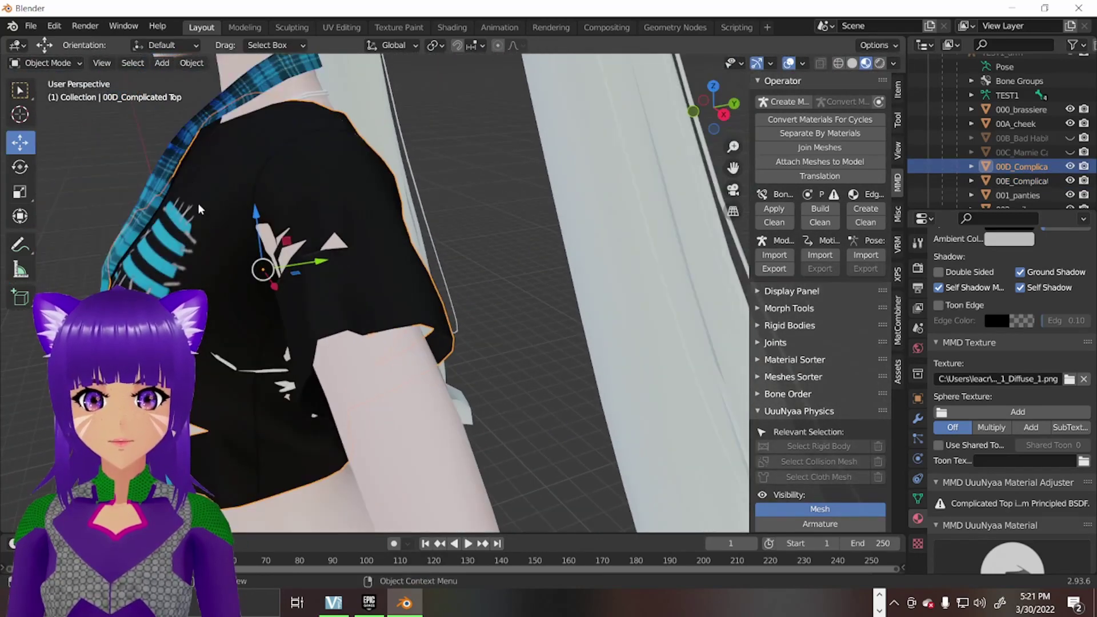
# Scale the ripped shirt along Y to about 1.06 so it clears the body.
pyautogui.moveTo(297, 256); pyautogui.dragTo(232, 355, button='middle')
pyautogui.moveTo(297, 324); pyautogui.dragTo(342, 276, button='middle')
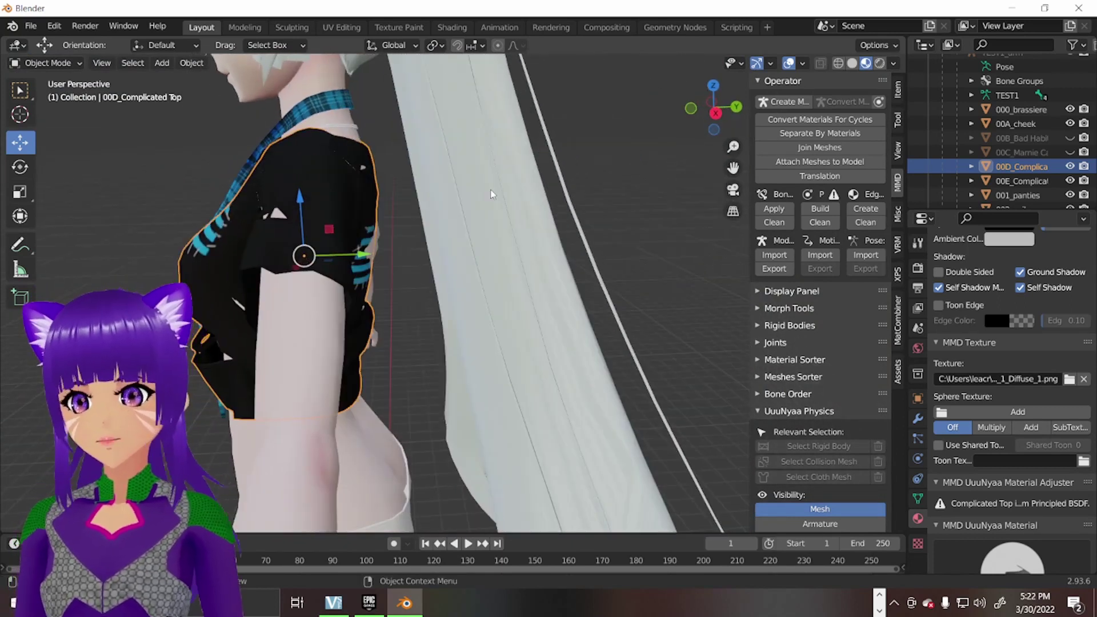
pyautogui.press('s')
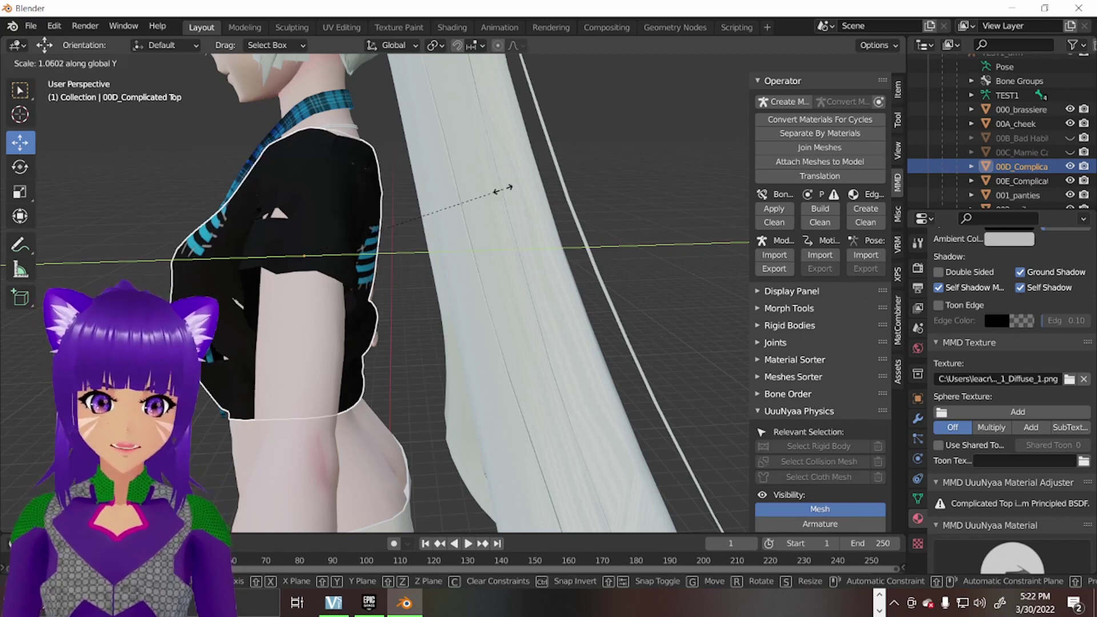
pyautogui.click(503, 189)
pyautogui.moveTo(504, 190); pyautogui.dragTo(667, 217, button='middle')
pyautogui.click(369, 234)
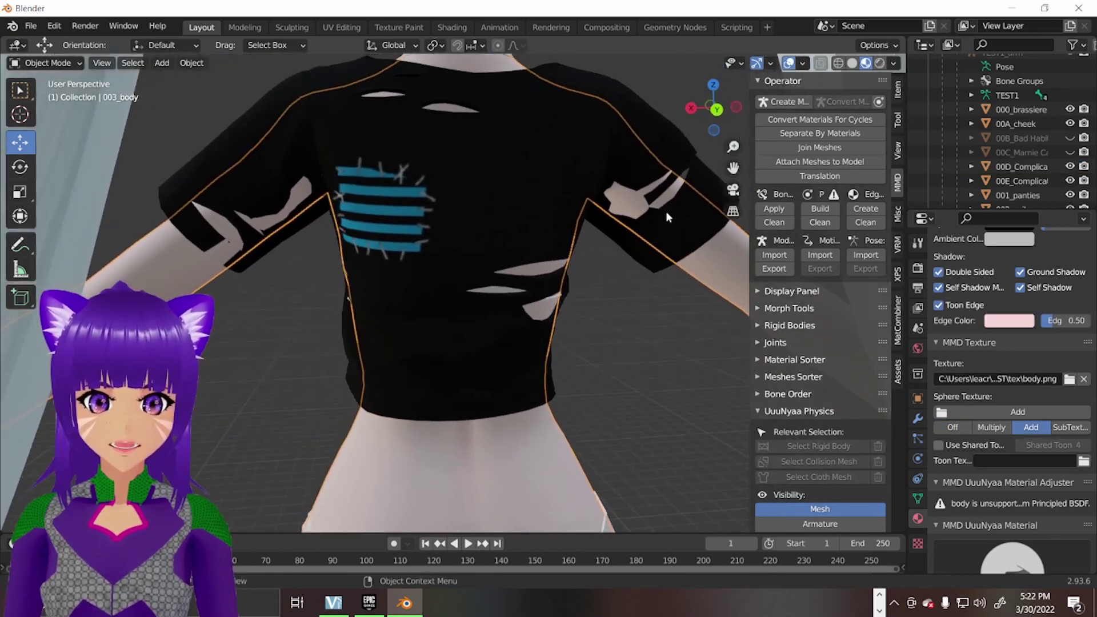
# Reselect the ripped T-shirt from the front, starting and cancelling a trial move.
pyautogui.moveTo(733, 168); pyautogui.dragTo(551, 203)
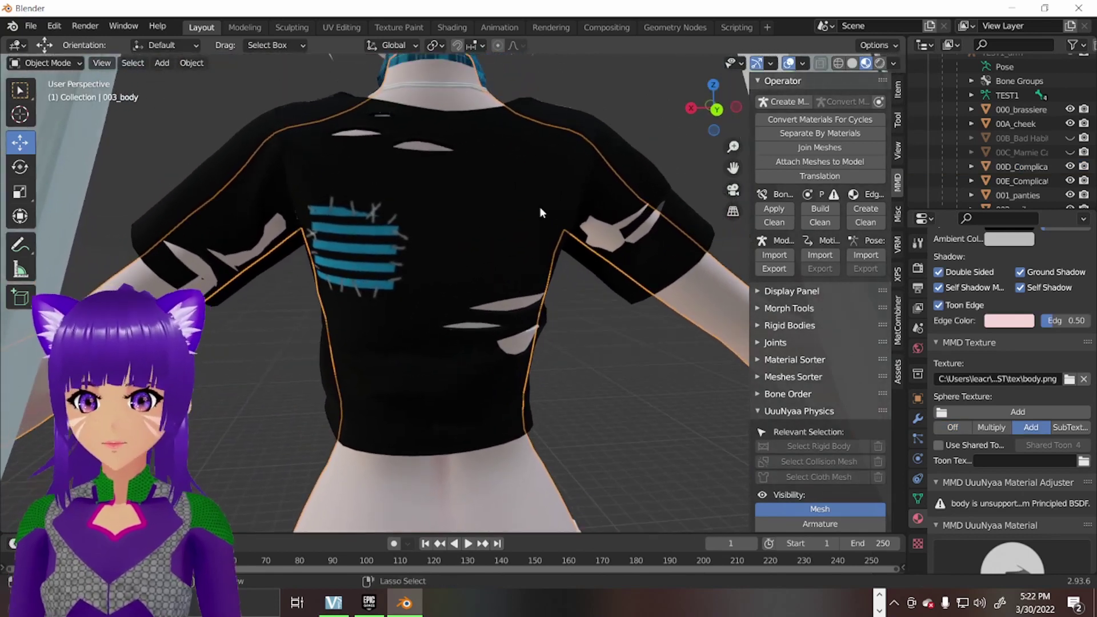
pyautogui.click(539, 206)
pyautogui.click(579, 146)
pyautogui.moveTo(543, 185); pyautogui.dragTo(452, 191, button='middle')
pyautogui.click(447, 168)
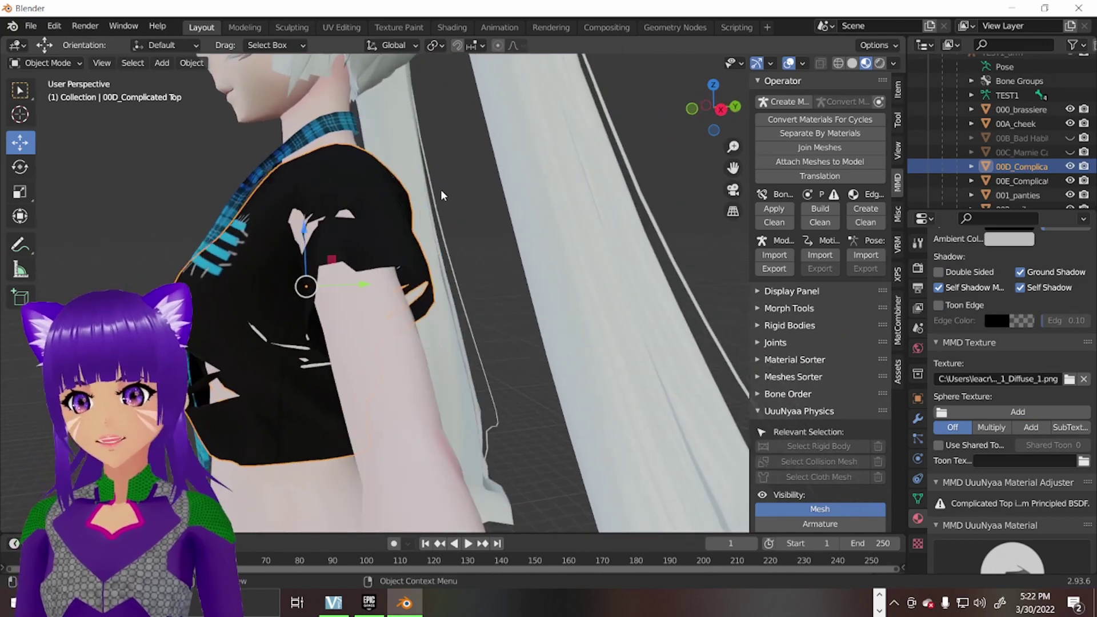
pyautogui.press('g')
pyautogui.rightClick(419, 194)
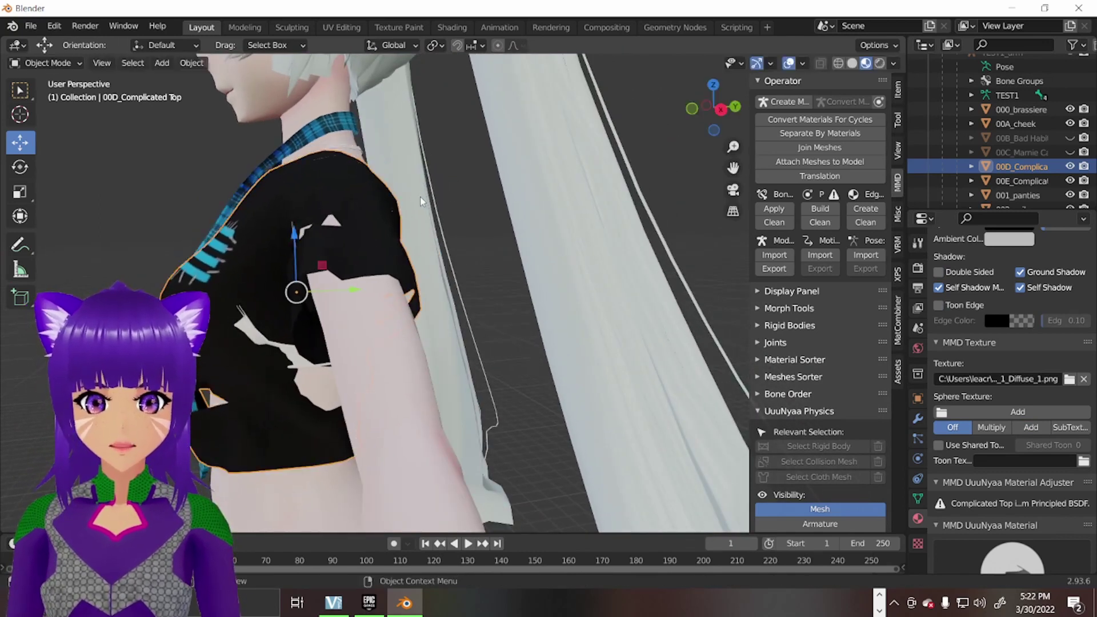
# Scale the shirt uniformly by about 1.0435 so it sits outside the torso and arms.
pyautogui.scroll(-3, 446, 241)
pyautogui.moveTo(447, 241); pyautogui.dragTo(406, 244, button='middle')
pyautogui.scroll(5, 405, 244)
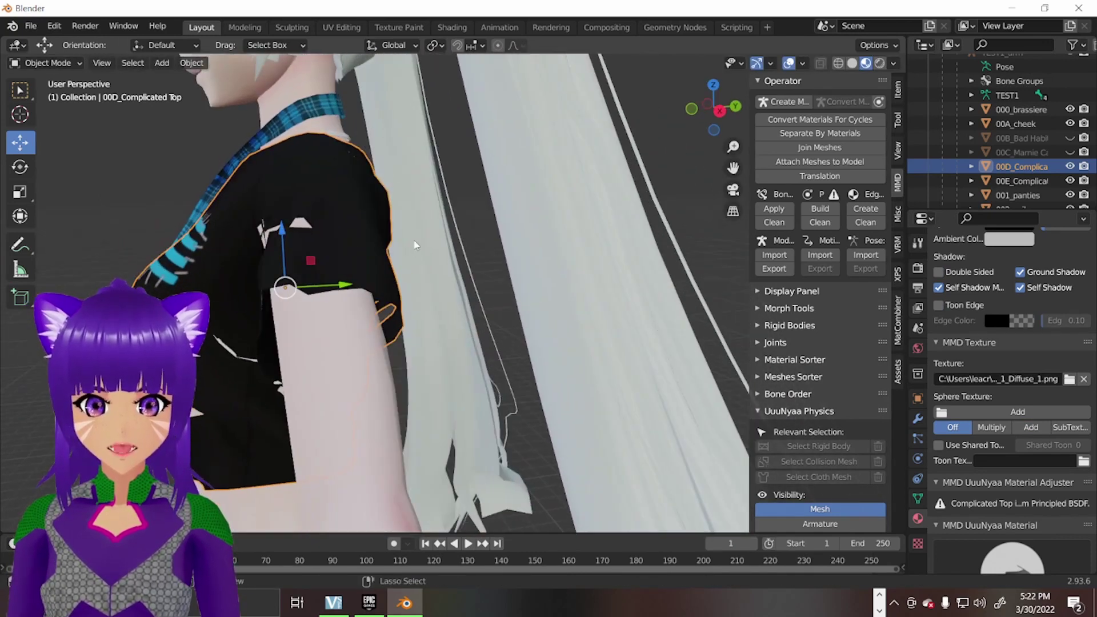
pyautogui.scroll(2, 409, 247)
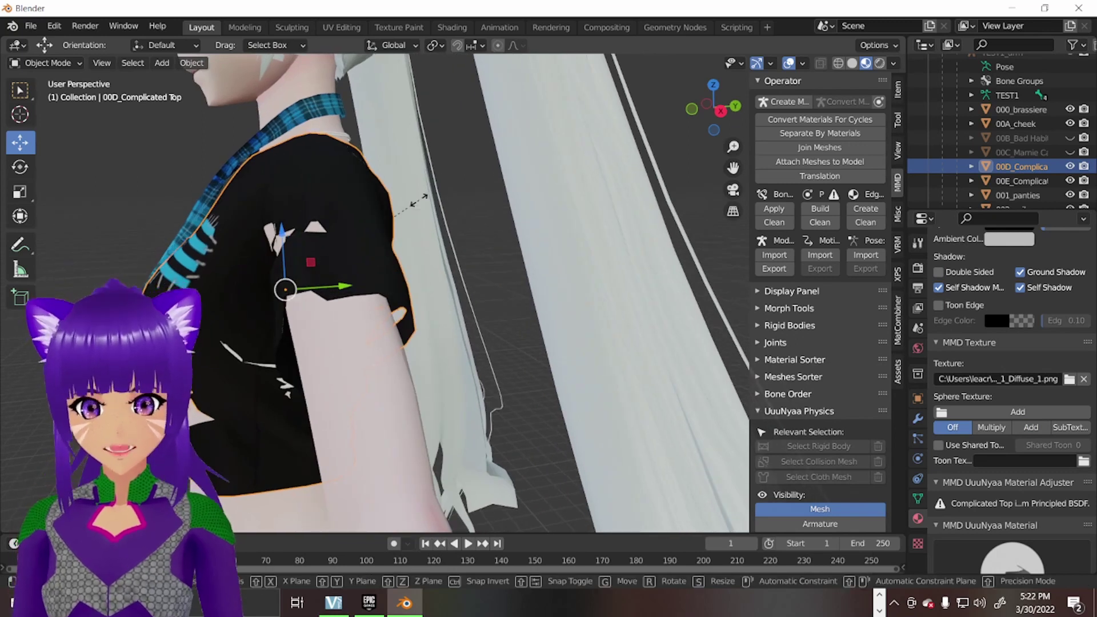
pyautogui.press('s')
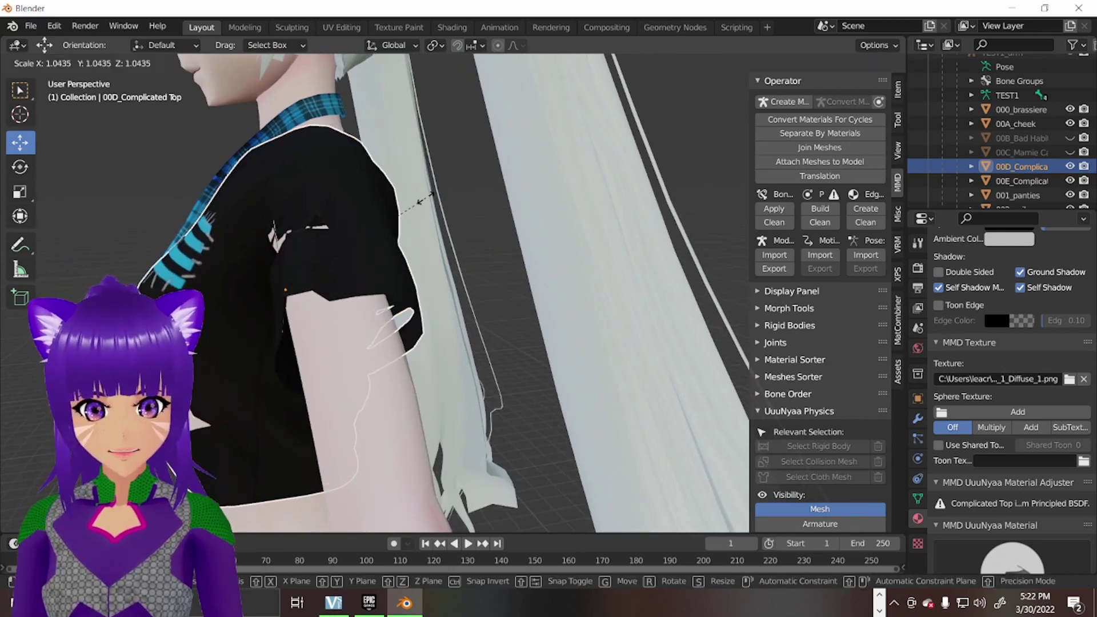
pyautogui.click(423, 198)
pyautogui.scroll(-3, 422, 198)
# Cancel a trial Z move, then shift the shirt about 0.024 m along Y.
pyautogui.moveTo(423, 199)
pyautogui.mouseDown(button='middle')
pyautogui.moveTo(519, 261)
pyautogui.moveTo(489, 244)
pyautogui.moveTo(458, 262)
pyautogui.moveTo(527, 240)
pyautogui.moveTo(475, 220)
pyautogui.moveTo(655, 199)
pyautogui.moveTo(440, 200)
pyautogui.mouseUp(button='middle')
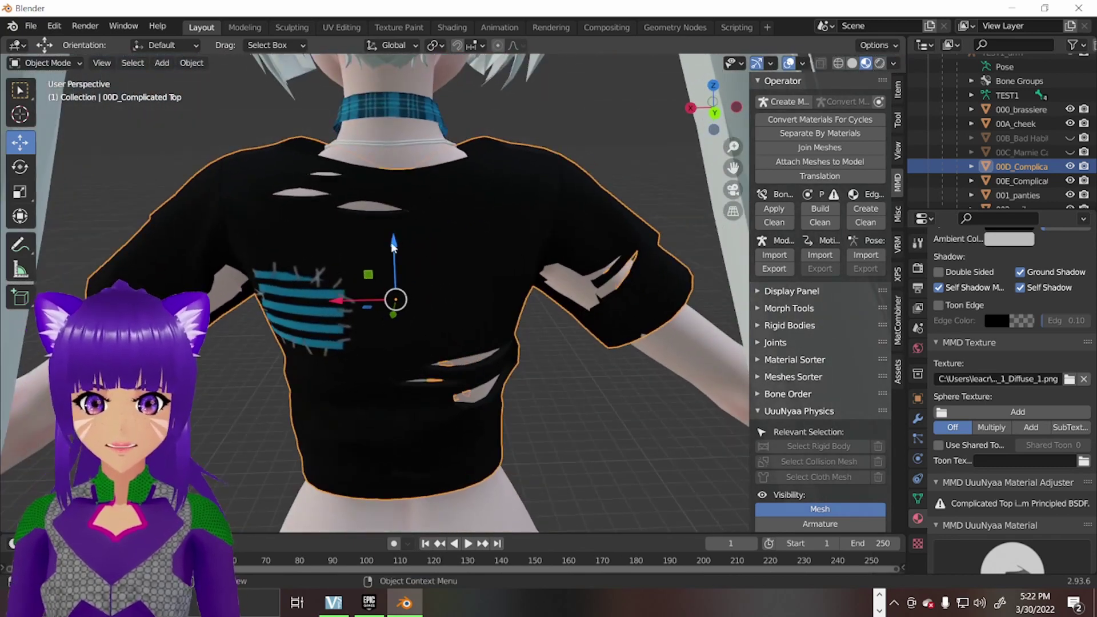
pyautogui.moveTo(393, 244); pyautogui.dragTo(393, 258)
pyautogui.press('Escape')
pyautogui.moveTo(426, 265); pyautogui.dragTo(430, 341, button='middle')
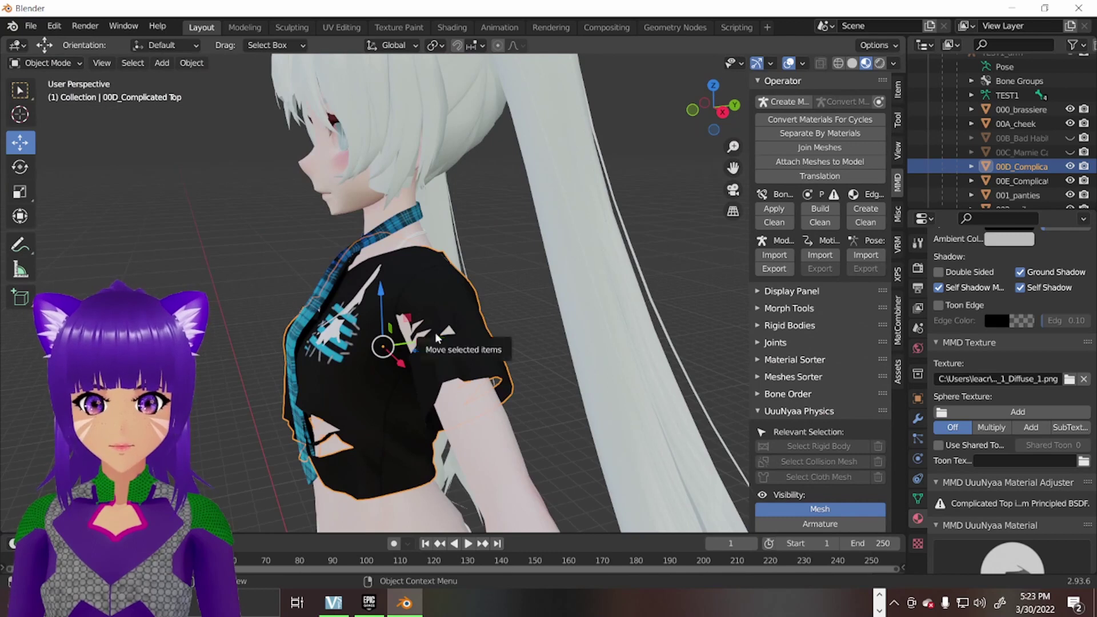
pyautogui.moveTo(438, 341); pyautogui.dragTo(427, 336)
# Check the shirt's fit in Solid shading, then return to Material Preview.
pyautogui.moveTo(427, 335); pyautogui.dragTo(476, 299, button='middle')
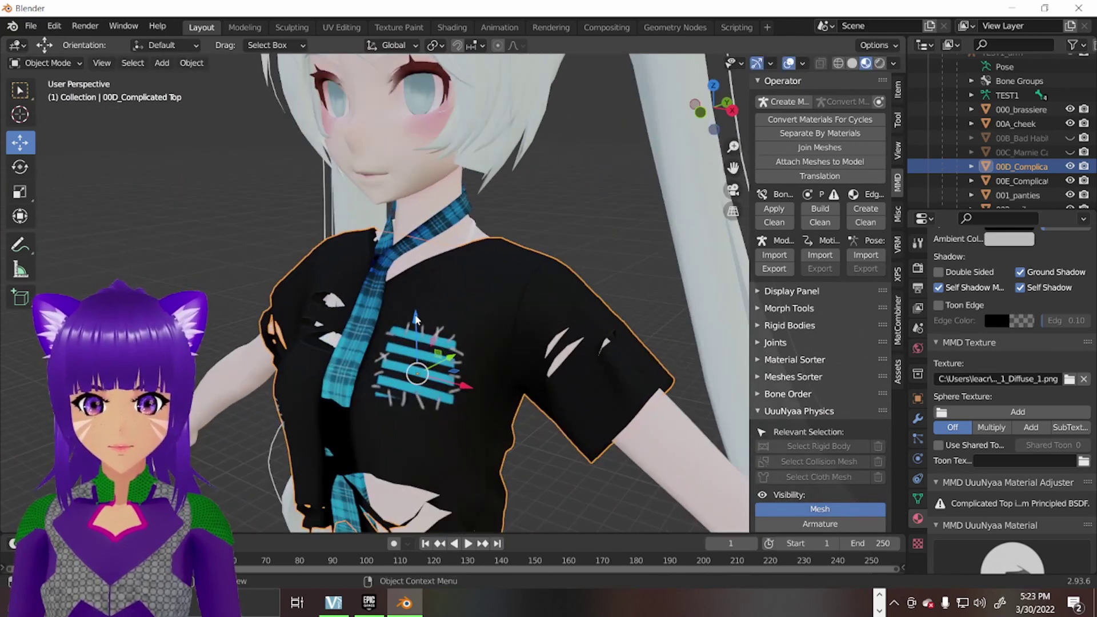
pyautogui.moveTo(416, 320)
pyautogui.mouseDown(button='middle')
pyautogui.moveTo(419, 307)
pyautogui.moveTo(609, 269)
pyautogui.moveTo(556, 272)
pyautogui.moveTo(624, 242)
pyautogui.moveTo(205, 296)
pyautogui.moveTo(213, 289)
pyautogui.mouseUp(button='middle')
pyautogui.scroll(3, 521, 291)
pyautogui.press('z')
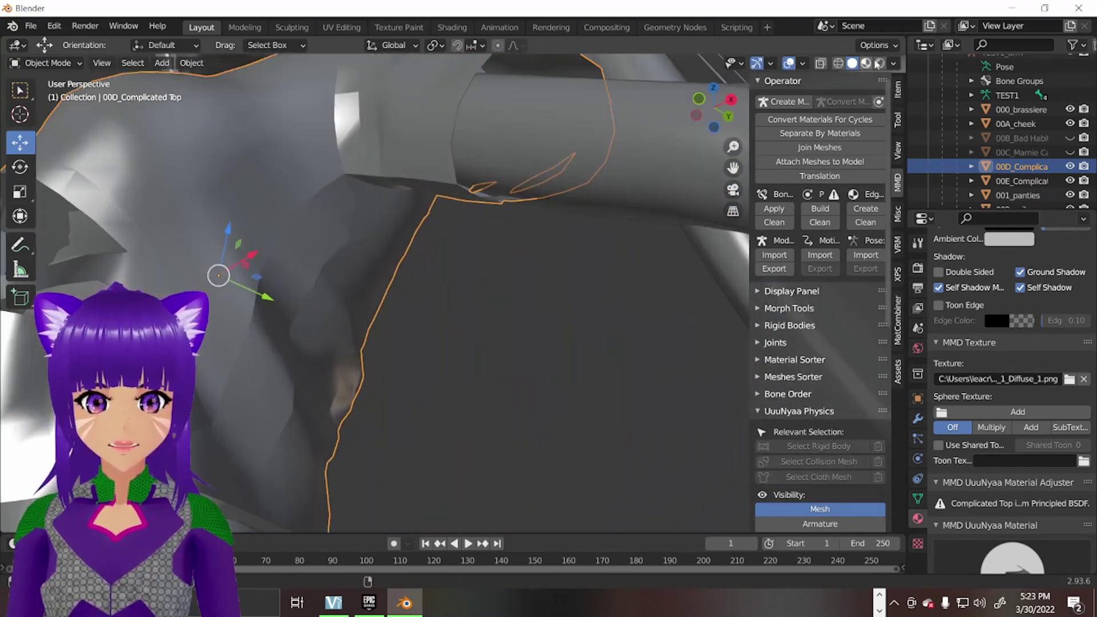
pyautogui.click(866, 63)
pyautogui.moveTo(560, 246)
pyautogui.mouseDown(button='middle')
pyautogui.moveTo(579, 266)
pyautogui.moveTo(328, 312)
pyautogui.mouseUp(button='middle')
pyautogui.moveTo(289, 264); pyautogui.dragTo(437, 273, button='middle')
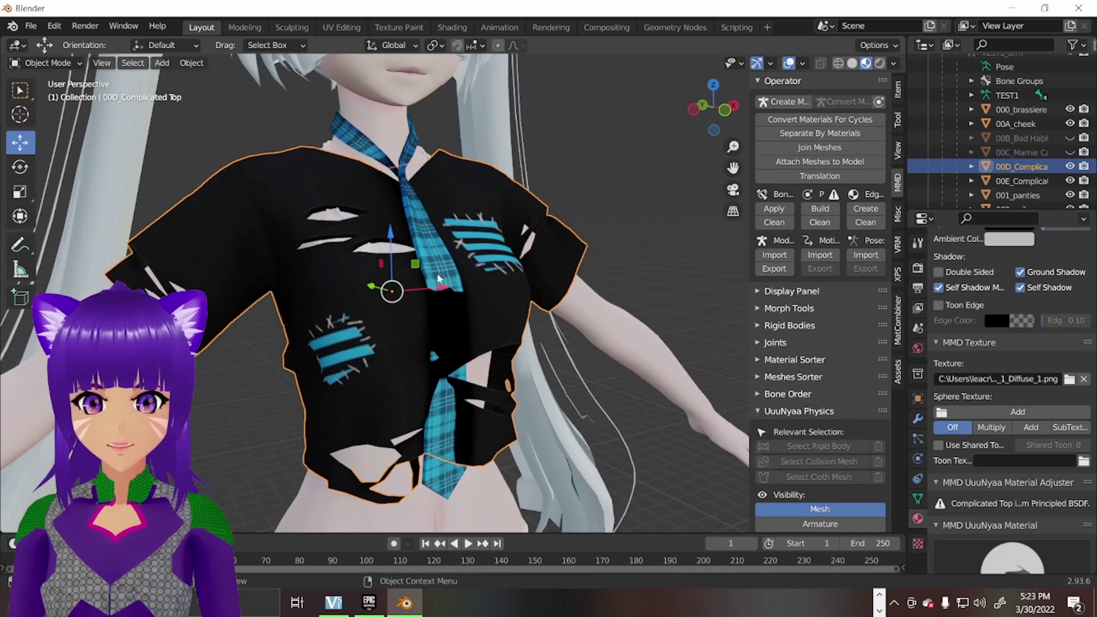
# Inspect the tie, then reselect the ripped T-shirt.
pyautogui.click(454, 320)
pyautogui.moveTo(454, 320); pyautogui.dragTo(525, 348, button='middle')
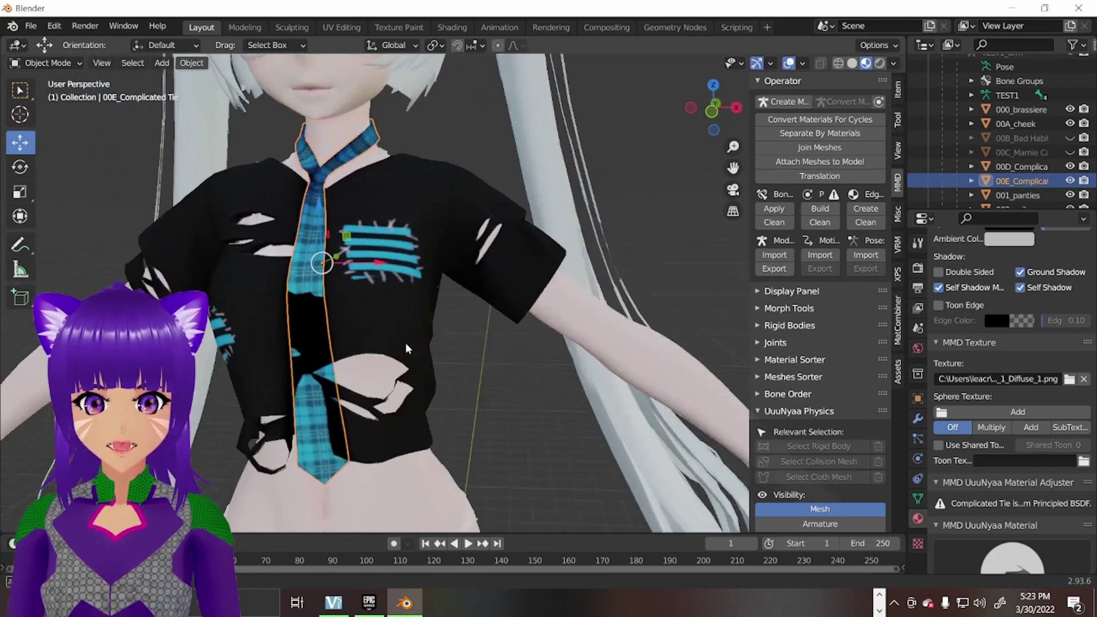
pyautogui.moveTo(405, 342); pyautogui.dragTo(450, 375, button='middle')
pyautogui.click(254, 271)
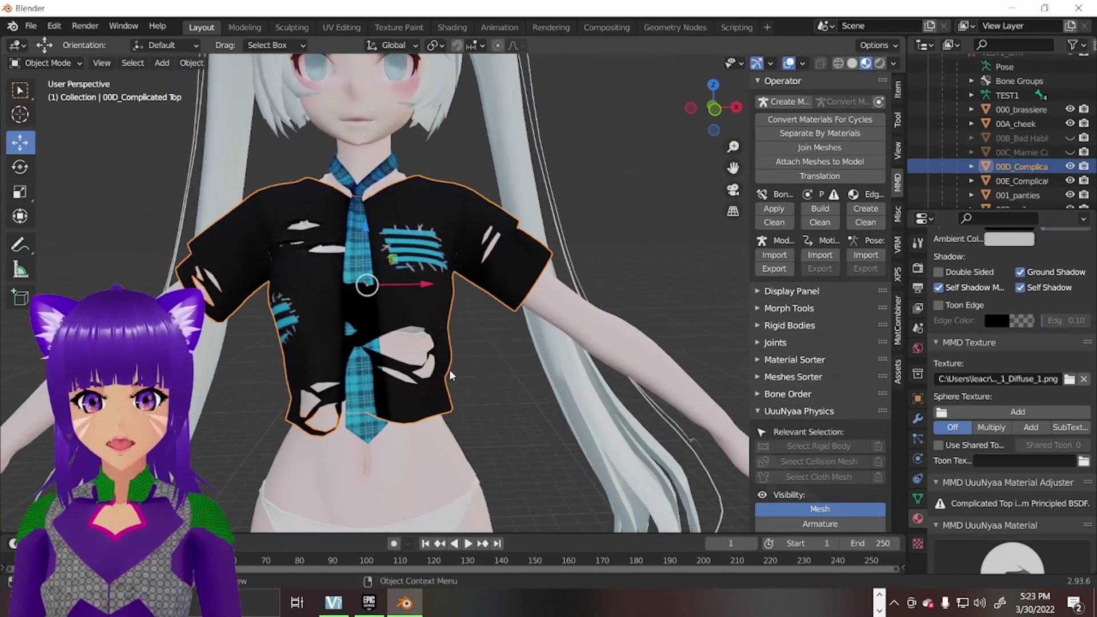
pyautogui.click(48, 62)
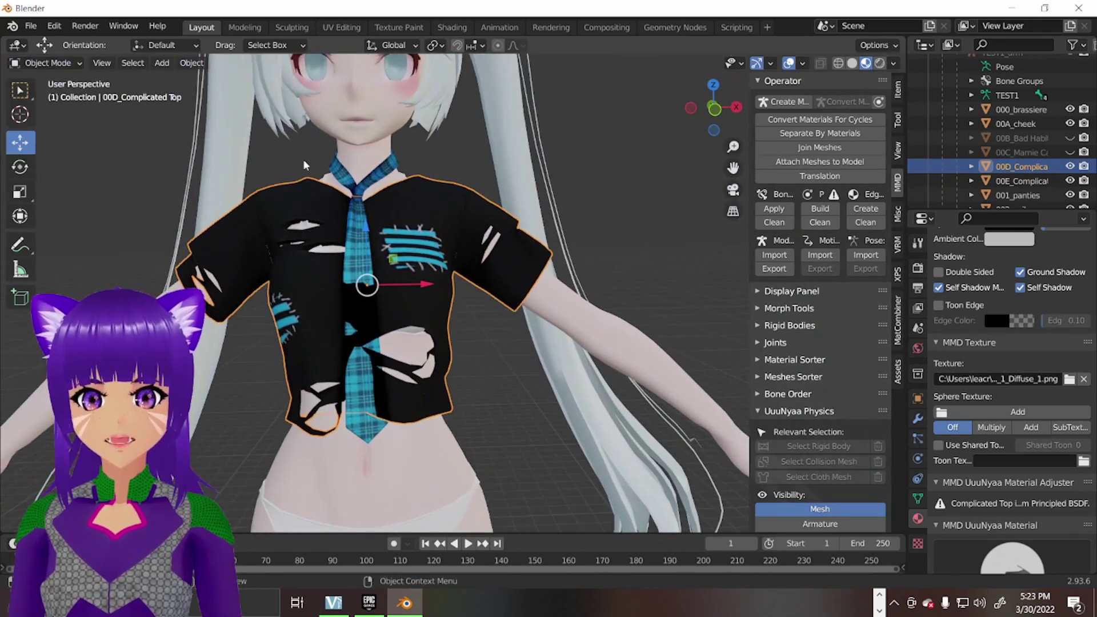
pyautogui.click(454, 152)
pyautogui.click(433, 195)
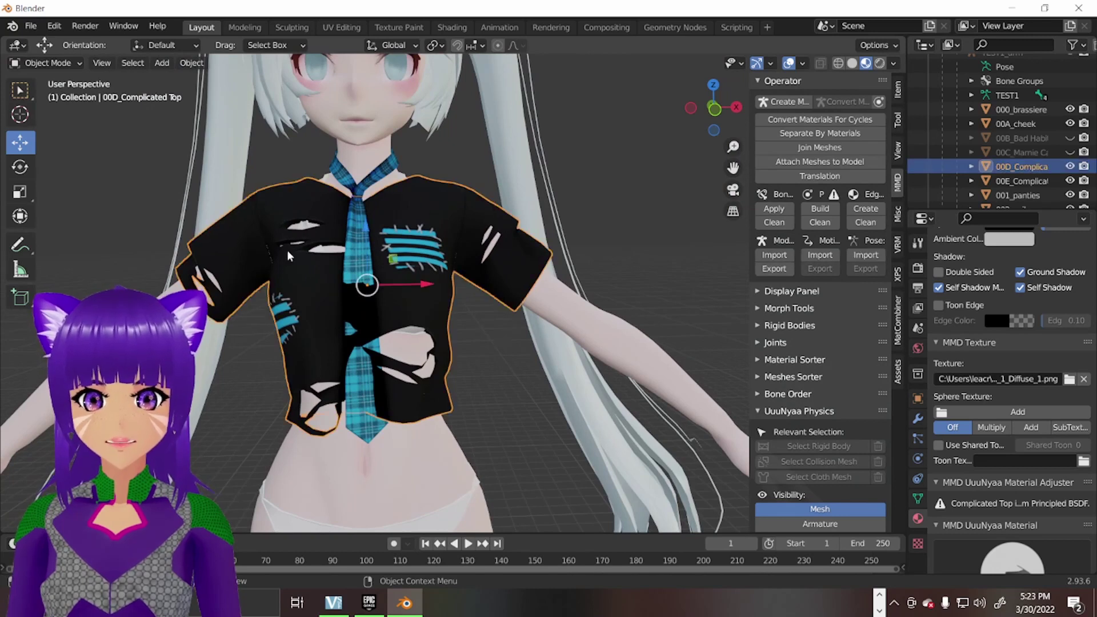
pyautogui.click(52, 63)
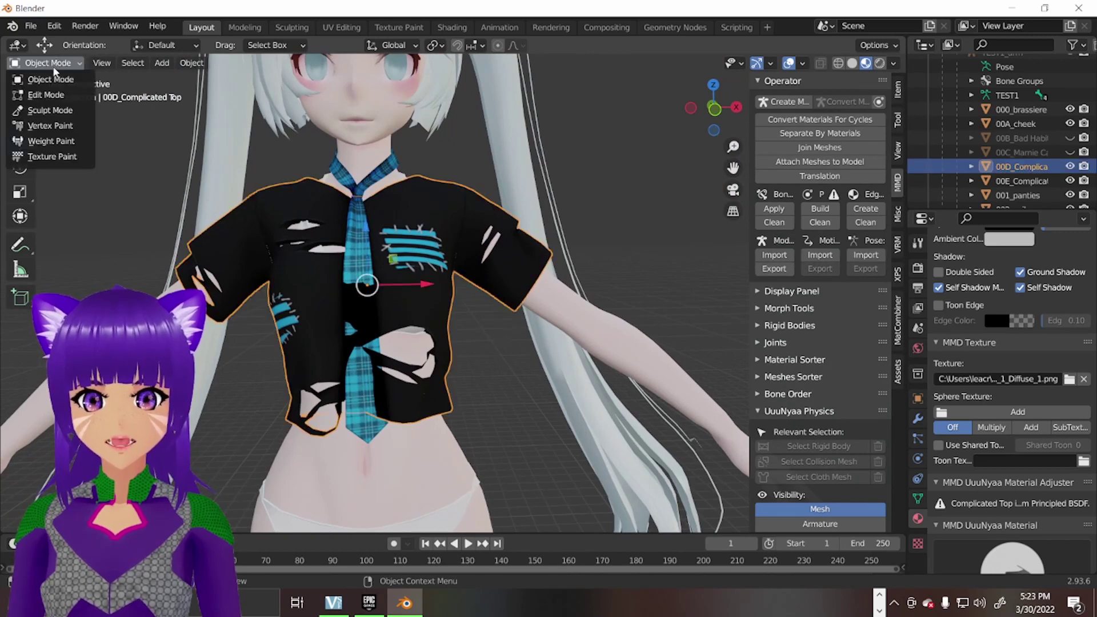
# Put the shirt in Sculpt Mode with the Grab brush, testing and undoing a stroke on its back.
pyautogui.click(51, 110)
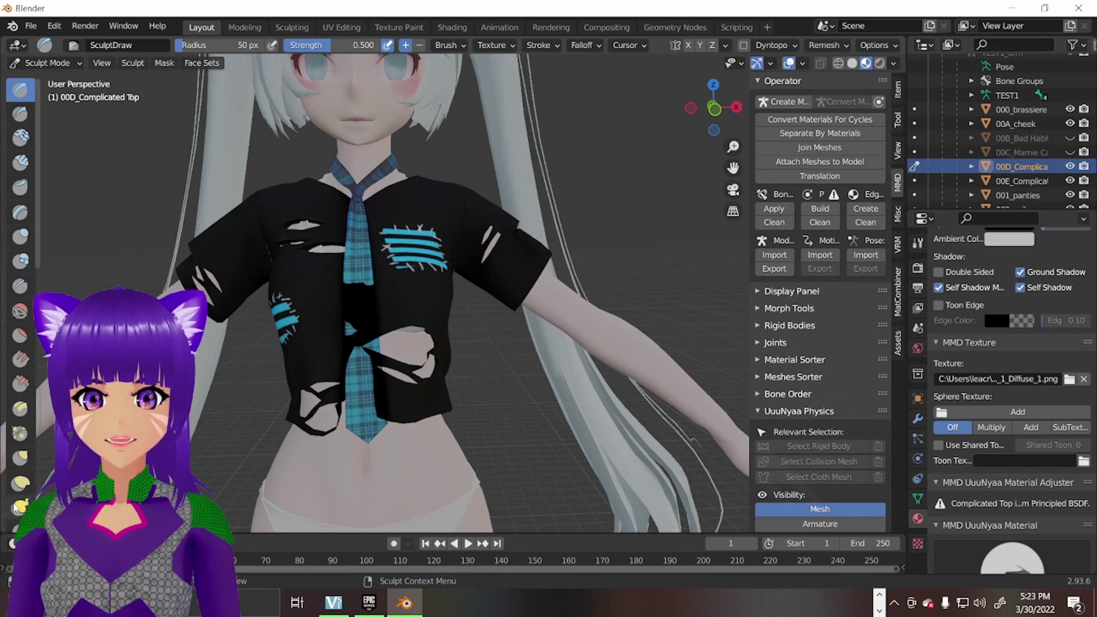
pyautogui.click(23, 461)
pyautogui.moveTo(34, 451)
pyautogui.mouseDown(button='middle')
pyautogui.moveTo(85, 399)
pyautogui.moveTo(160, 377)
pyautogui.moveTo(394, 365)
pyautogui.mouseUp(button='middle')
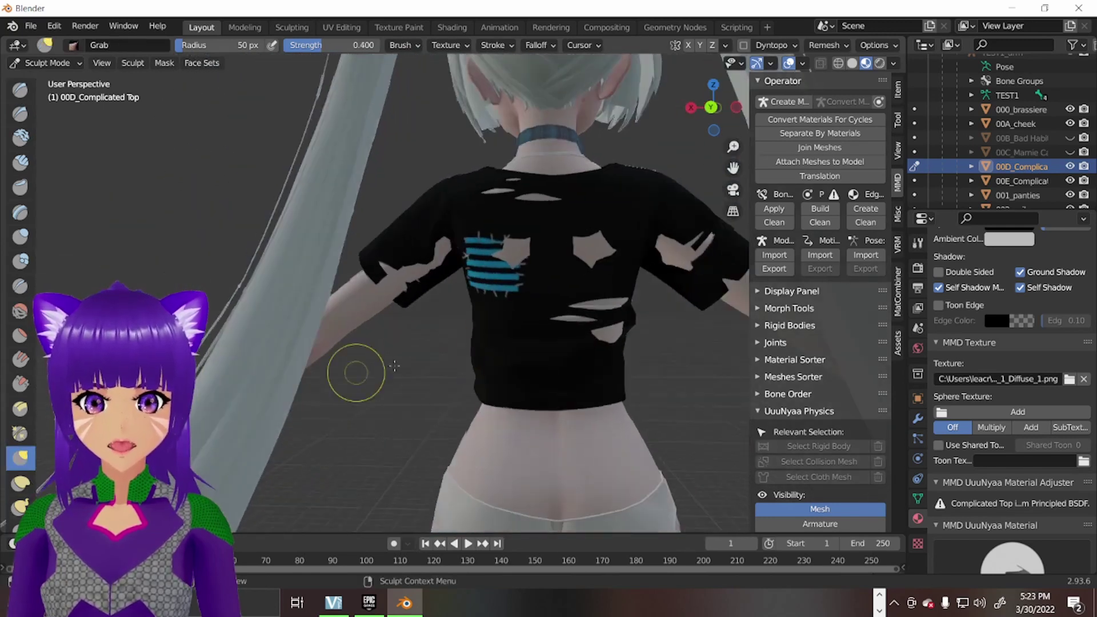
pyautogui.scroll(2, 551, 325)
pyautogui.moveTo(732, 167)
pyautogui.mouseDown()
pyautogui.moveTo(531, 240)
pyautogui.moveTo(508, 235)
pyautogui.mouseUp()
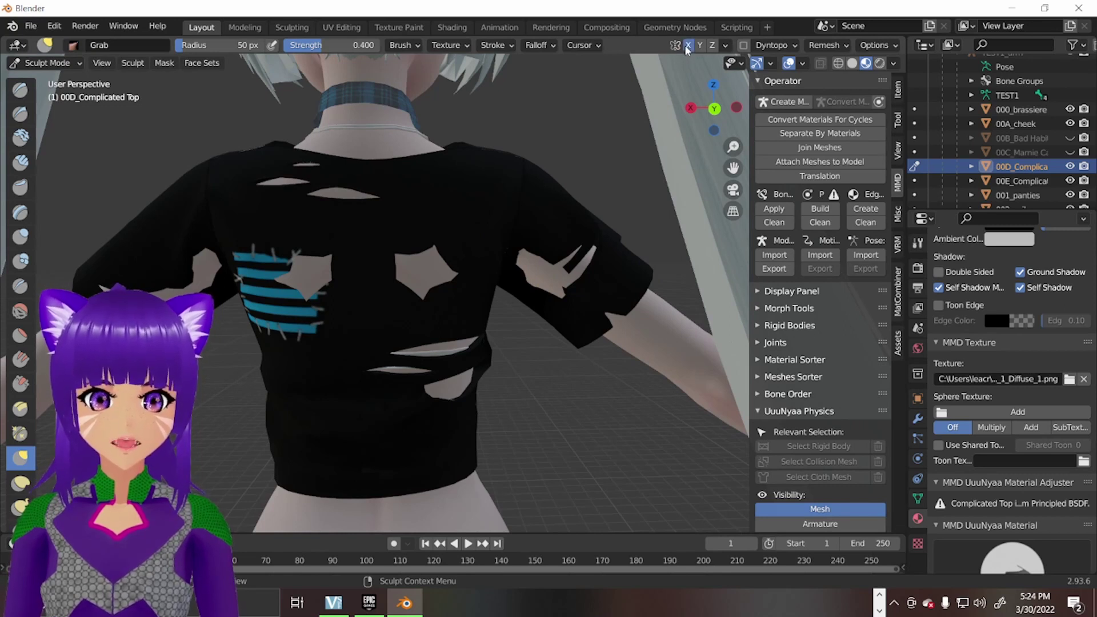
pyautogui.moveTo(471, 249); pyautogui.dragTo(415, 298)
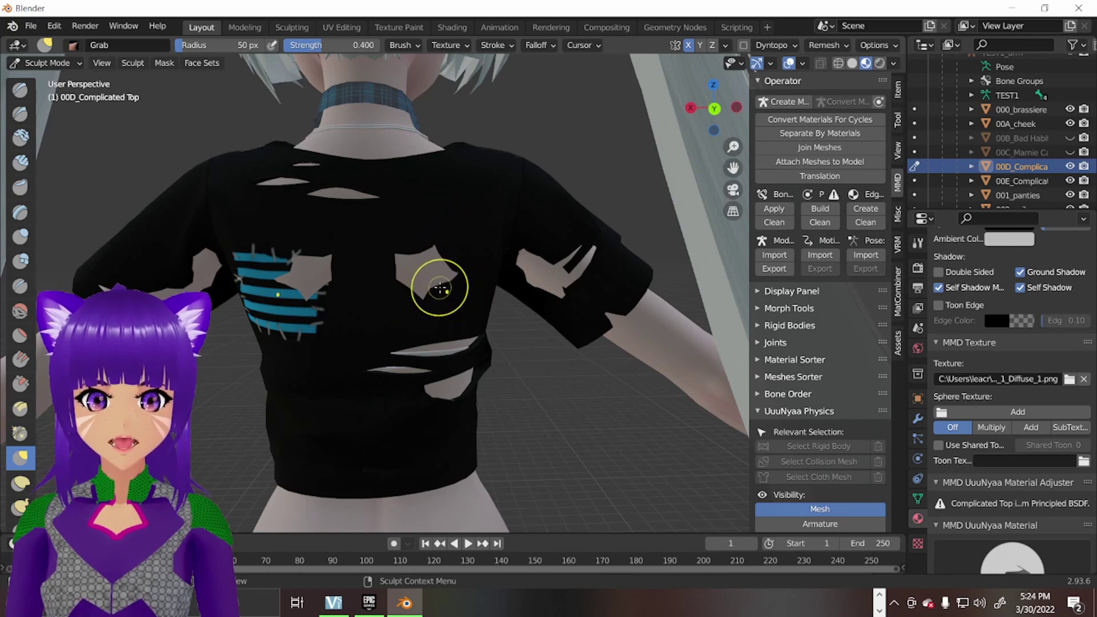
pyautogui.hotkey('ctrl', 'z')
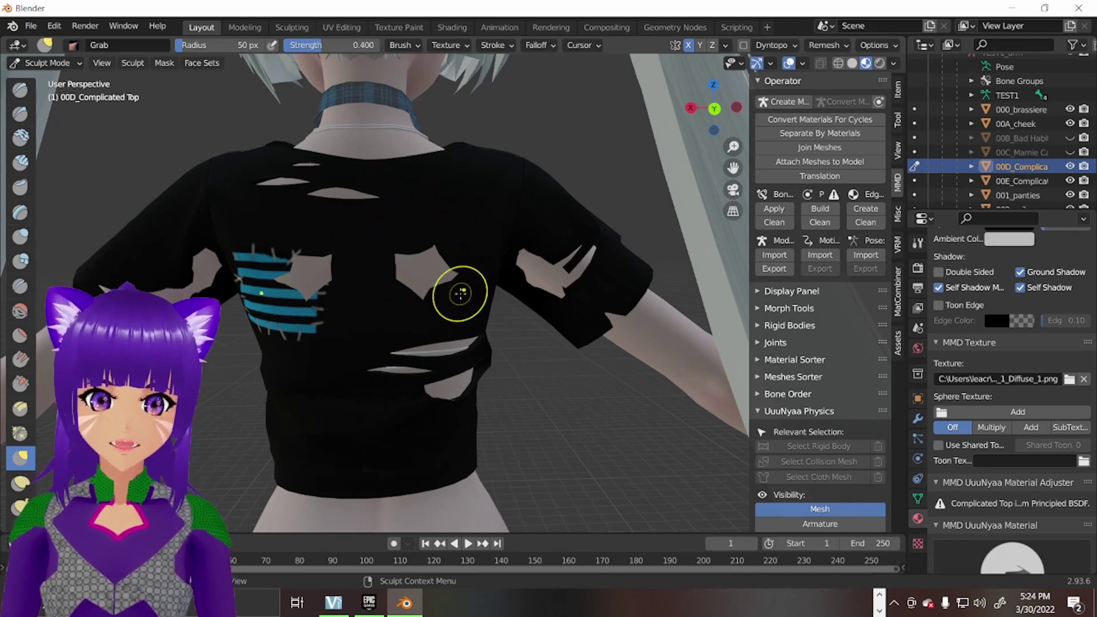
pyautogui.moveTo(444, 318)
pyautogui.mouseDown(button='middle')
pyautogui.moveTo(362, 368)
pyautogui.moveTo(431, 331)
pyautogui.mouseUp(button='middle')
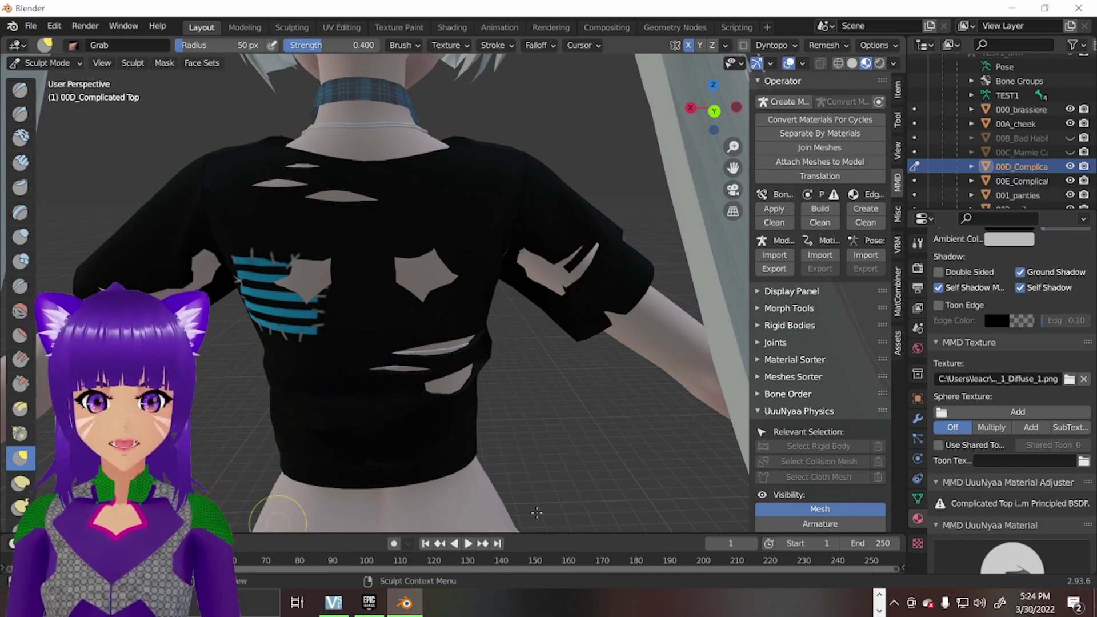
pyautogui.click(898, 90)
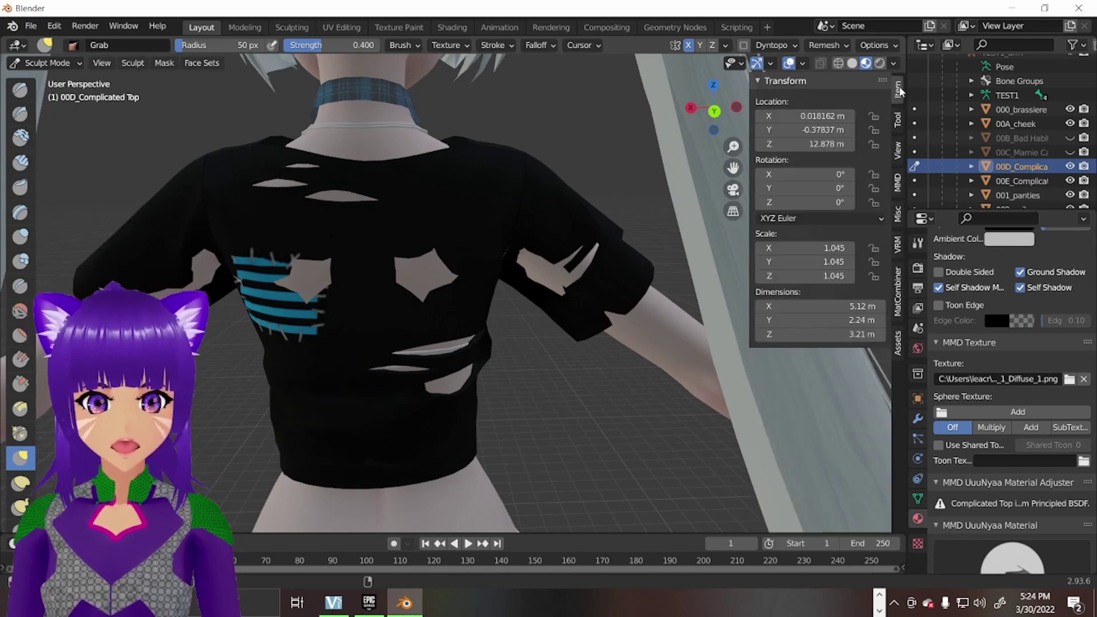
# Set the Grab brush radius to 116 px.
pyautogui.click(898, 118)
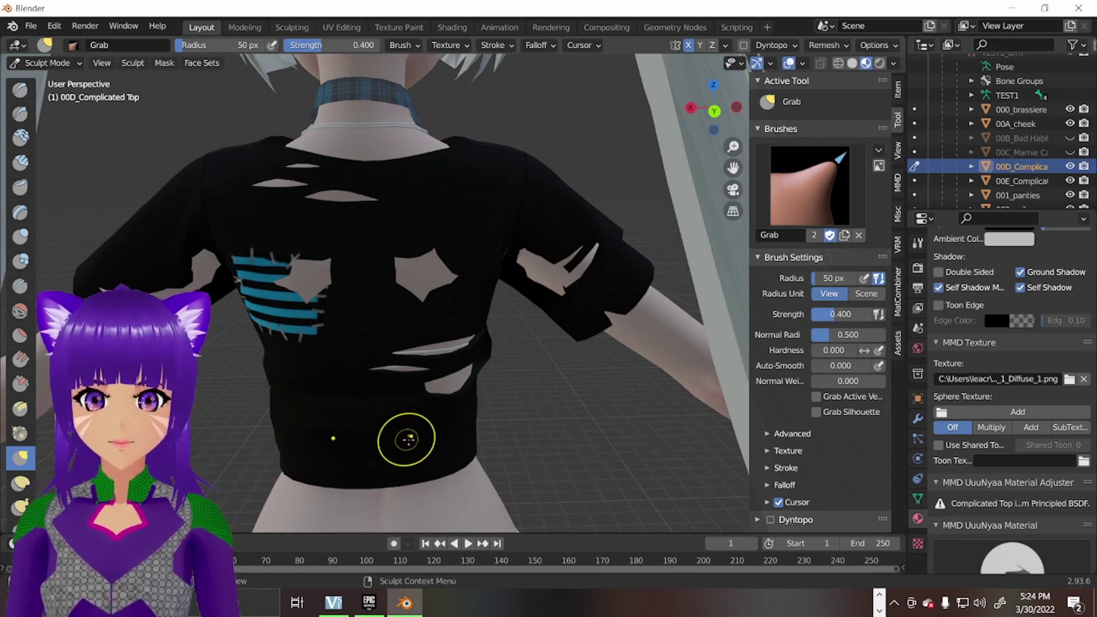
pyautogui.press('f')
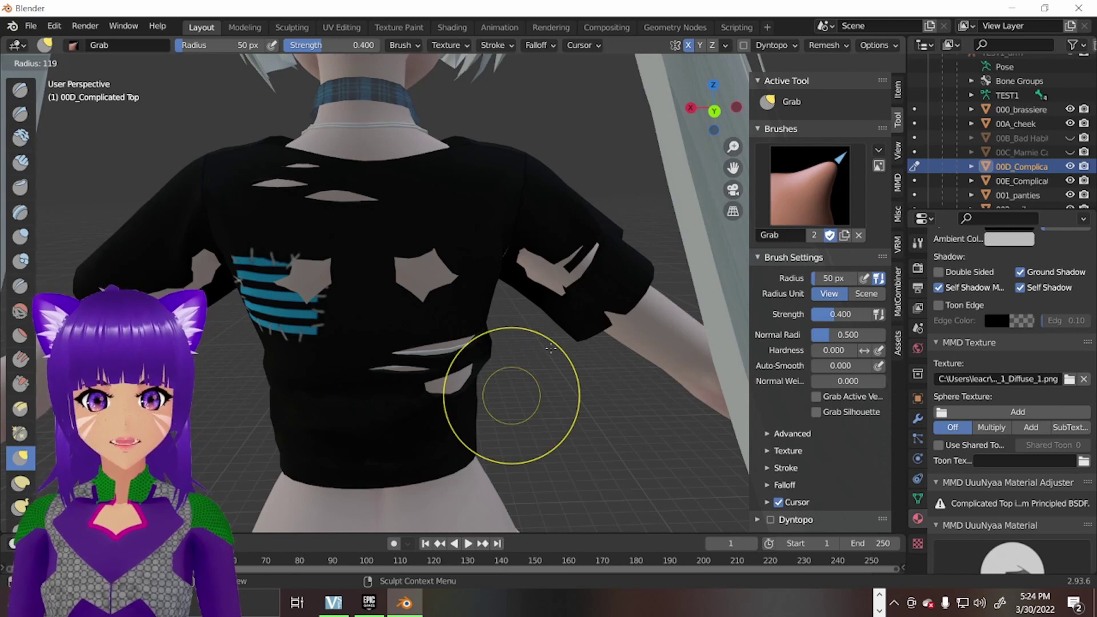
pyautogui.click(549, 331)
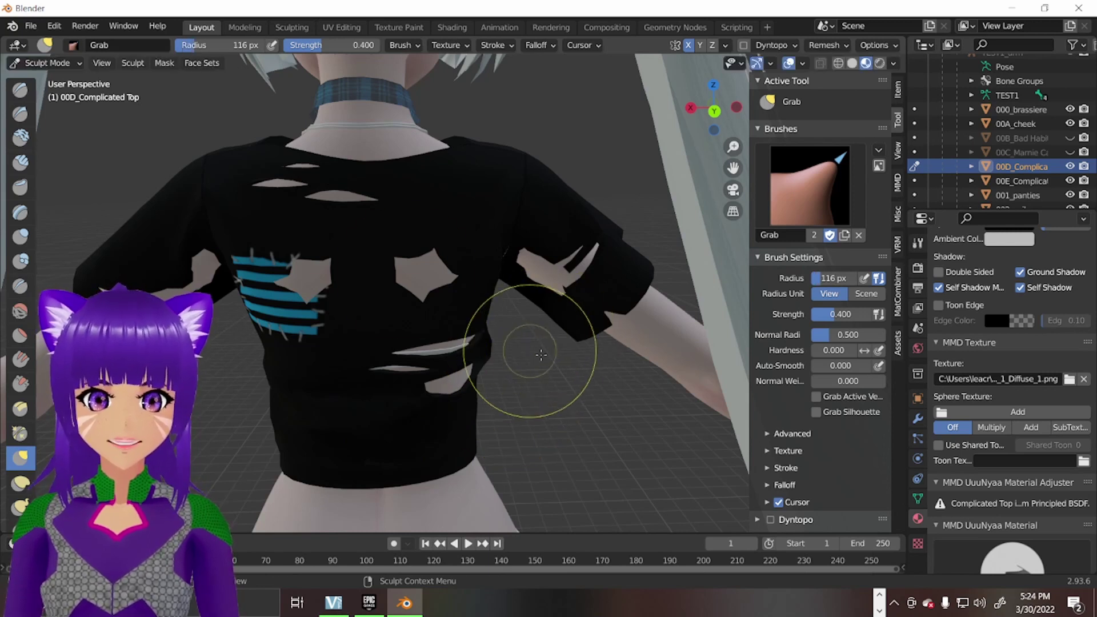
pyautogui.scroll(-1, 429, 312)
pyautogui.moveTo(429, 311)
pyautogui.mouseDown(button='middle')
pyautogui.moveTo(400, 309)
pyautogui.moveTo(453, 257)
pyautogui.moveTo(446, 282)
pyautogui.moveTo(460, 269)
pyautogui.mouseUp(button='middle')
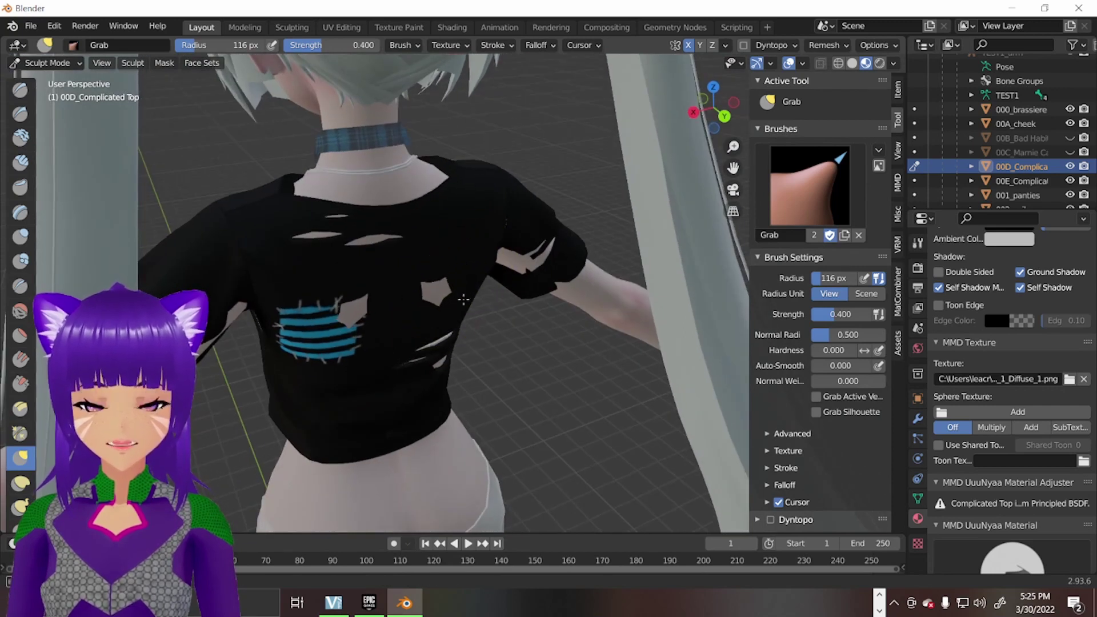
# Grab-sculpt the tears in the shirt's back and the slash on the sleeve.
pyautogui.moveTo(434, 308); pyautogui.dragTo(439, 314)
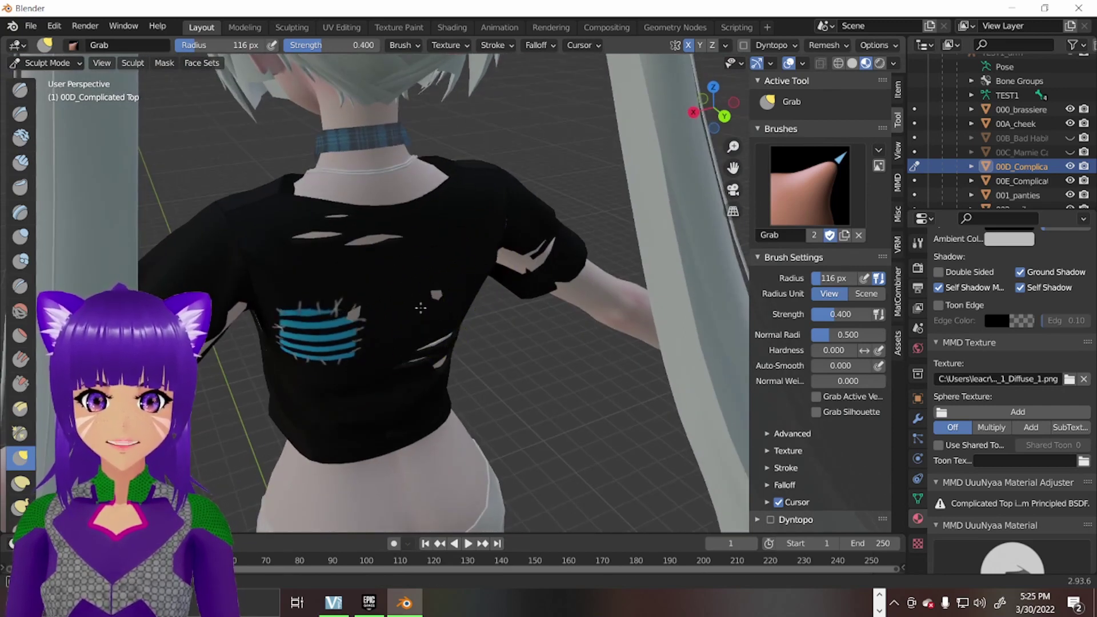
pyautogui.moveTo(379, 338)
pyautogui.mouseDown(button='middle')
pyautogui.moveTo(387, 321)
pyautogui.moveTo(443, 306)
pyautogui.moveTo(384, 318)
pyautogui.mouseUp(button='middle')
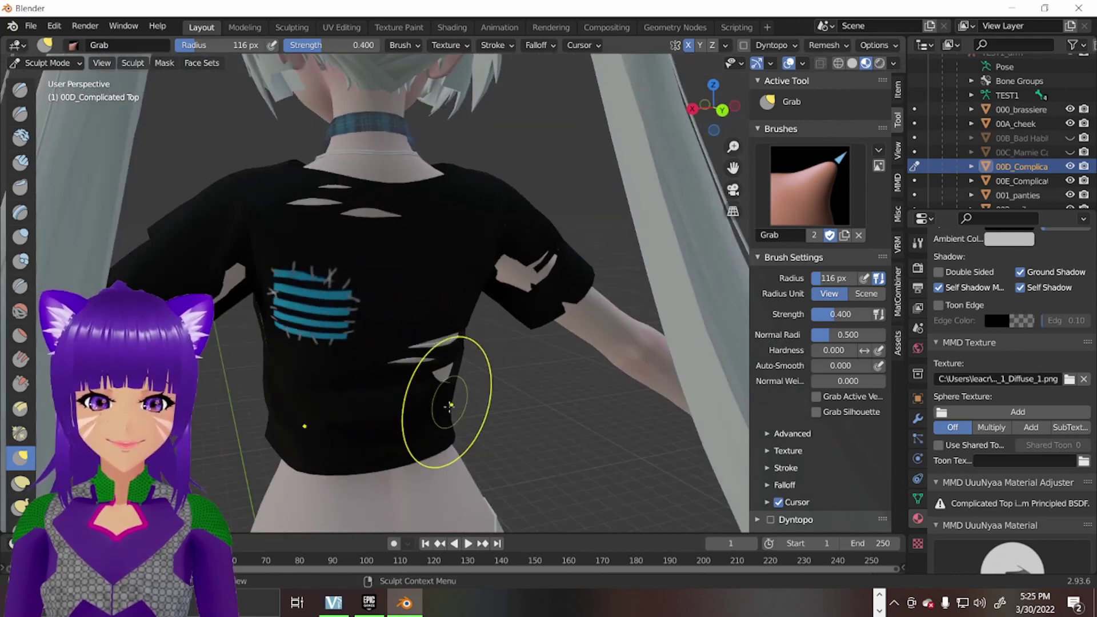
pyautogui.moveTo(450, 405); pyautogui.dragTo(448, 415)
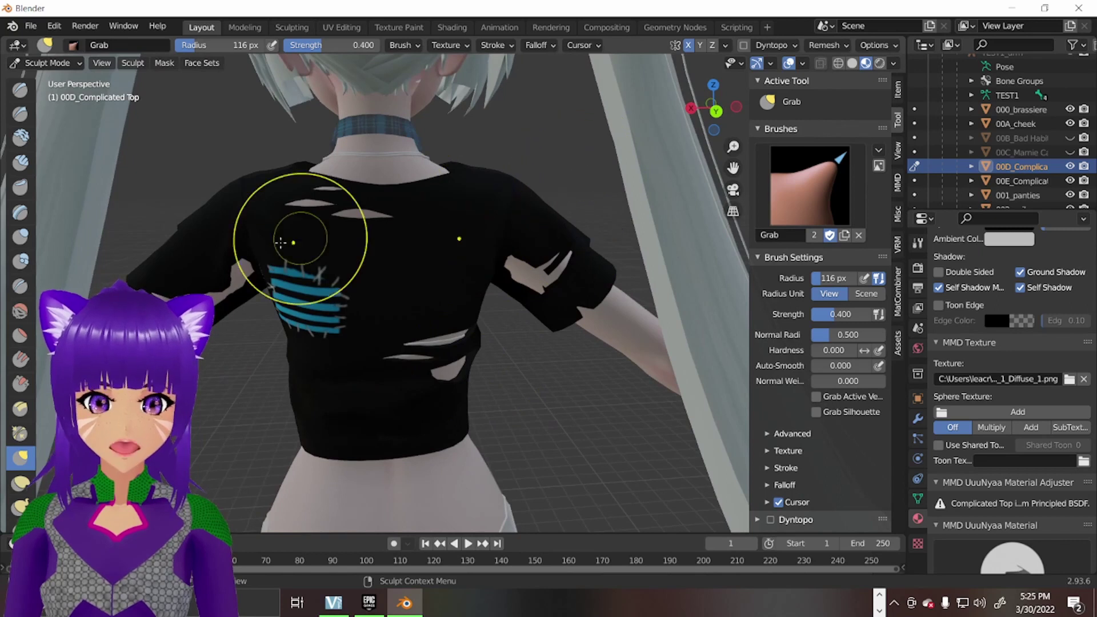
pyautogui.scroll(4, 337, 239)
pyautogui.scroll(-1, 344, 237)
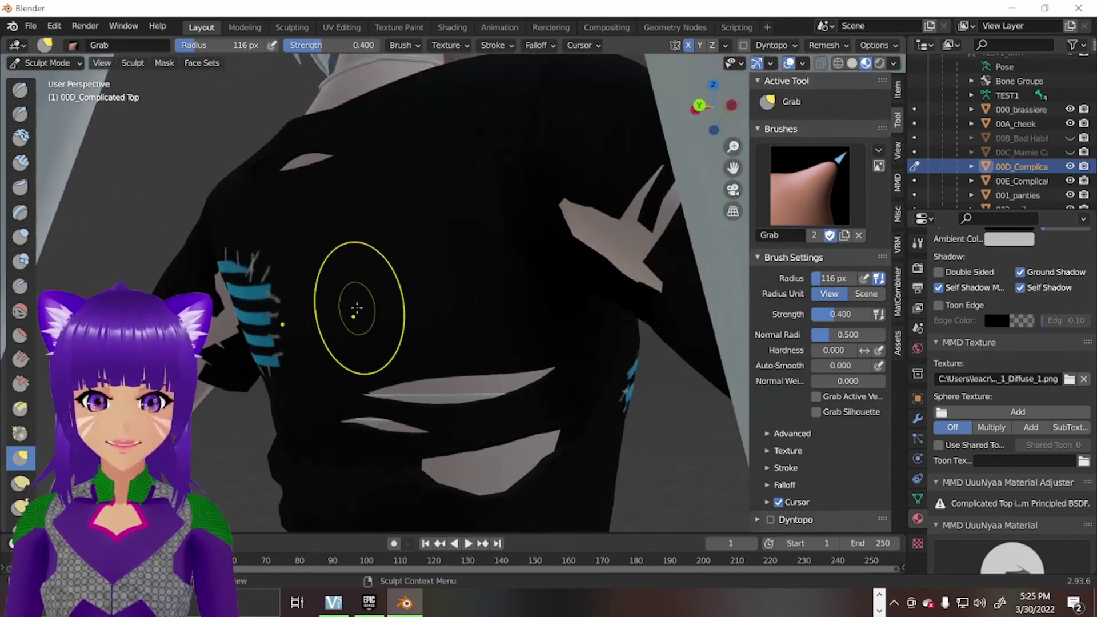
pyautogui.moveTo(354, 306); pyautogui.dragTo(482, 294, button='middle')
pyautogui.scroll(-3, 247, 338)
pyautogui.moveTo(247, 338); pyautogui.dragTo(503, 354, button='middle')
pyautogui.scroll(3, 507, 362)
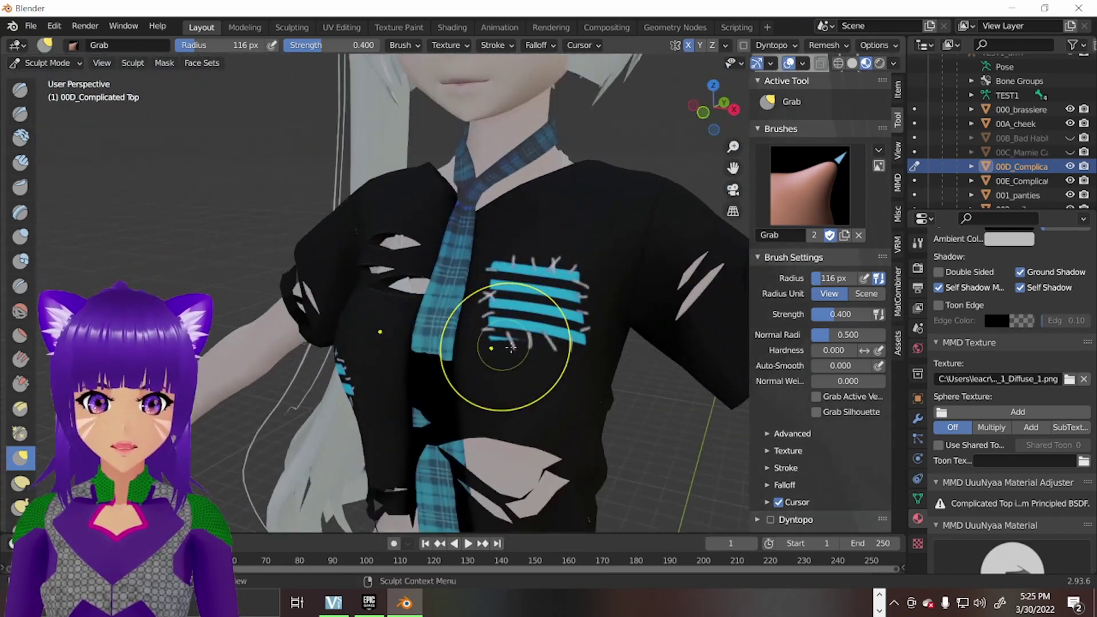
pyautogui.scroll(2, 599, 392)
pyautogui.moveTo(600, 392)
pyautogui.mouseDown(button='middle')
pyautogui.moveTo(355, 336)
pyautogui.moveTo(583, 347)
pyautogui.moveTo(479, 301)
pyautogui.moveTo(560, 282)
pyautogui.mouseUp(button='middle')
pyautogui.scroll(-3, 356, 335)
pyautogui.scroll(-3, 569, 267)
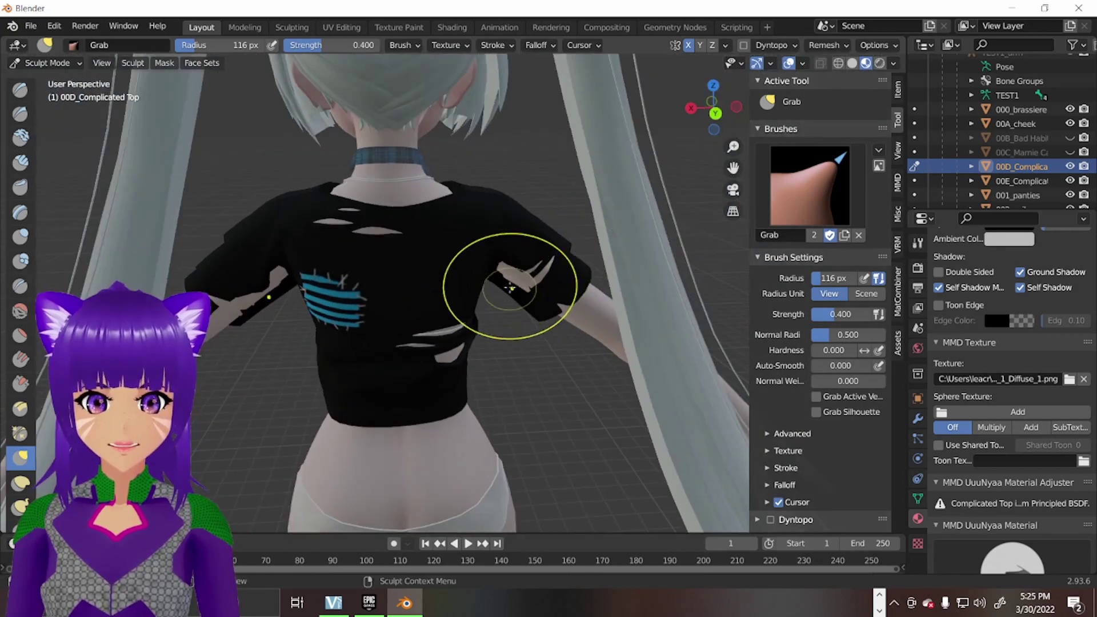
pyautogui.moveTo(523, 290); pyautogui.dragTo(514, 297)
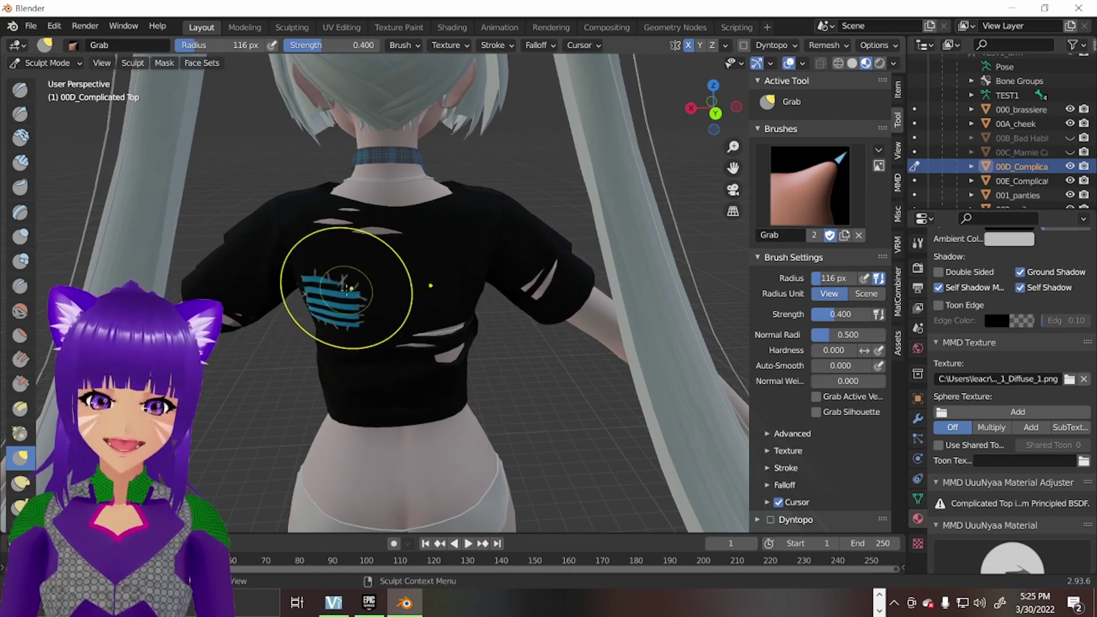
# Pull the shirt's lower front edge down over the waist and enlarge the brush to 162 px.
pyautogui.moveTo(305, 282); pyautogui.dragTo(479, 389, button='middle')
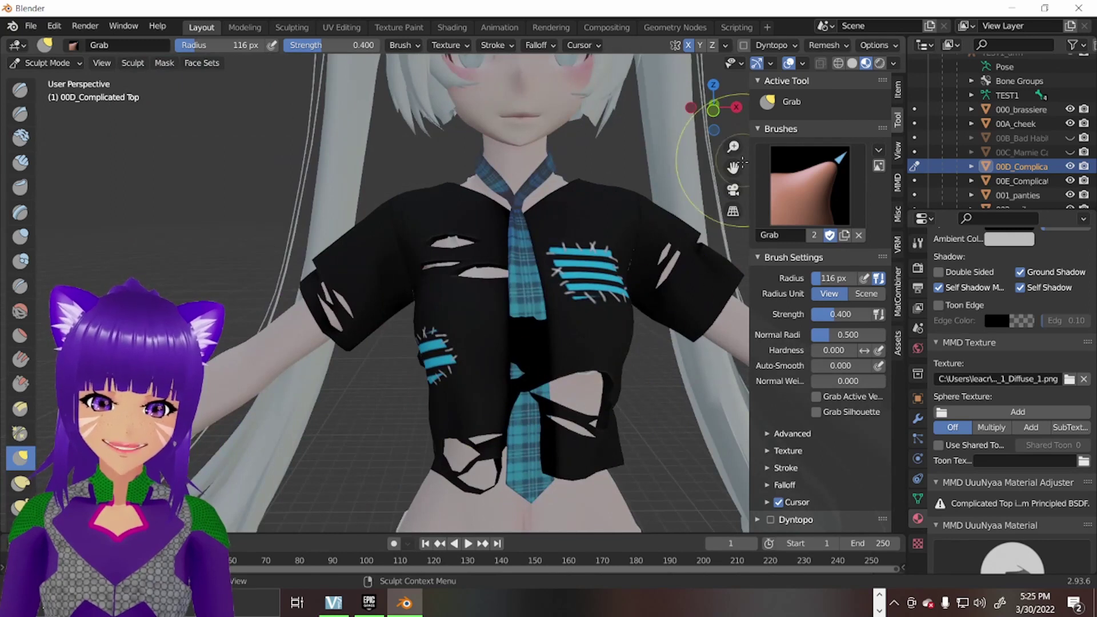
pyautogui.moveTo(733, 167); pyautogui.dragTo(634, 34)
pyautogui.moveTo(498, 362); pyautogui.dragTo(453, 357, button='middle')
pyautogui.moveTo(477, 268); pyautogui.dragTo(477, 308)
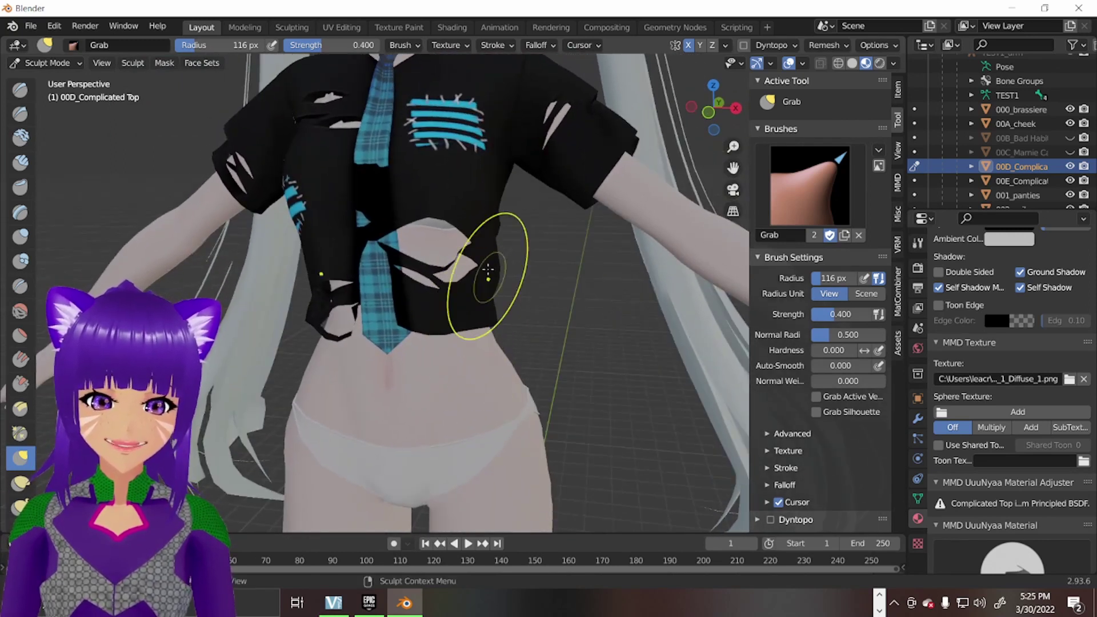
pyautogui.moveTo(508, 262)
pyautogui.mouseDown(button='middle')
pyautogui.moveTo(553, 268)
pyautogui.moveTo(453, 306)
pyautogui.mouseUp(button='middle')
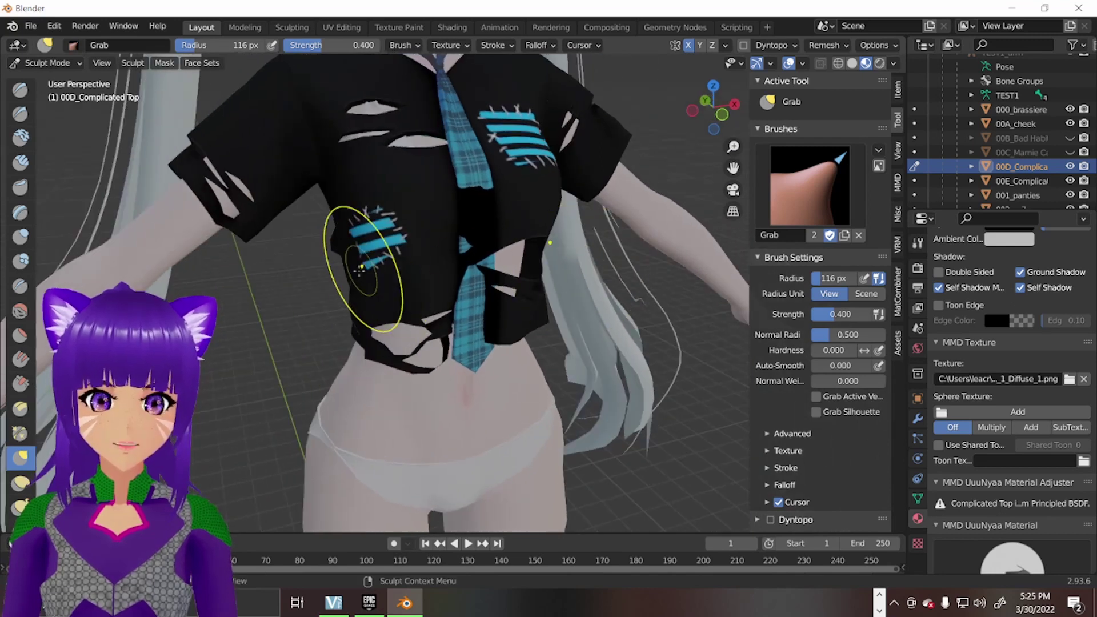
pyautogui.moveTo(368, 282)
pyautogui.mouseDown(button='middle')
pyautogui.moveTo(355, 246)
pyautogui.moveTo(548, 349)
pyautogui.mouseUp(button='middle')
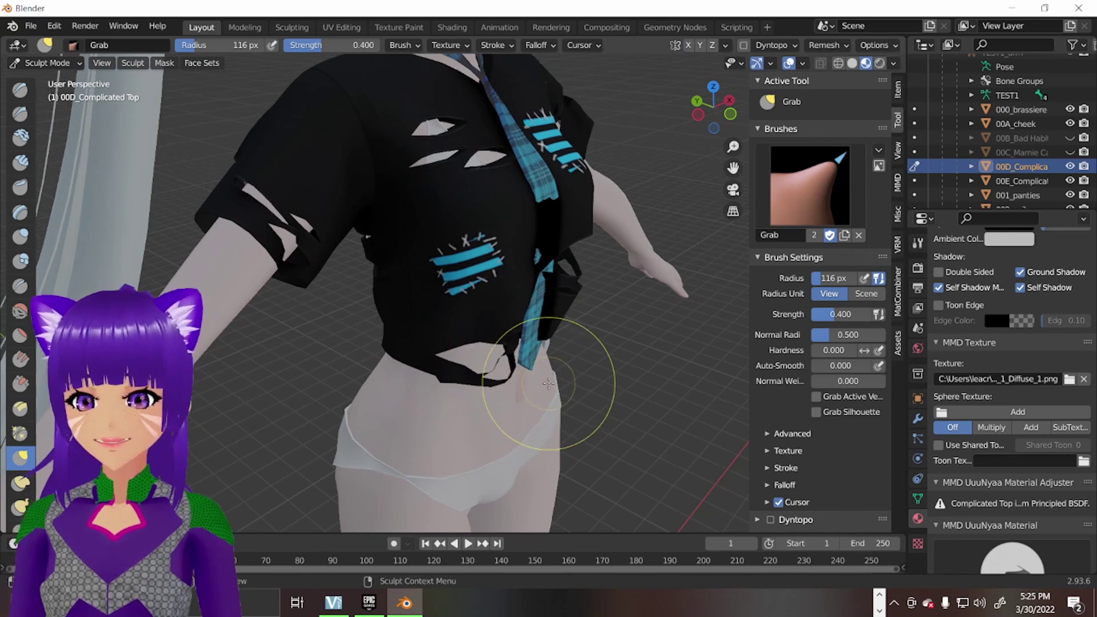
pyautogui.press('f')
pyautogui.click(640, 377)
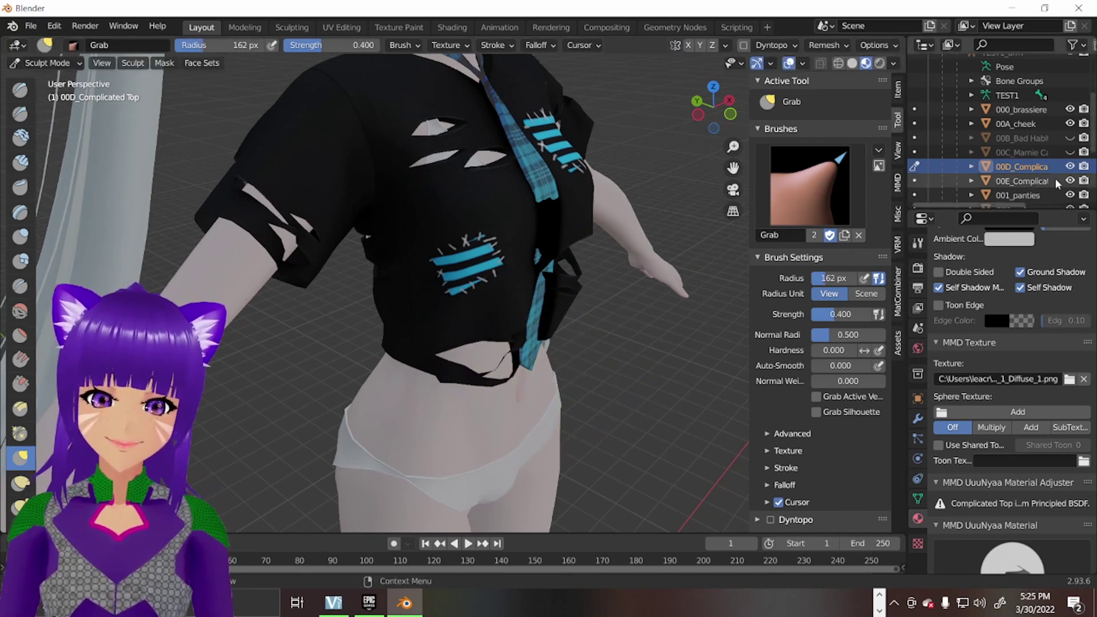
# Hide the tie and grab the shirt's waist hem bulge left and down into shape.
pyautogui.click(1072, 179)
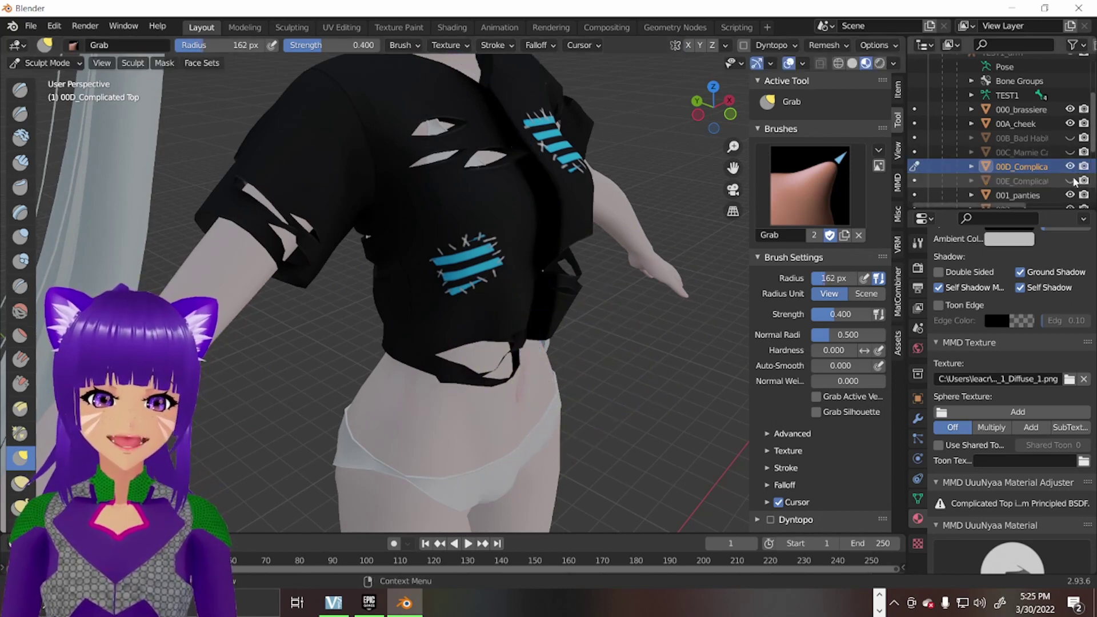
pyautogui.moveTo(574, 300)
pyautogui.mouseDown(button='middle')
pyautogui.moveTo(467, 326)
pyautogui.moveTo(537, 297)
pyautogui.moveTo(565, 293)
pyautogui.moveTo(537, 323)
pyautogui.moveTo(453, 343)
pyautogui.moveTo(331, 340)
pyautogui.mouseUp(button='middle')
pyautogui.moveTo(331, 341); pyautogui.dragTo(301, 355)
pyautogui.moveTo(301, 355); pyautogui.dragTo(591, 301, button='middle')
pyautogui.scroll(4, 489, 319)
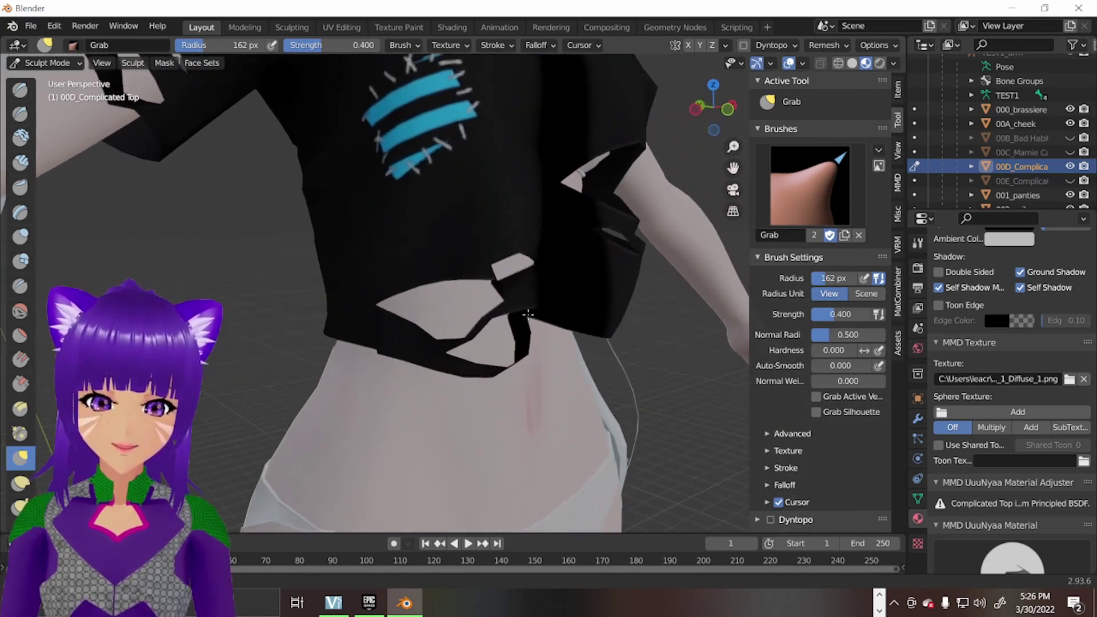
pyautogui.moveTo(590, 301)
pyautogui.mouseDown()
pyautogui.moveTo(601, 319)
pyautogui.moveTo(583, 318)
pyautogui.mouseUp()
pyautogui.moveTo(584, 318)
pyautogui.mouseDown(button='middle')
pyautogui.moveTo(526, 358)
pyautogui.moveTo(548, 319)
pyautogui.mouseUp(button='middle')
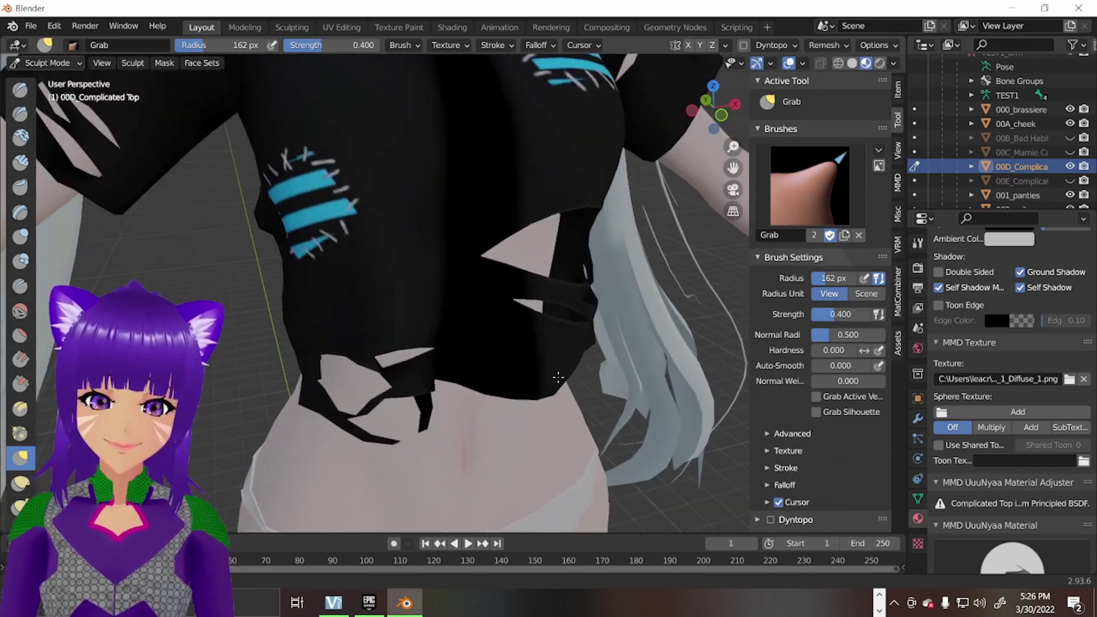
# Unhide the tie and touch up the lower shirt near the waist.
pyautogui.click(1069, 180)
pyautogui.moveTo(548, 331)
pyautogui.mouseDown(button='middle')
pyautogui.moveTo(508, 355)
pyautogui.moveTo(509, 315)
pyautogui.mouseUp(button='middle')
pyautogui.moveTo(543, 343); pyautogui.dragTo(520, 358)
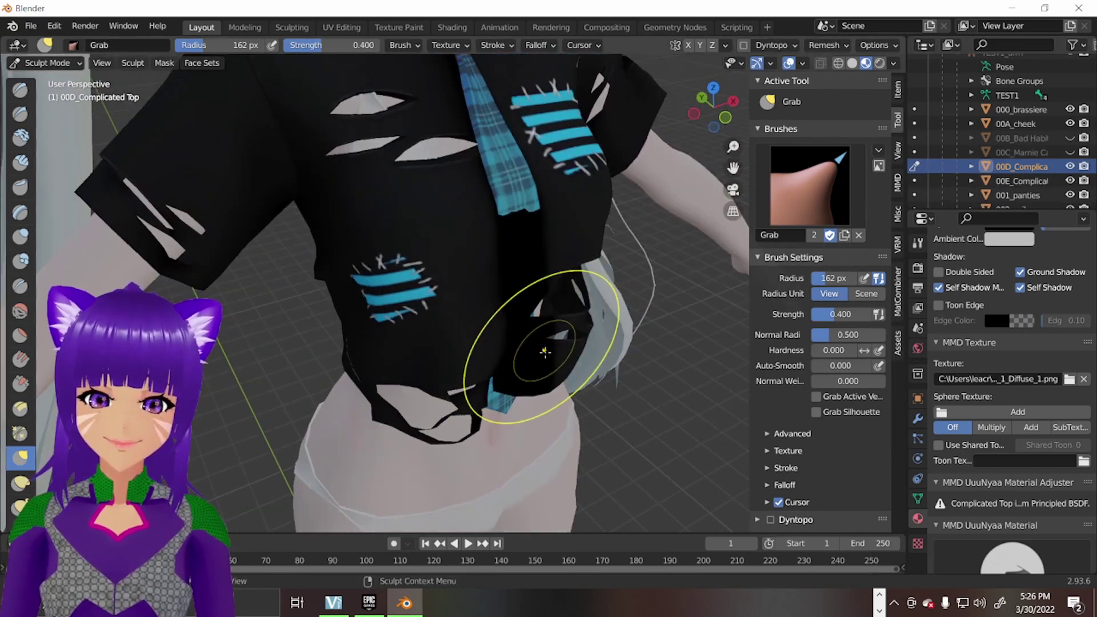
pyautogui.click(58, 64)
# Select the plaid tie, enter Sculpt Mode and drag its torn section down the shirt.
pyautogui.click(59, 79)
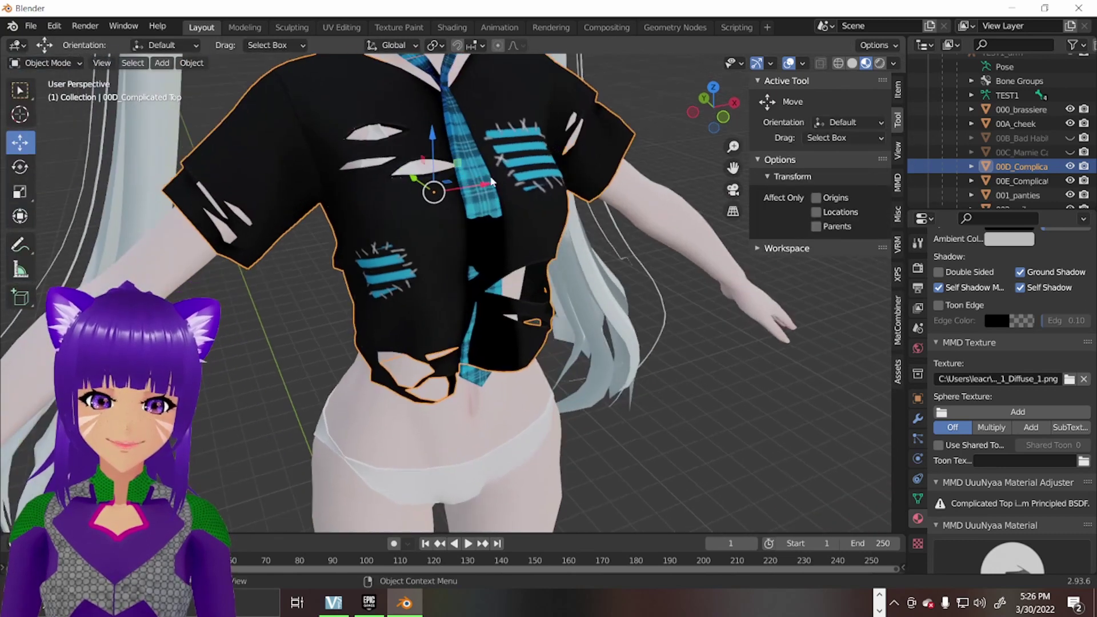
pyautogui.click(465, 142)
pyautogui.click(46, 63)
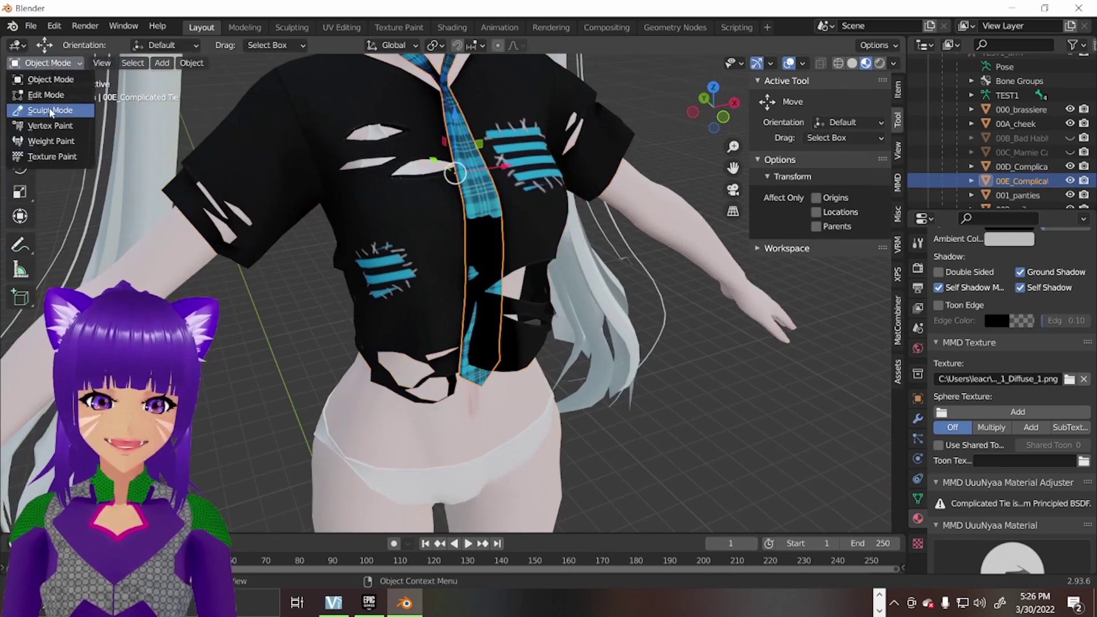
pyautogui.click(35, 109)
pyautogui.moveTo(447, 272)
pyautogui.mouseDown()
pyautogui.moveTo(477, 237)
pyautogui.moveTo(511, 283)
pyautogui.mouseUp()
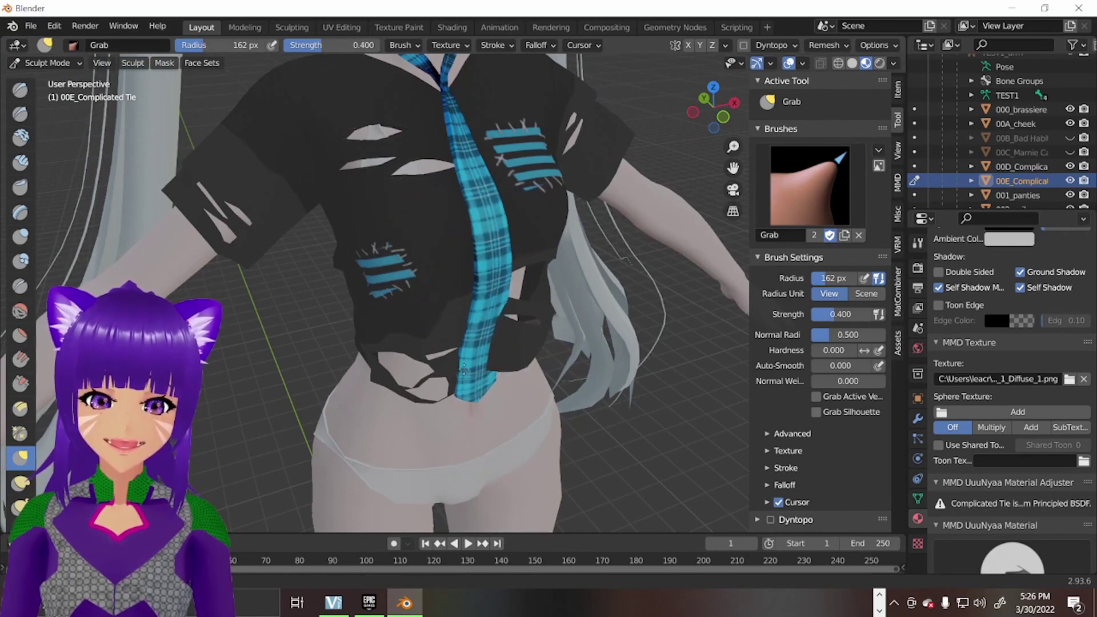
pyautogui.scroll(5, 473, 386)
pyautogui.keyDown('shift'); pyautogui.moveTo(477, 380); pyautogui.dragTo(367, 404, button='middle'); pyautogui.keyUp('shift')
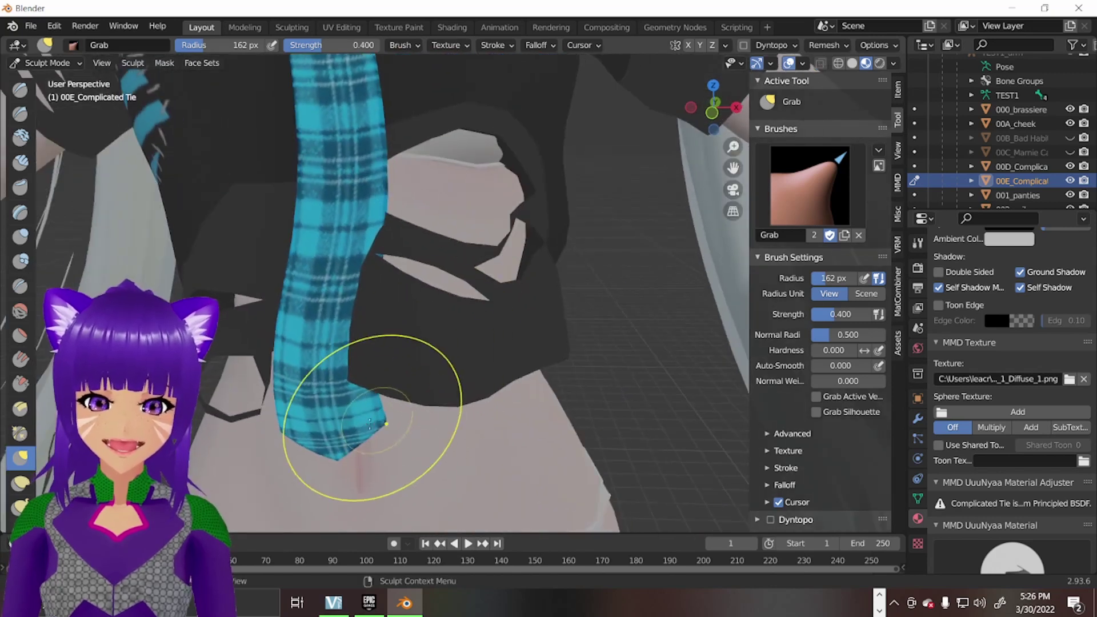
pyautogui.moveTo(297, 464)
pyautogui.mouseDown(button='middle')
pyautogui.moveTo(275, 465)
pyautogui.moveTo(434, 460)
pyautogui.mouseUp(button='middle')
# With the brush enlarged to 238 px, reshape the tie's edge and straighten its bent tip.
pyautogui.press('f')
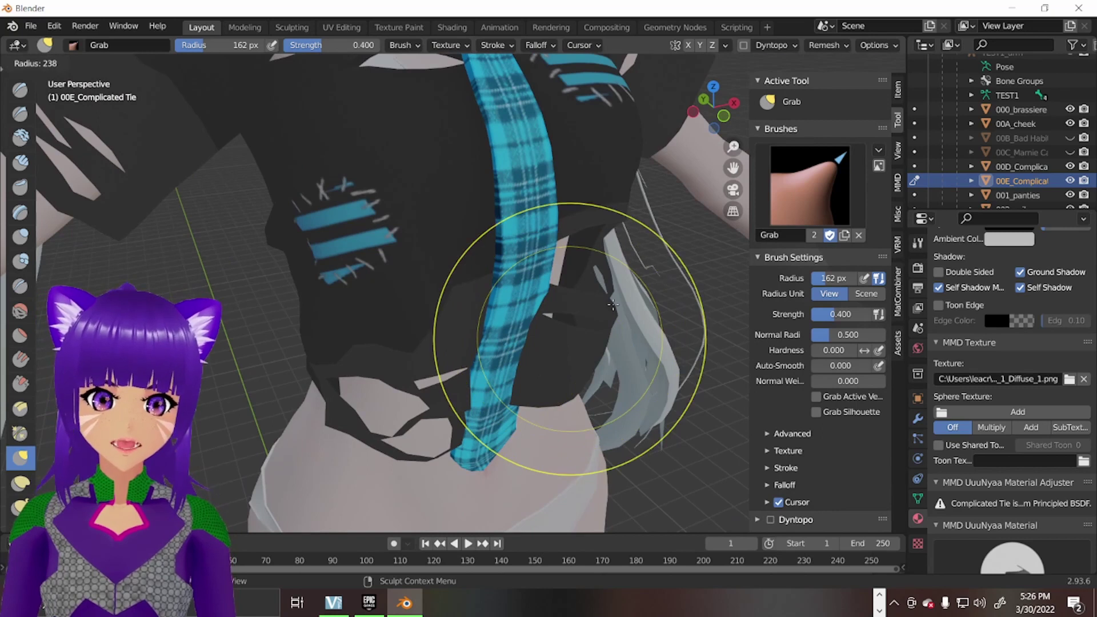
pyautogui.moveTo(508, 337); pyautogui.dragTo(440, 416)
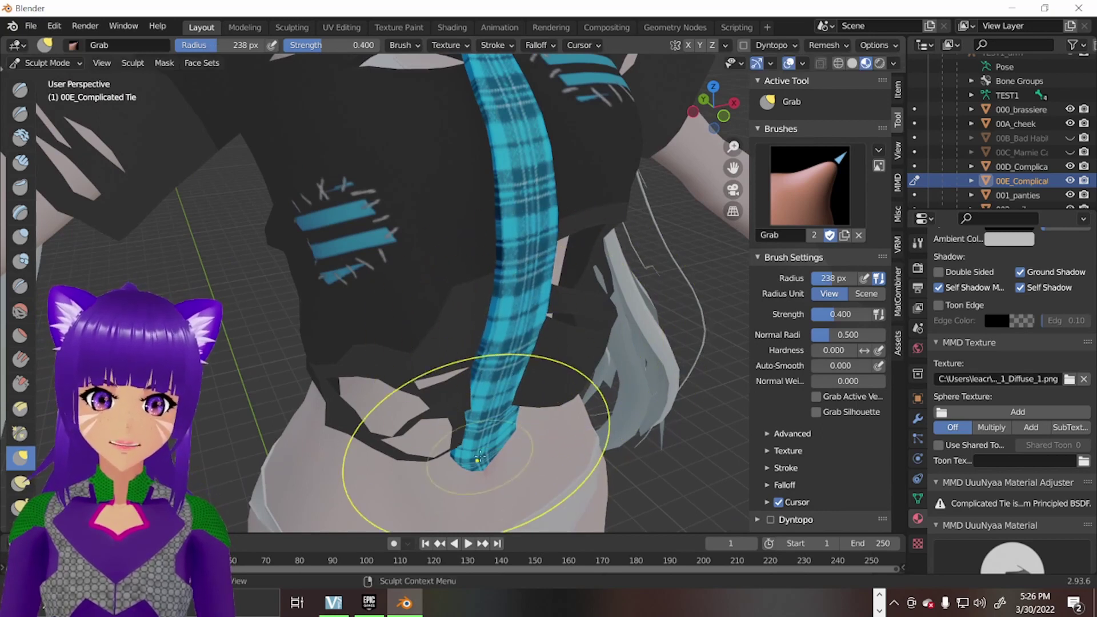
pyautogui.moveTo(499, 473)
pyautogui.mouseDown(button='middle')
pyautogui.moveTo(480, 468)
pyautogui.moveTo(526, 465)
pyautogui.mouseUp(button='middle')
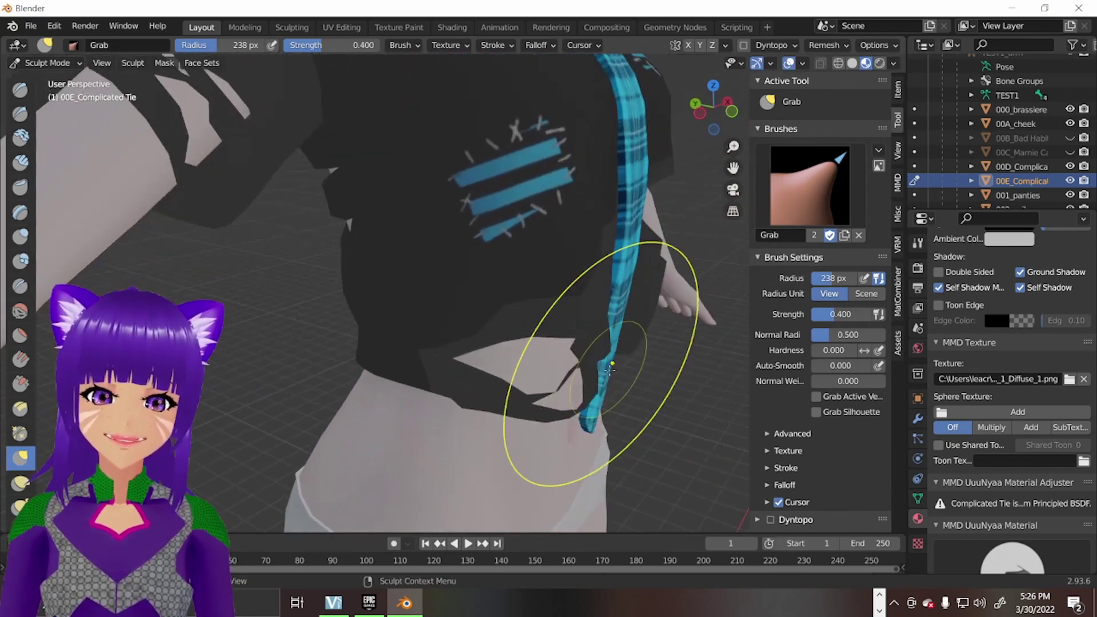
pyautogui.moveTo(604, 378); pyautogui.dragTo(625, 400)
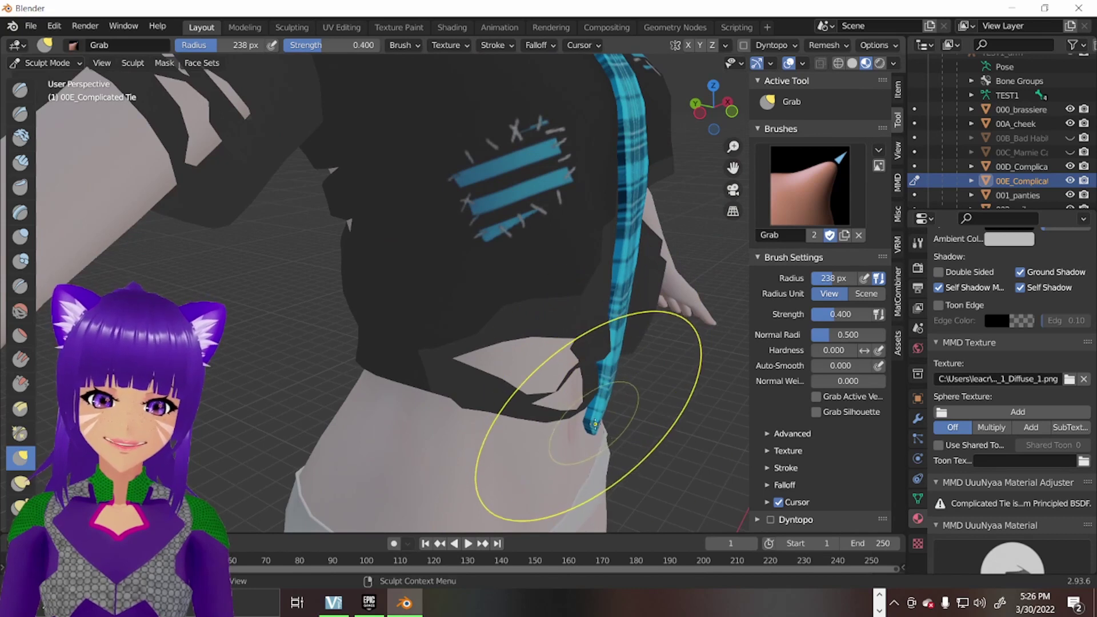
pyautogui.moveTo(568, 478); pyautogui.dragTo(632, 420)
pyautogui.moveTo(551, 416)
pyautogui.mouseDown(button='middle')
pyautogui.moveTo(514, 403)
pyautogui.moveTo(617, 239)
pyautogui.moveTo(651, 160)
pyautogui.mouseUp(button='middle')
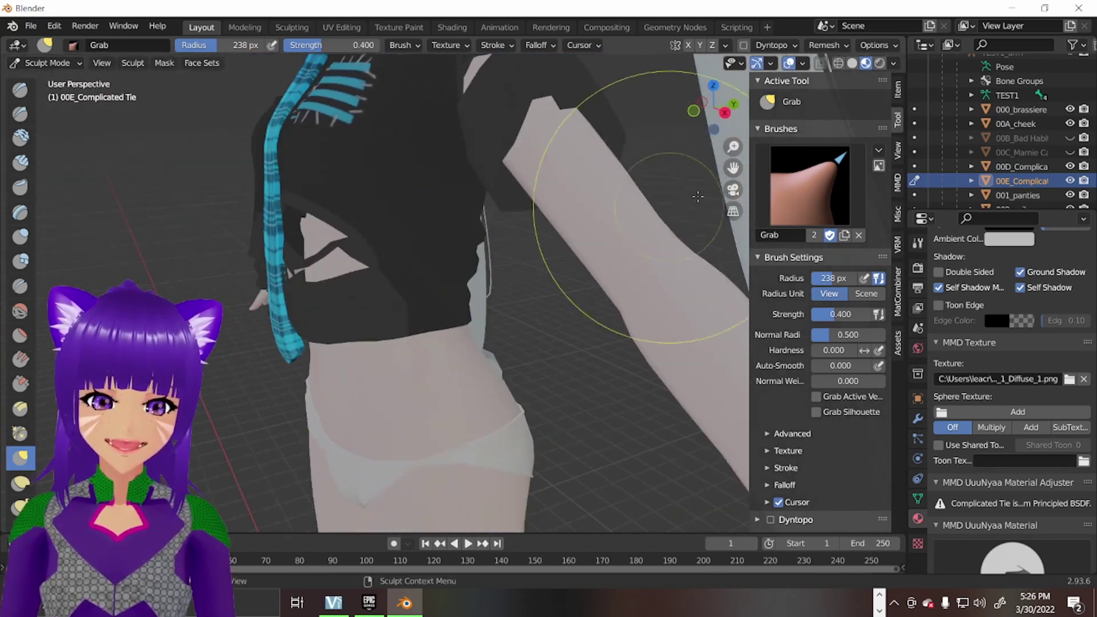
pyautogui.scroll(3, 729, 179)
pyautogui.moveTo(730, 178)
pyautogui.keyDown('shift'); pyautogui.mouseDown(button='middle')
pyautogui.moveTo(514, 257)
pyautogui.moveTo(392, 343)
pyautogui.moveTo(363, 198)
pyautogui.mouseUp(button='middle'); pyautogui.keyUp('shift')
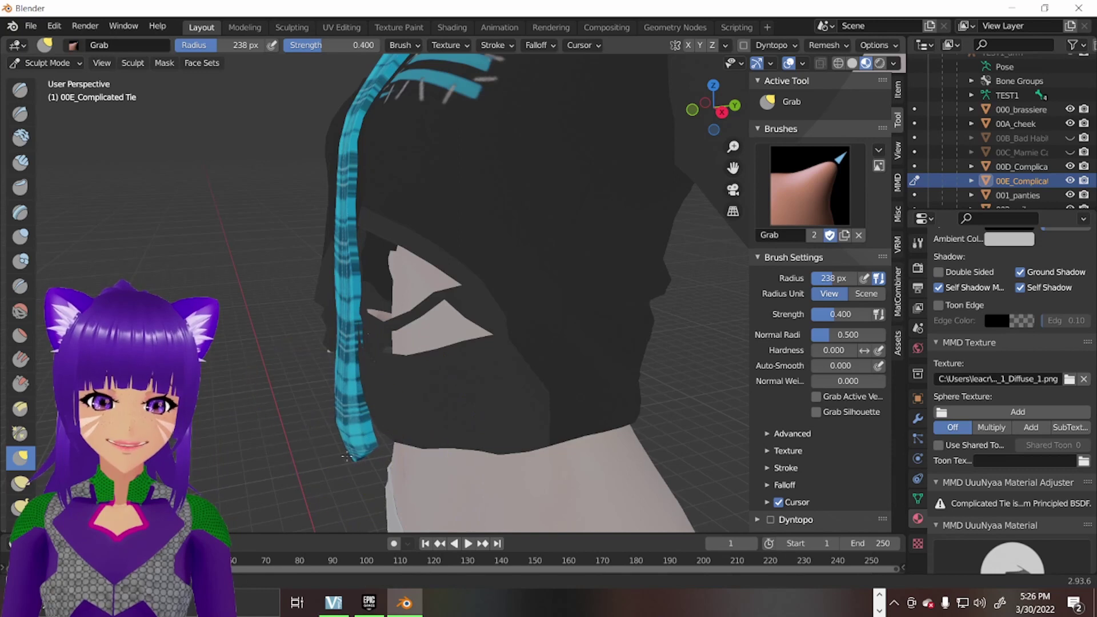
pyautogui.moveTo(330, 447)
pyautogui.mouseDown(button='middle')
pyautogui.moveTo(516, 414)
pyautogui.moveTo(639, 457)
pyautogui.moveTo(604, 380)
pyautogui.moveTo(549, 377)
pyautogui.moveTo(465, 404)
pyautogui.moveTo(453, 341)
pyautogui.mouseUp(button='middle')
pyautogui.moveTo(450, 250)
pyautogui.mouseDown(button='middle')
pyautogui.moveTo(465, 289)
pyautogui.moveTo(519, 318)
pyautogui.moveTo(428, 274)
pyautogui.moveTo(772, 184)
pyautogui.moveTo(514, 320)
pyautogui.moveTo(542, 331)
pyautogui.moveTo(675, 314)
pyautogui.mouseUp(button='middle')
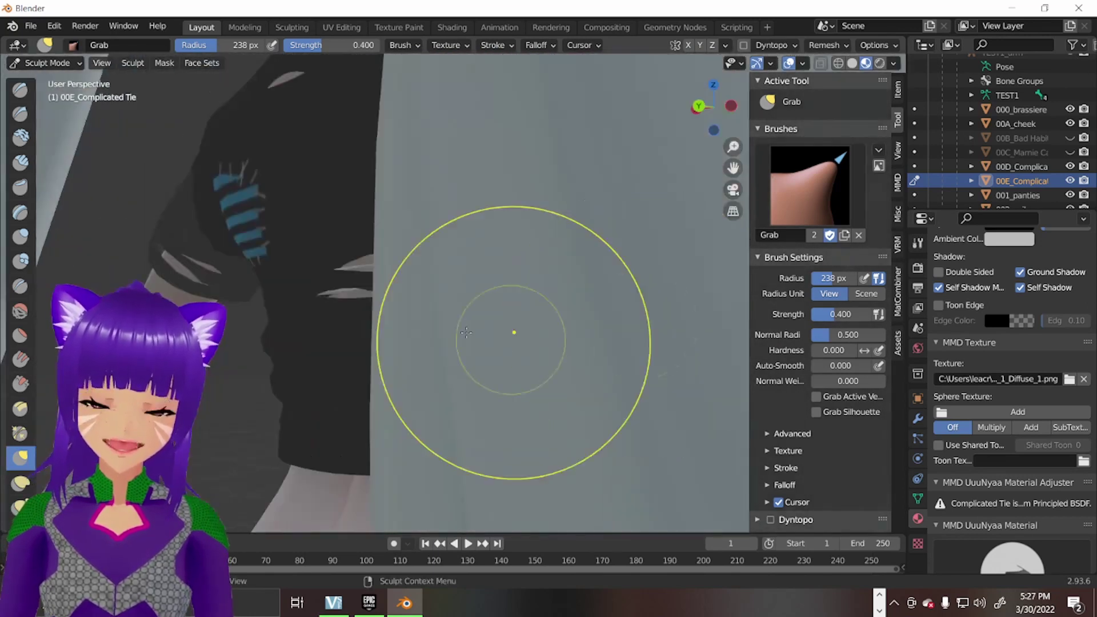
pyautogui.scroll(-5, 466, 333)
pyautogui.moveTo(466, 333); pyautogui.dragTo(368, 98, button='middle')
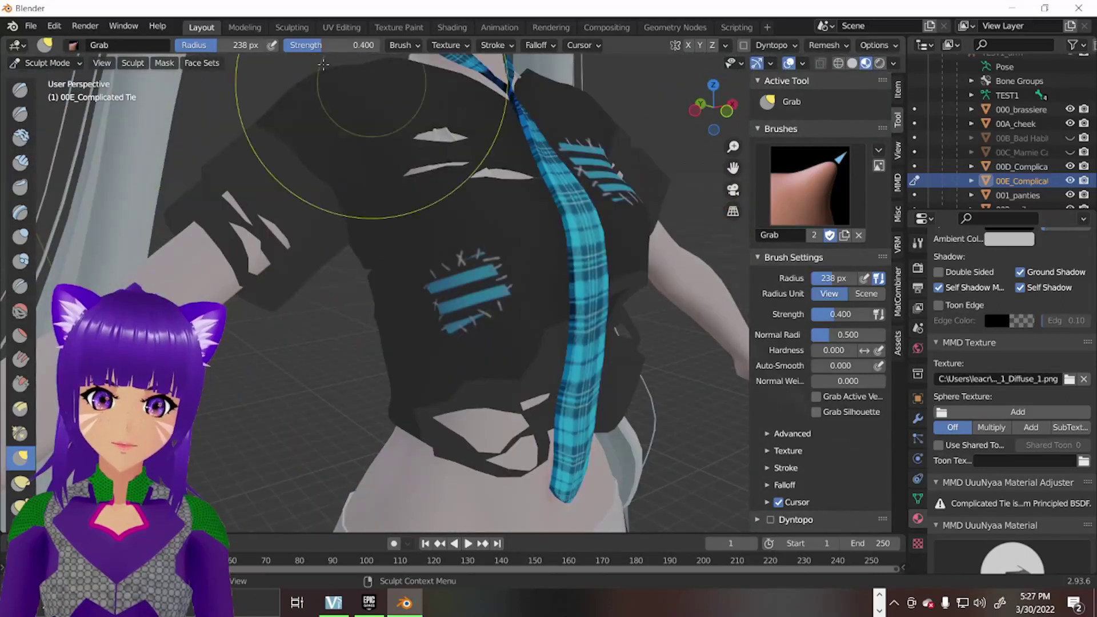
# Switch the tie back to Object Mode.
pyautogui.click(77, 64)
pyautogui.click(46, 76)
pyautogui.scroll(-4, 542, 263)
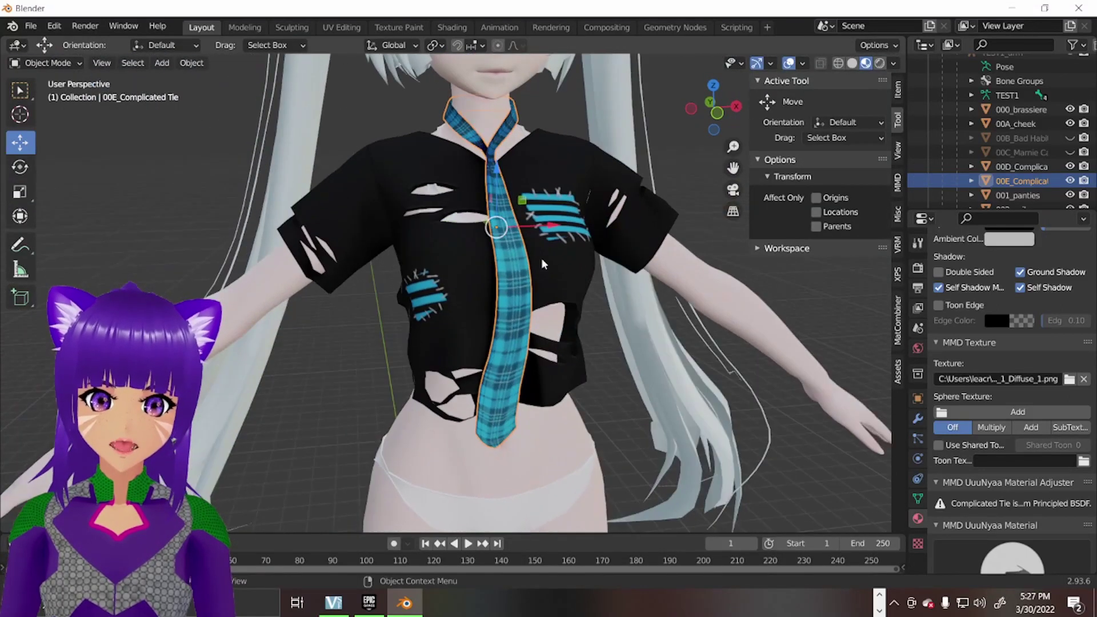
pyautogui.scroll(-5, 543, 264)
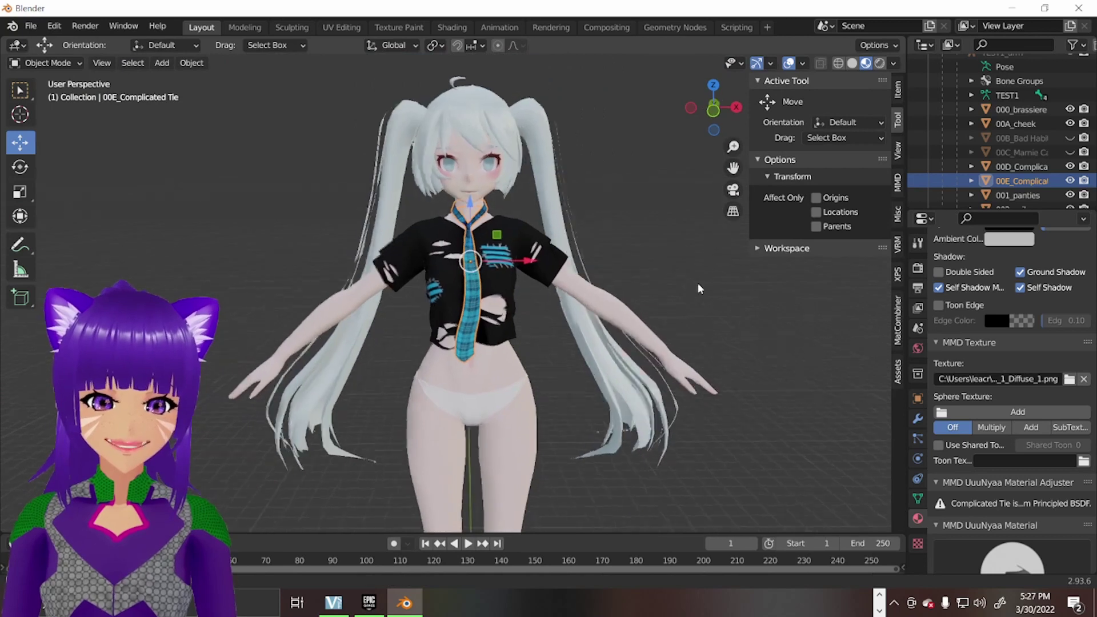
# Deselect the tie and use MMD Join Meshes to merge the outfit into the model.
pyautogui.scroll(2, 611, 277)
pyautogui.click(657, 208)
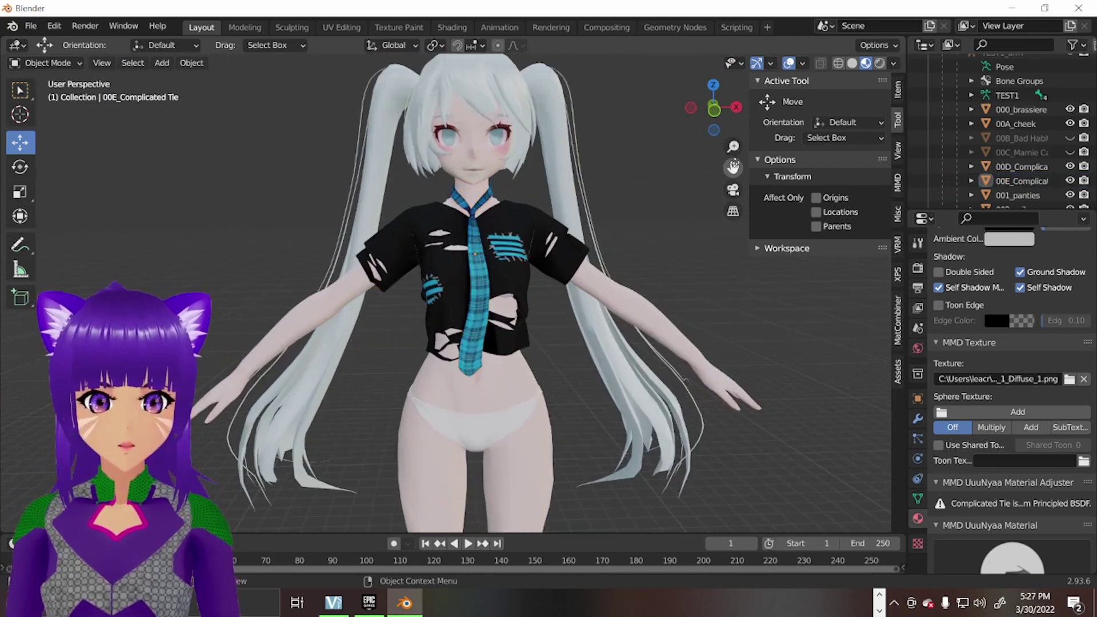
pyautogui.moveTo(733, 167); pyautogui.dragTo(699, 202)
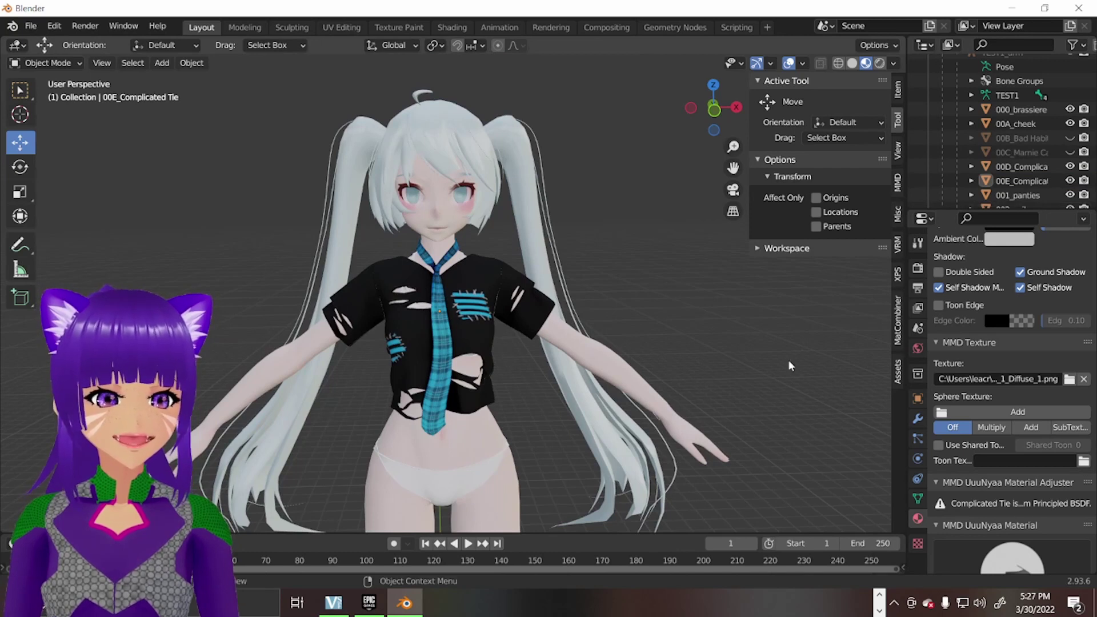
pyautogui.scroll(1, 790, 366)
pyautogui.click(897, 181)
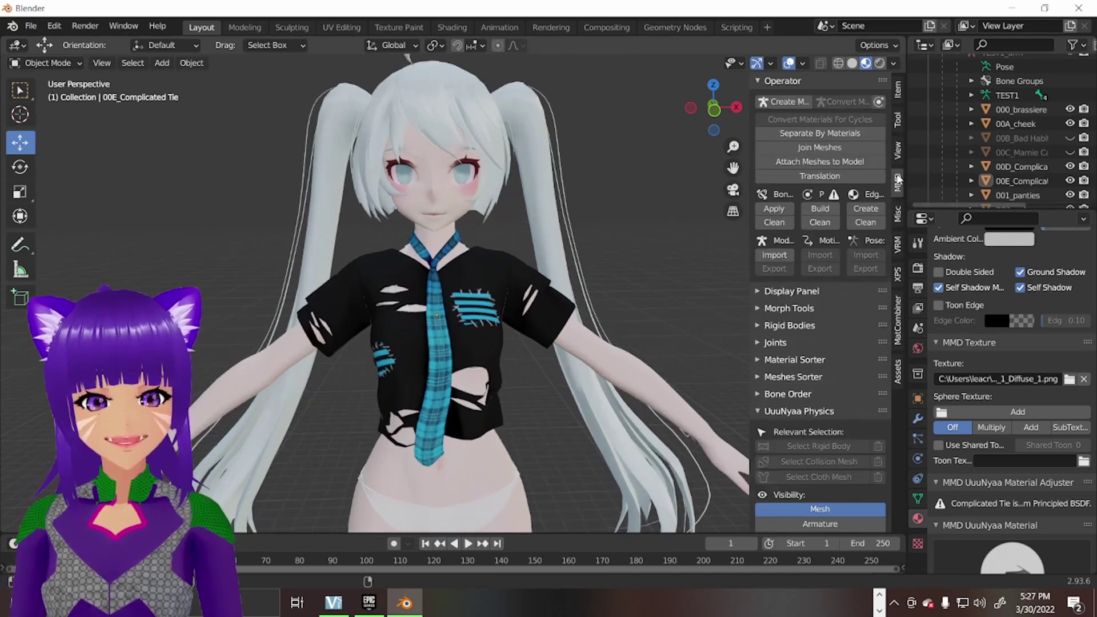
pyautogui.click(804, 149)
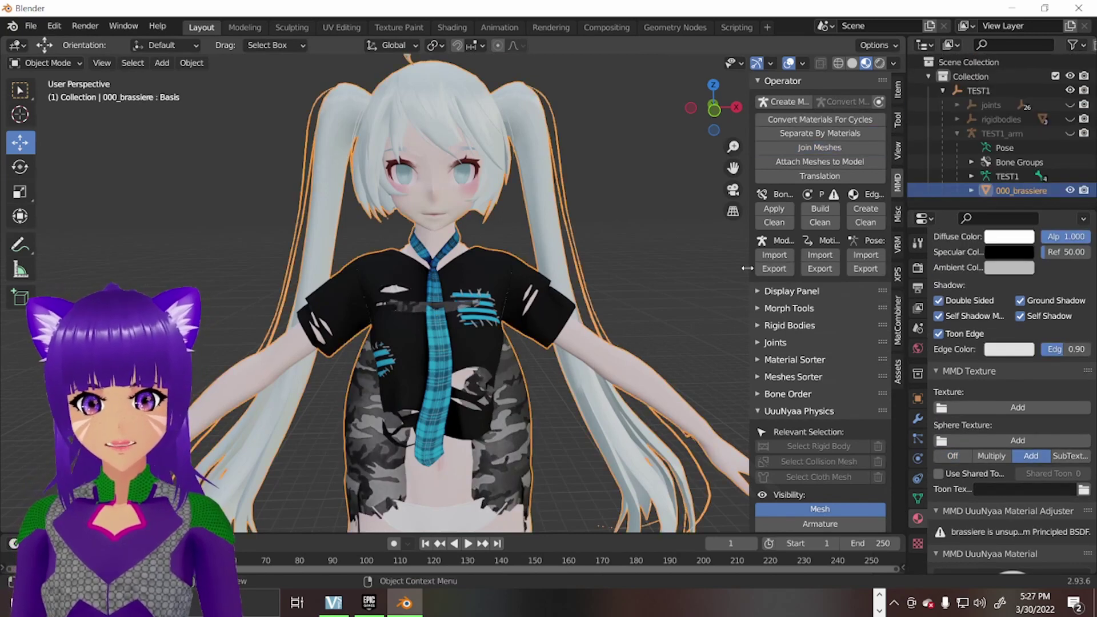
# Turn viewport overlays back on, show the armature and select TEST1_arm.
pyautogui.moveTo(600, 302); pyautogui.dragTo(539, 288, button='middle')
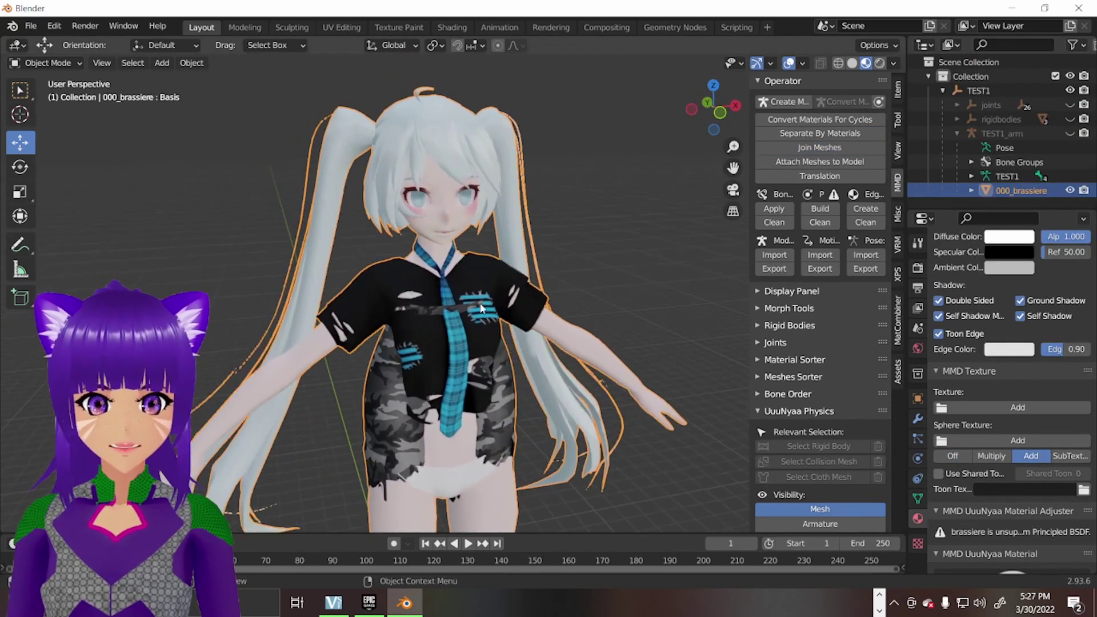
pyautogui.hotkey('alt', 'a')
pyautogui.scroll(2, 537, 282)
pyautogui.click(794, 61)
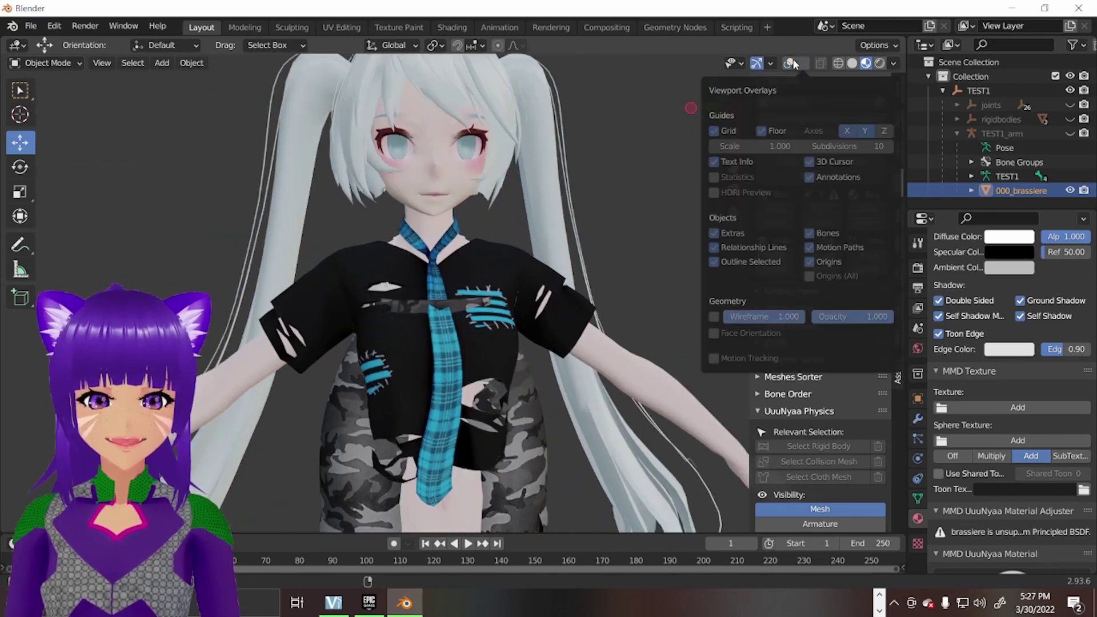
pyautogui.scroll(1, 513, 265)
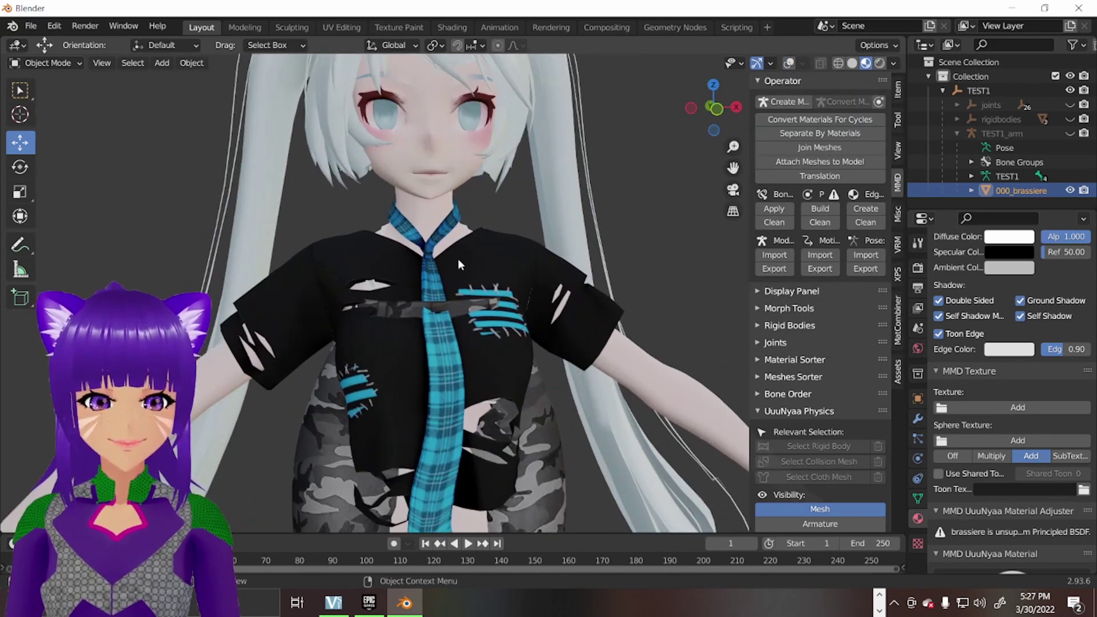
pyautogui.click(50, 64)
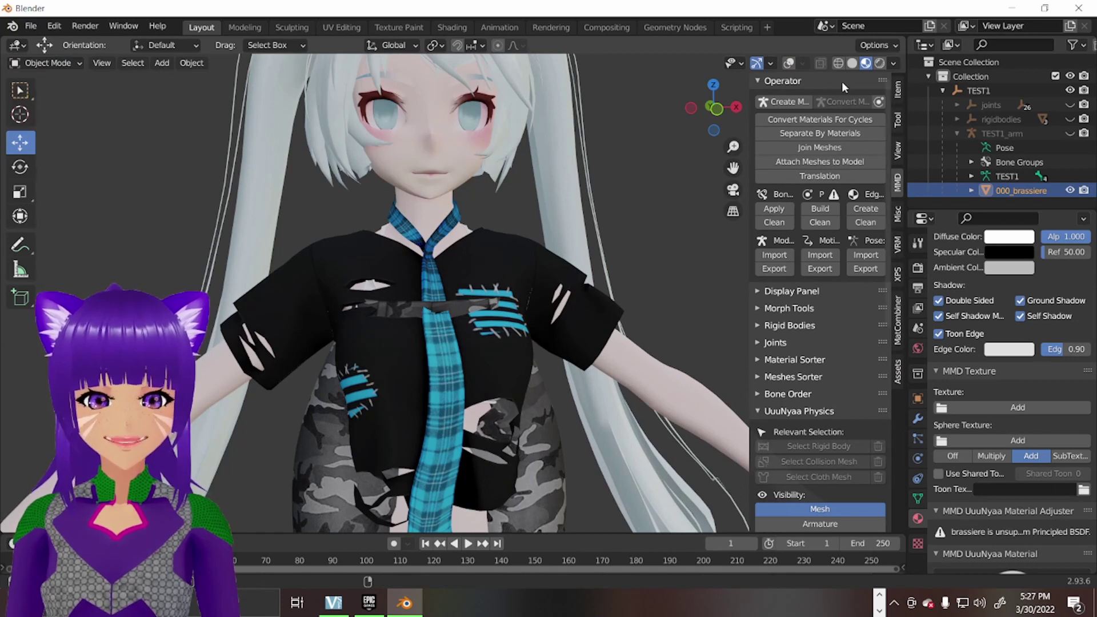
pyautogui.click(788, 63)
pyautogui.click(1069, 133)
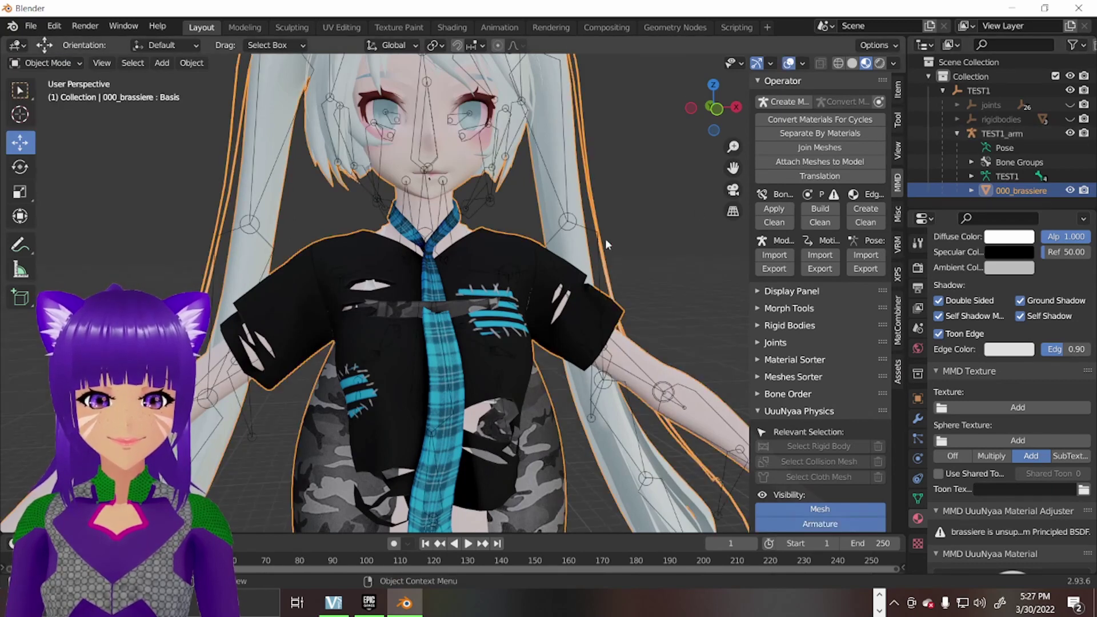
pyautogui.click(530, 271)
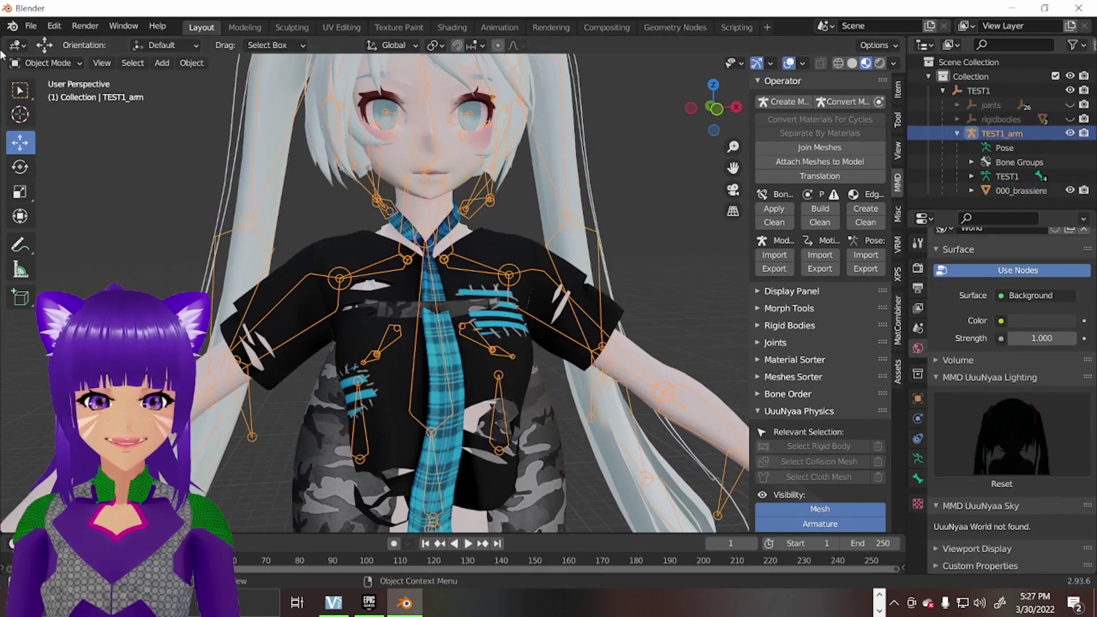
# Put TEST1_arm into Pose Mode and select the left upper-arm bone.
pyautogui.click(31, 63)
pyautogui.click(54, 110)
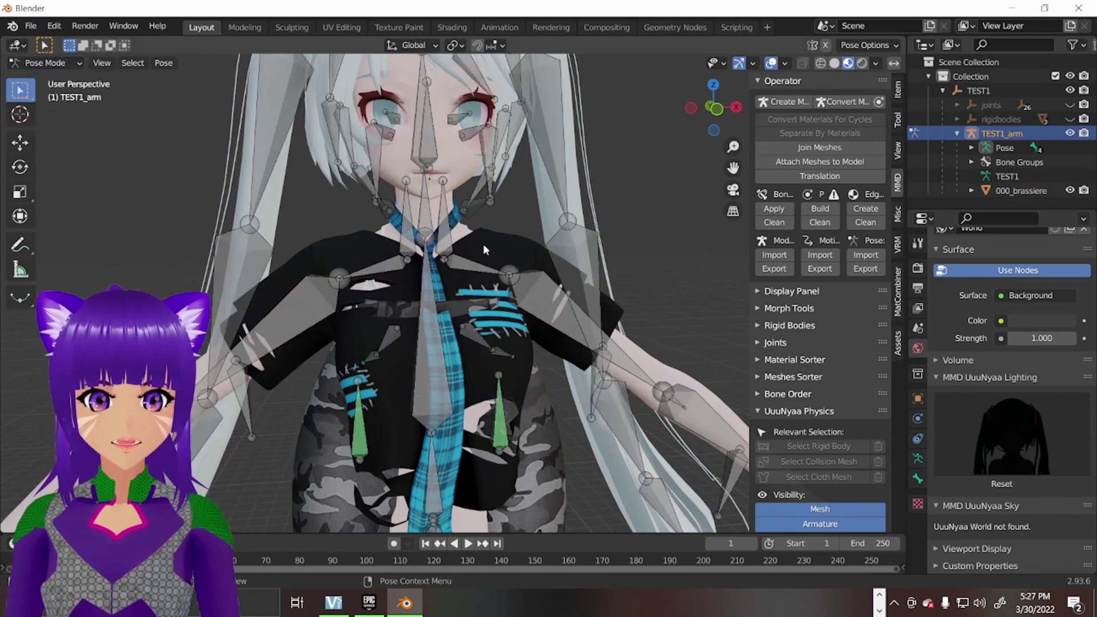
pyautogui.click(594, 302)
pyautogui.moveTo(594, 301); pyautogui.dragTo(572, 276, button='middle')
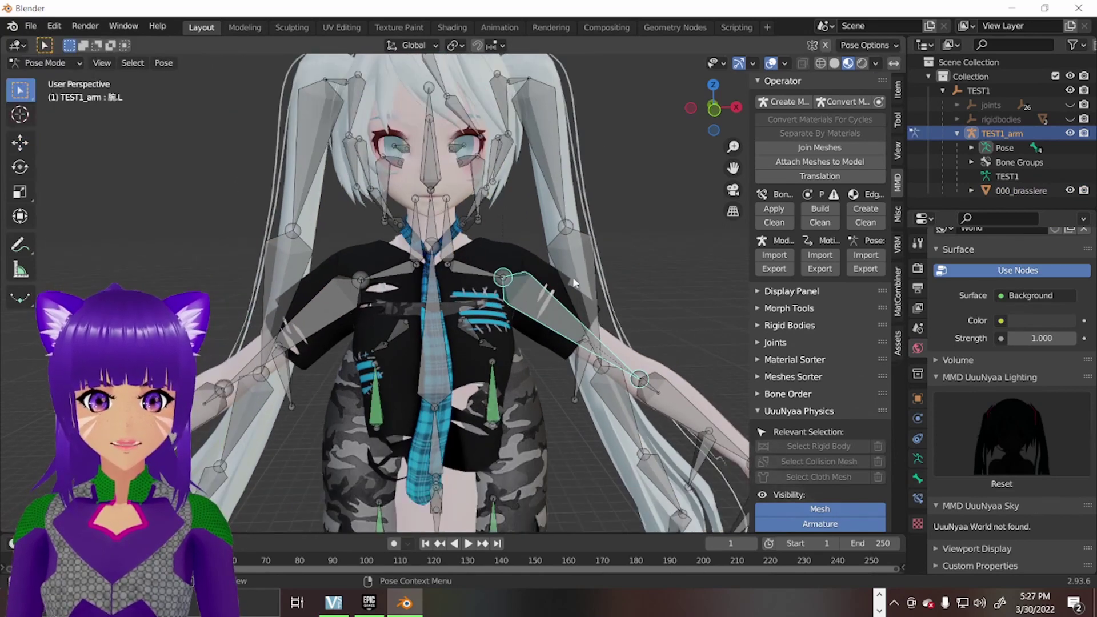
pyautogui.moveTo(598, 331); pyautogui.dragTo(636, 179, button='middle')
pyautogui.scroll(3, 571, 282)
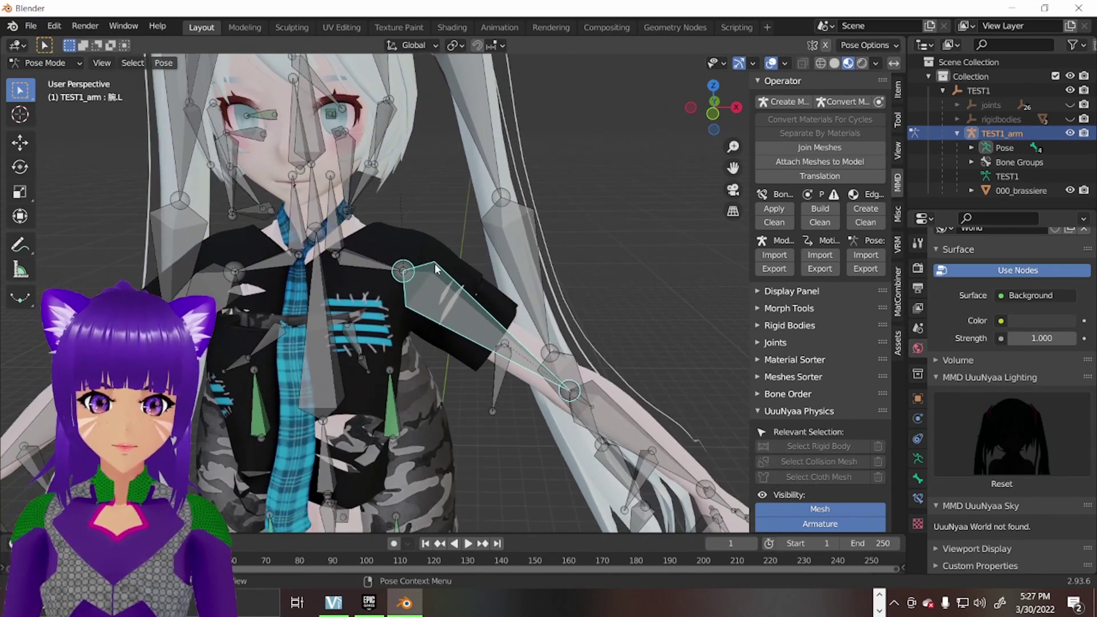
# Rotate the upper arm up to test the clothes, then undo back to the rest pose.
pyautogui.press('r')
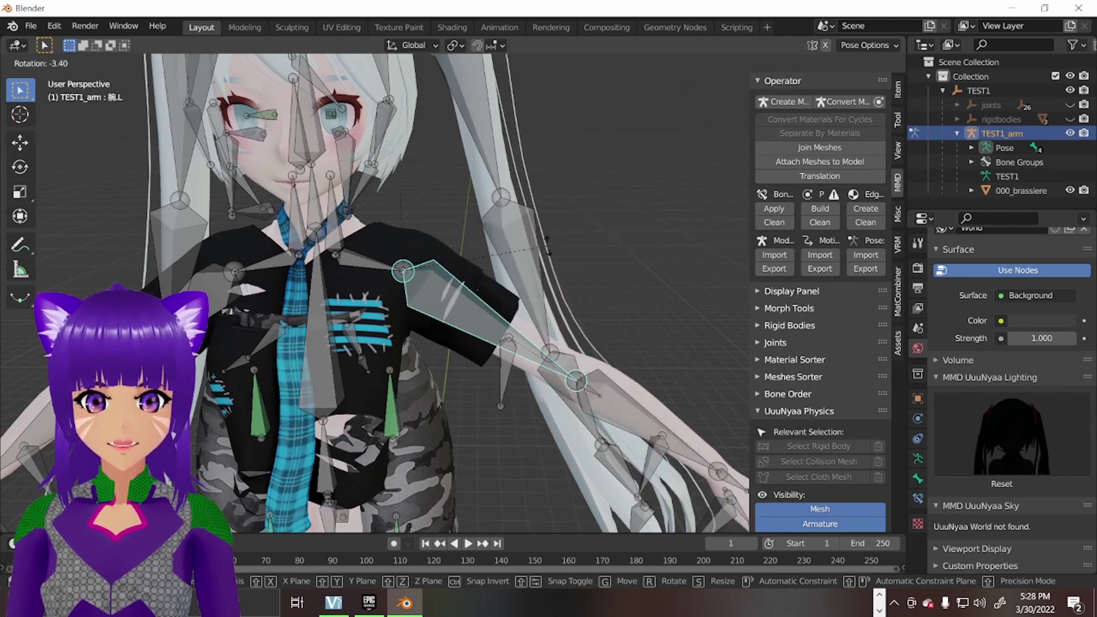
pyautogui.click(506, 252)
pyautogui.moveTo(506, 252); pyautogui.dragTo(479, 255, button='middle')
pyautogui.press('r')
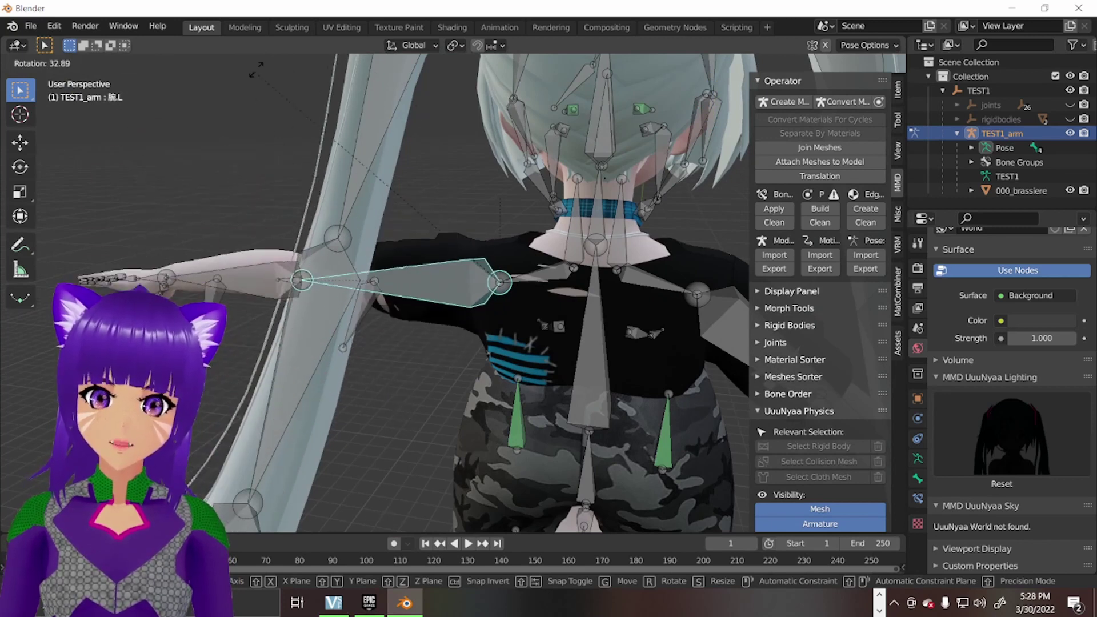
pyautogui.click(297, 548)
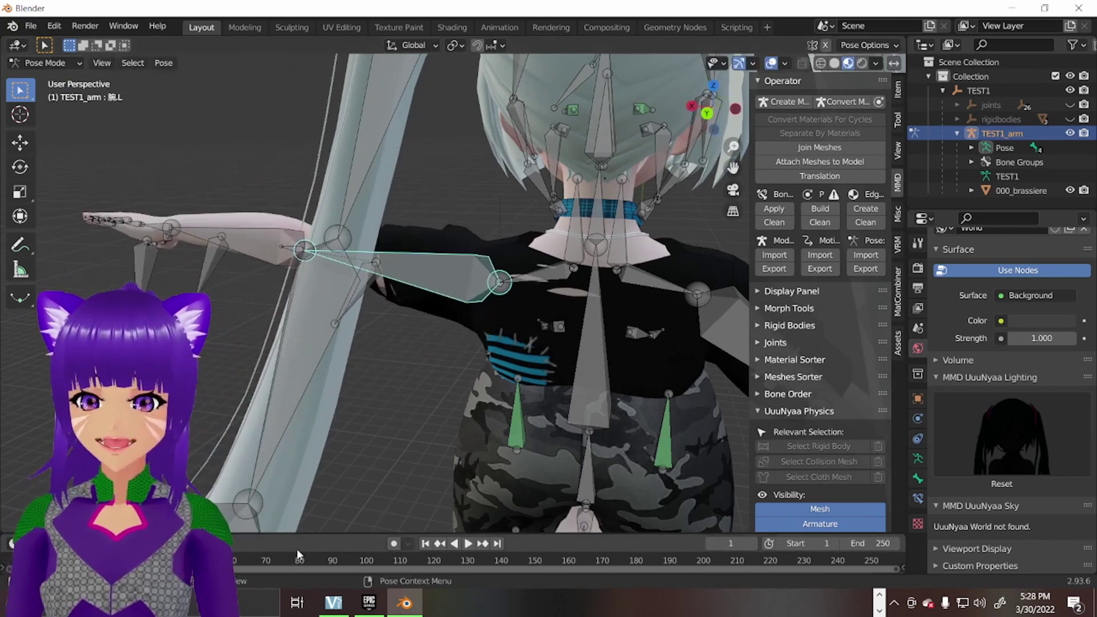
pyautogui.hotkey('ctrl', 'z')
# Deselect the bone and inspect the clothes from the side before leaving Pose Mode.
pyautogui.moveTo(408, 441); pyautogui.dragTo(489, 324, button='middle')
pyautogui.scroll(3, 488, 324)
pyautogui.scroll(-3, 490, 329)
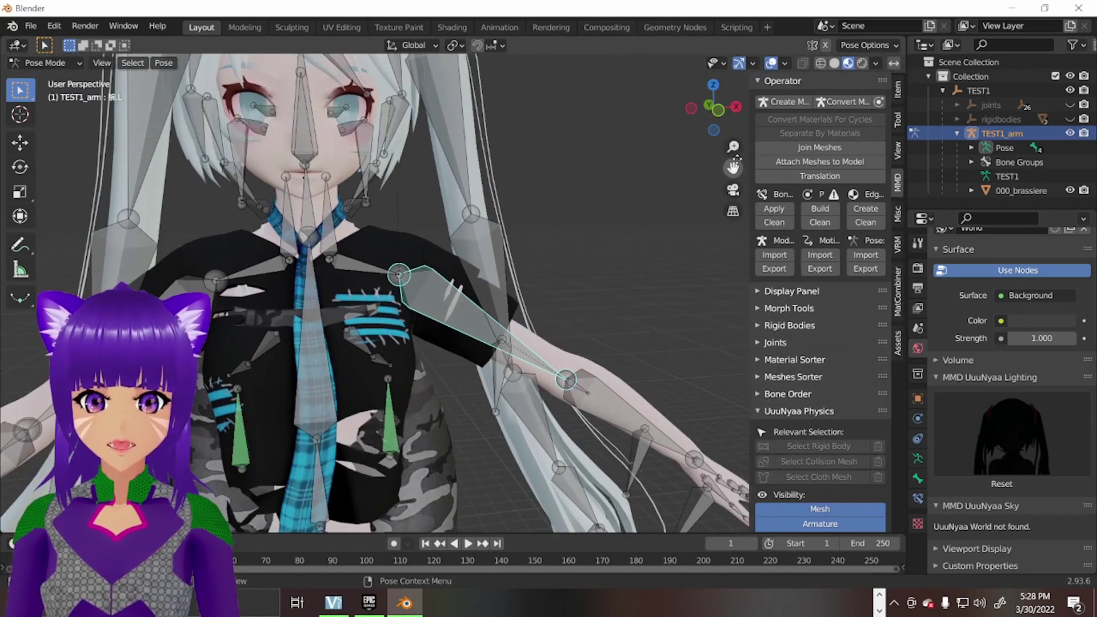
pyautogui.moveTo(733, 167); pyautogui.dragTo(791, 140)
pyautogui.scroll(-3, 468, 339)
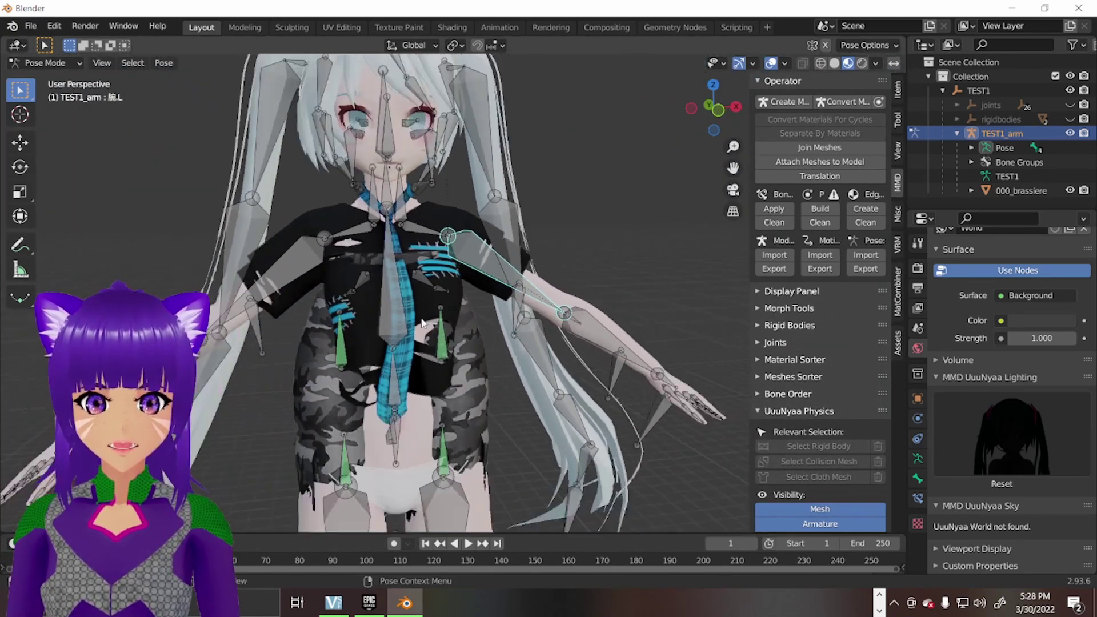
pyautogui.click(463, 339)
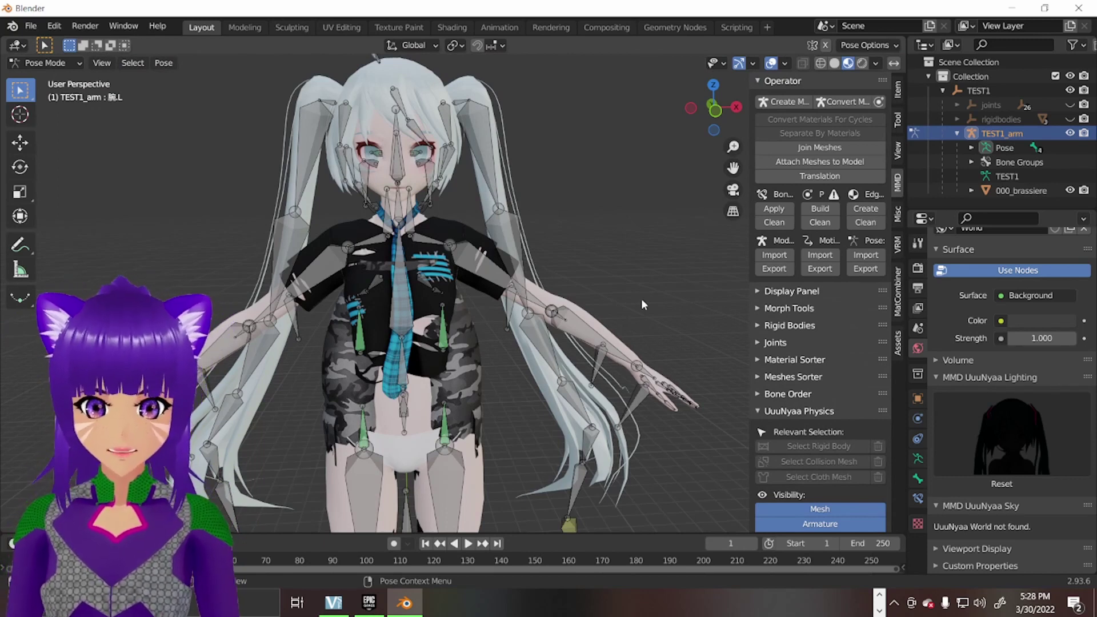
pyautogui.scroll(5, 510, 327)
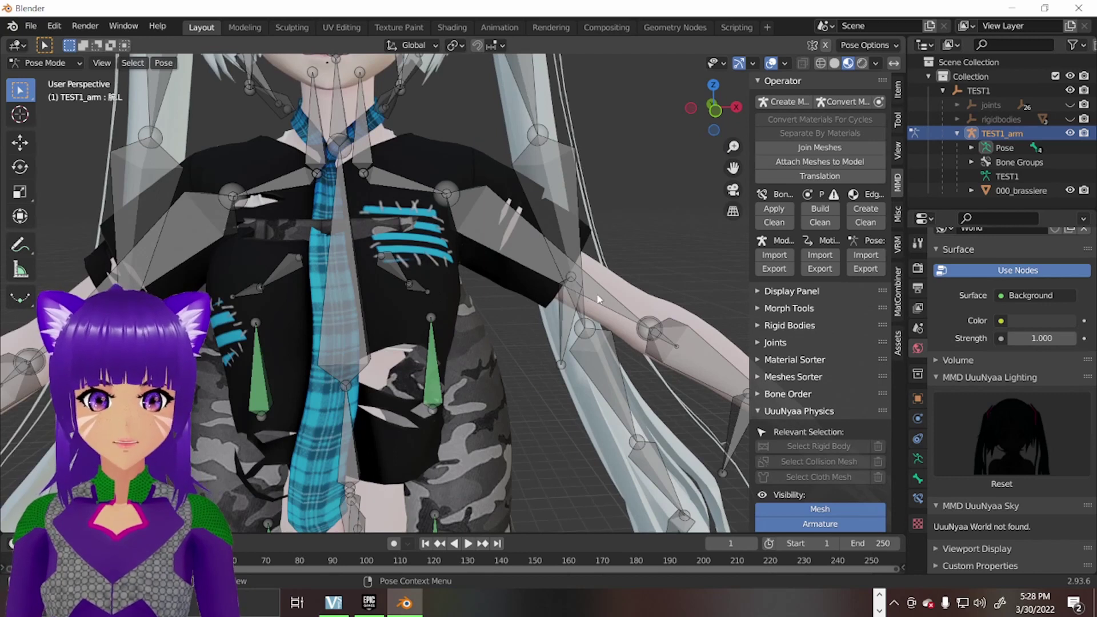
pyautogui.moveTo(582, 312); pyautogui.dragTo(423, 409, button='middle')
pyautogui.scroll(-3, 423, 409)
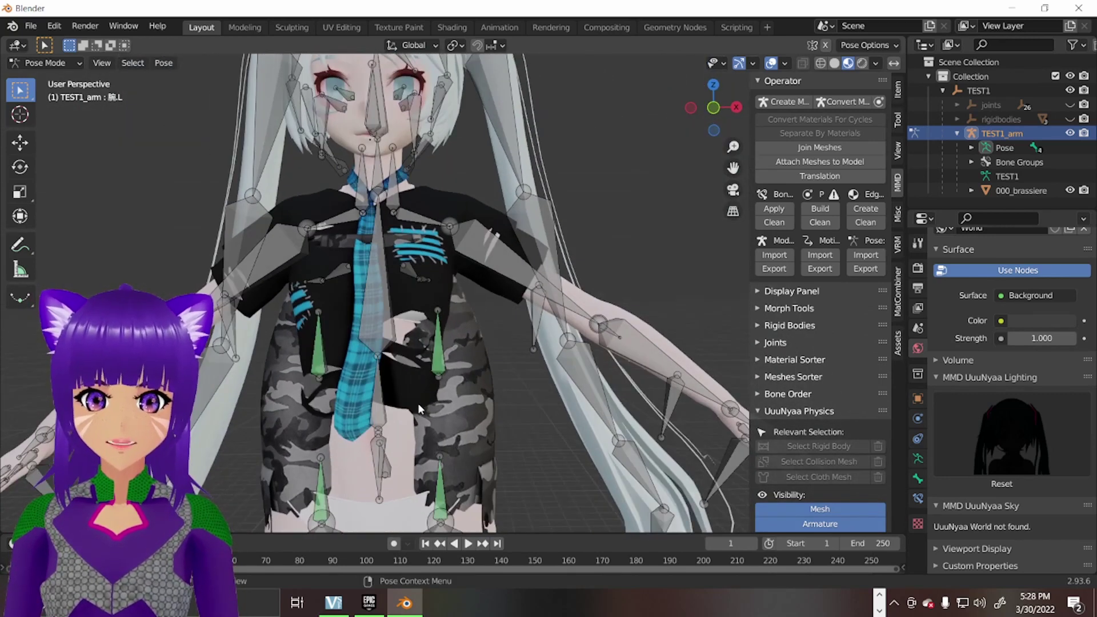
pyautogui.scroll(-2, 423, 402)
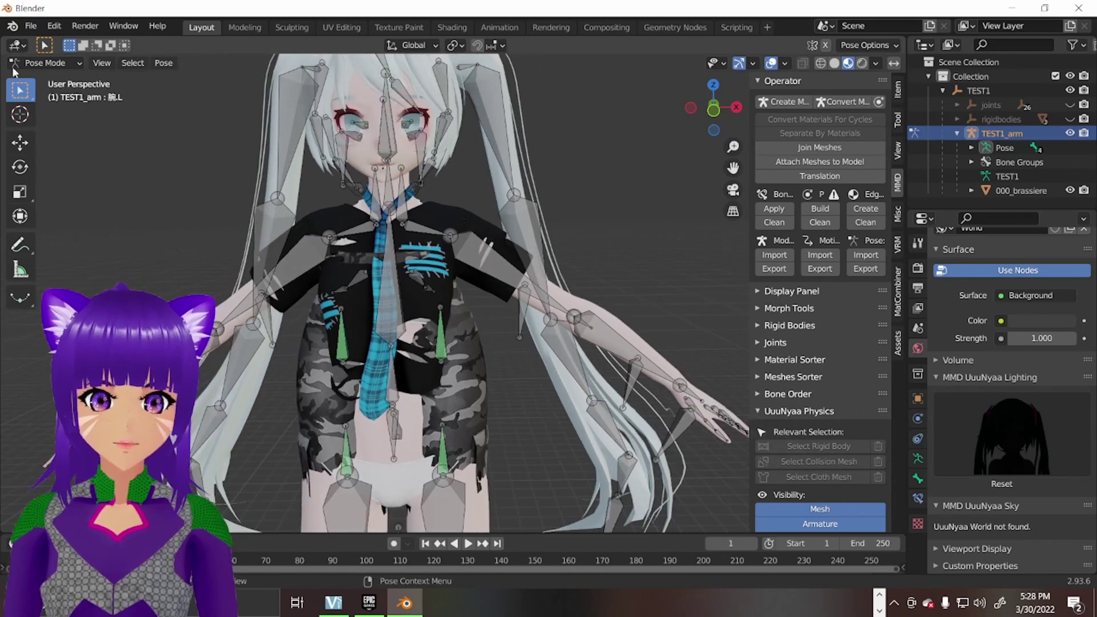
pyautogui.click(52, 63)
# Return the armature to Object Mode and create a new collection in the Outliner.
pyautogui.click(59, 80)
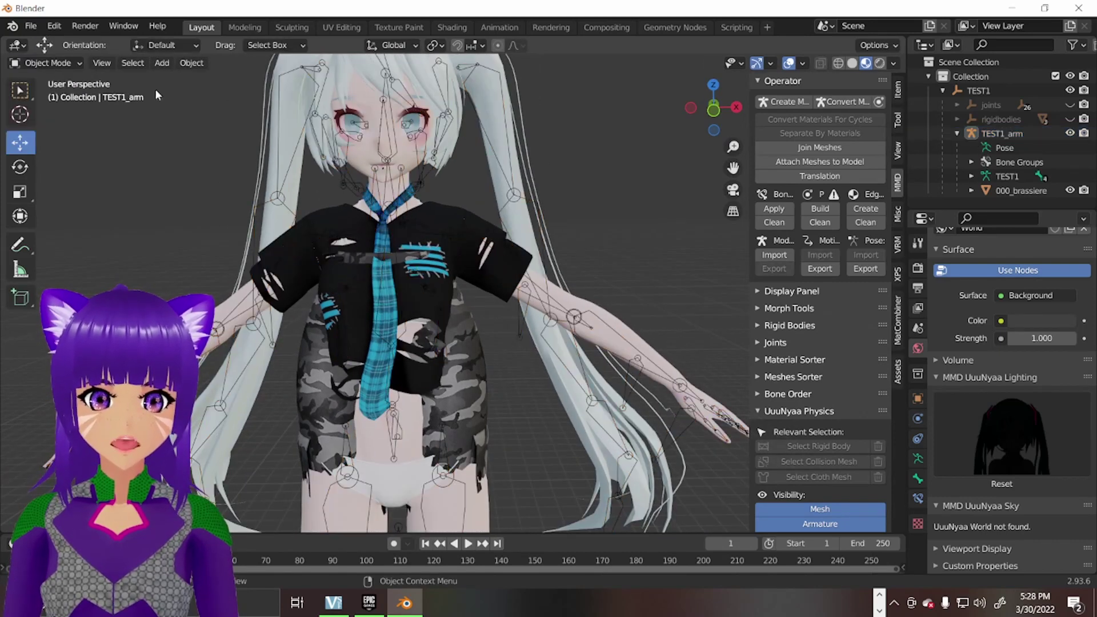
pyautogui.moveTo(732, 167); pyautogui.dragTo(424, 275)
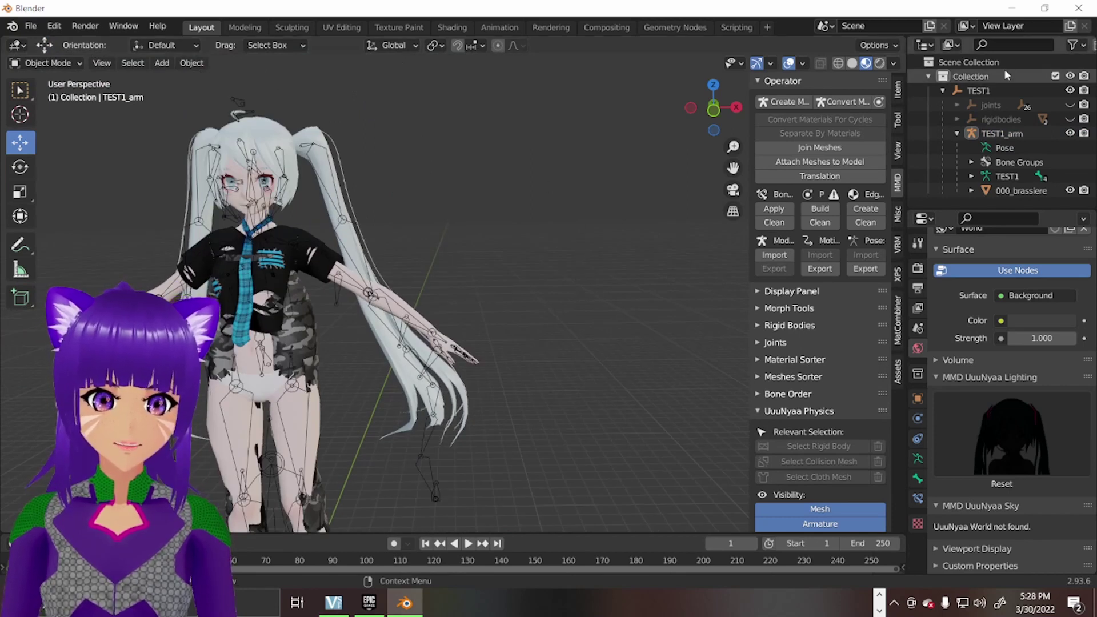
pyautogui.click(927, 76)
pyautogui.rightClick(971, 61)
pyautogui.click(971, 63)
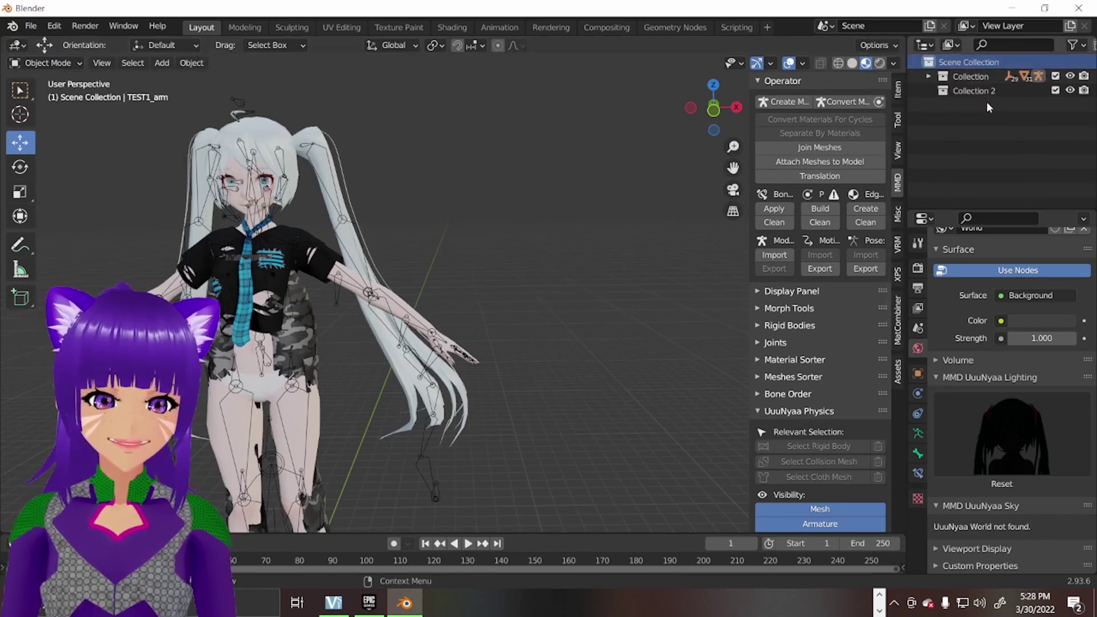
# Add a cube to Collection 2 and move it beside the character.
pyautogui.click(162, 62)
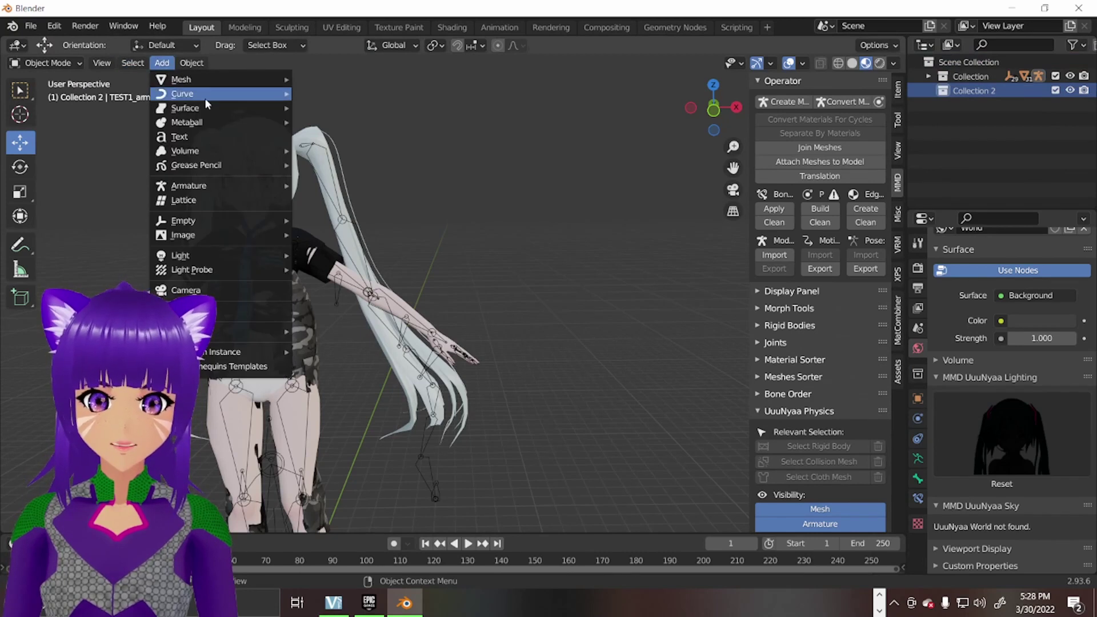
pyautogui.moveTo(220, 84)
pyautogui.click(323, 93)
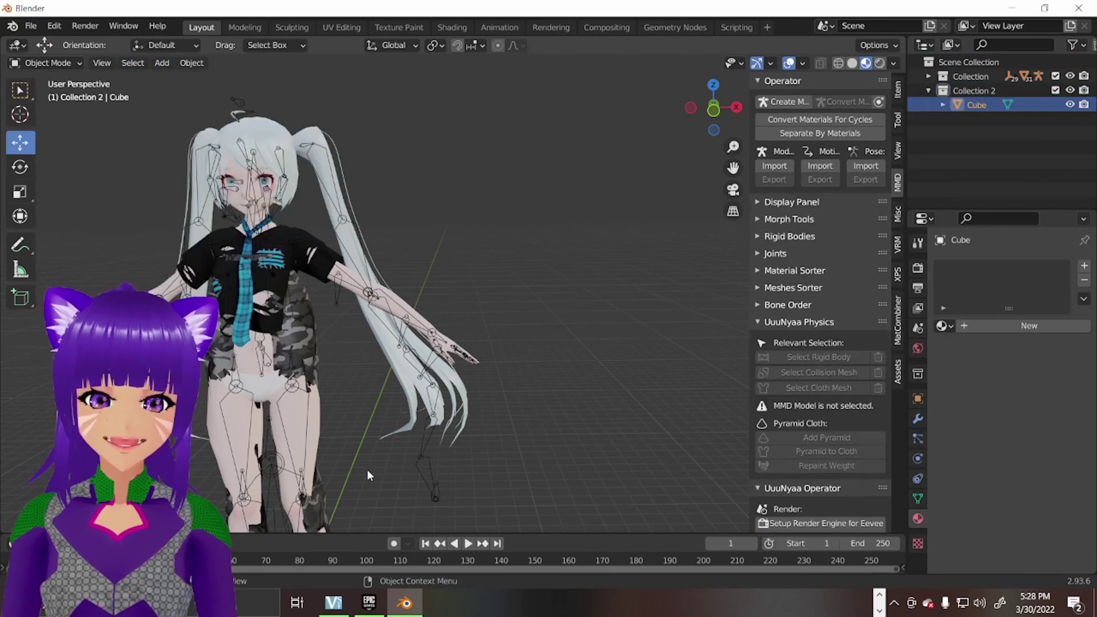
pyautogui.press('g')
pyautogui.click(559, 167)
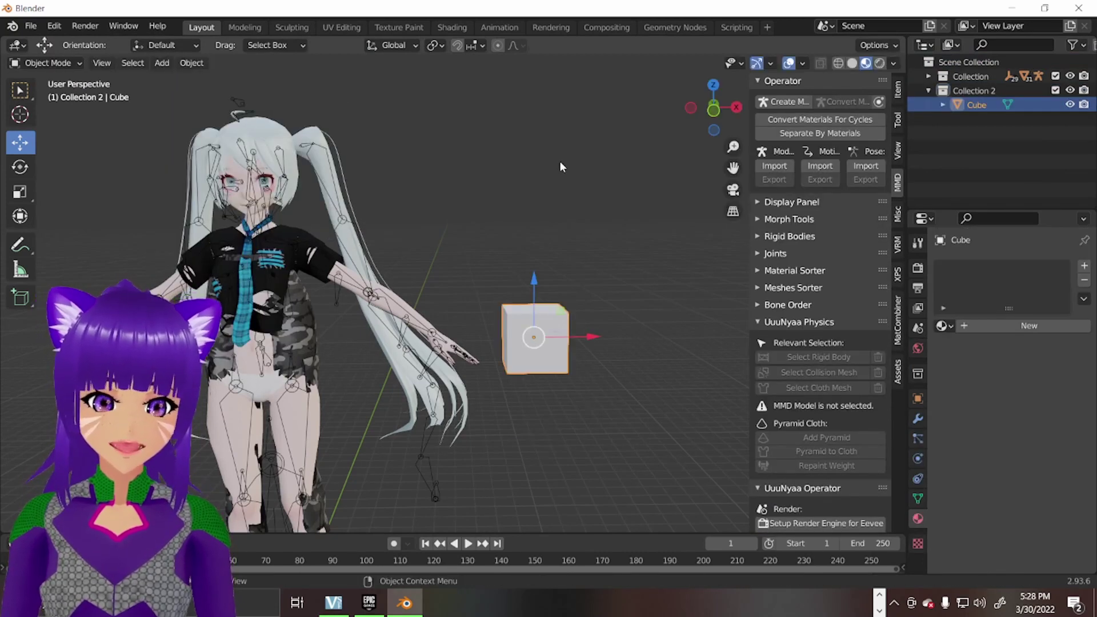
# Add a second cube and place it snugly against the first one.
pyautogui.click(161, 62)
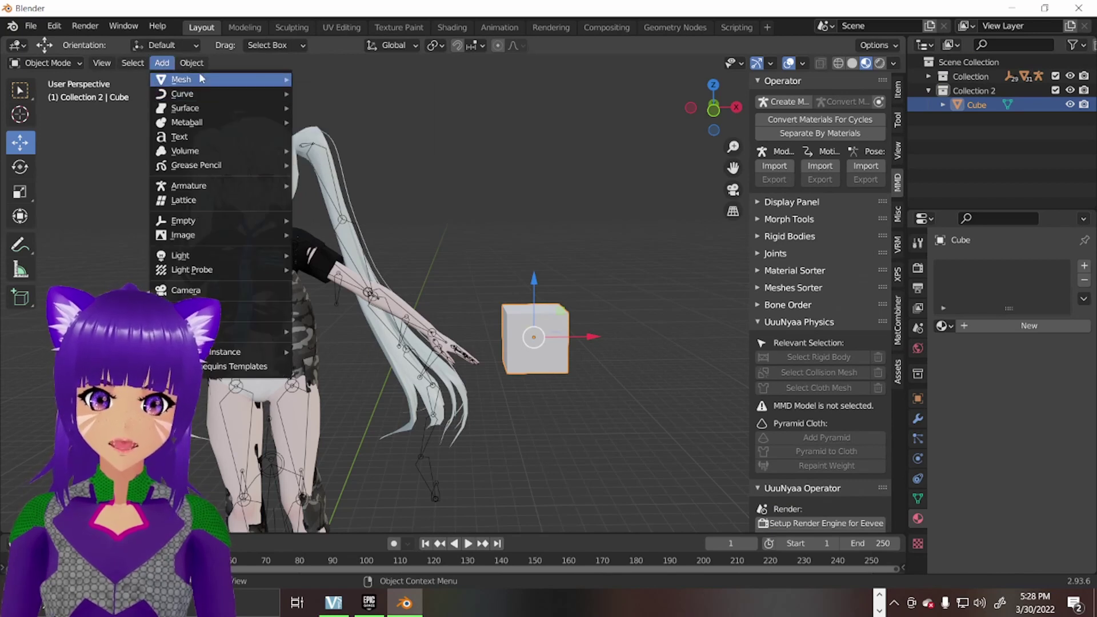
pyautogui.moveTo(228, 79)
pyautogui.click(323, 93)
pyautogui.press('g')
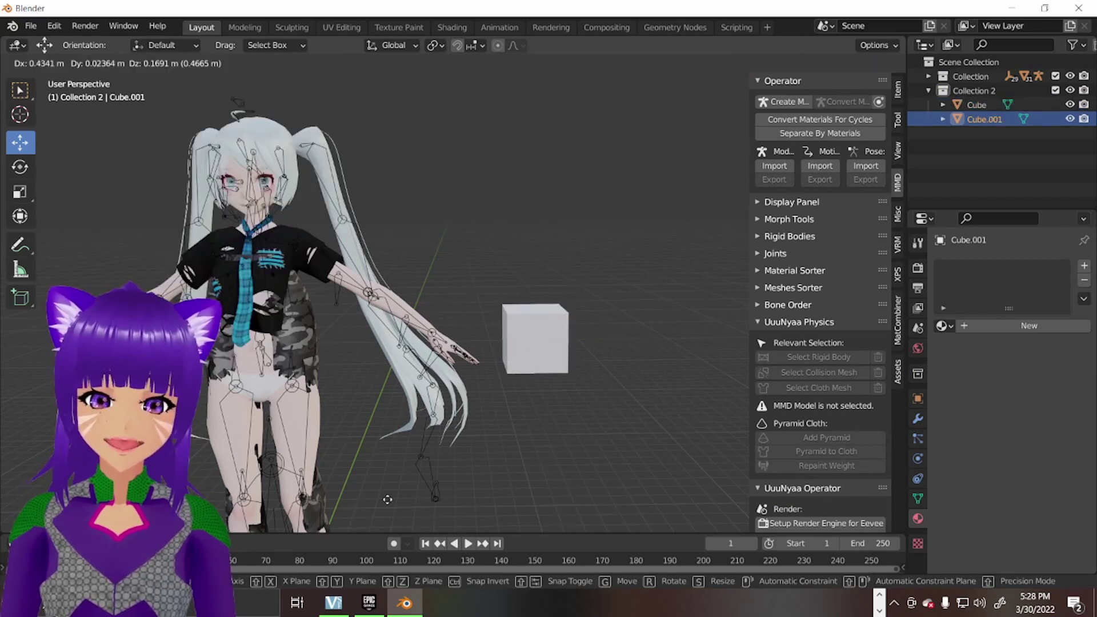
pyautogui.click(678, 189)
pyautogui.moveTo(677, 189); pyautogui.dragTo(635, 274, button='middle')
pyautogui.click(635, 276)
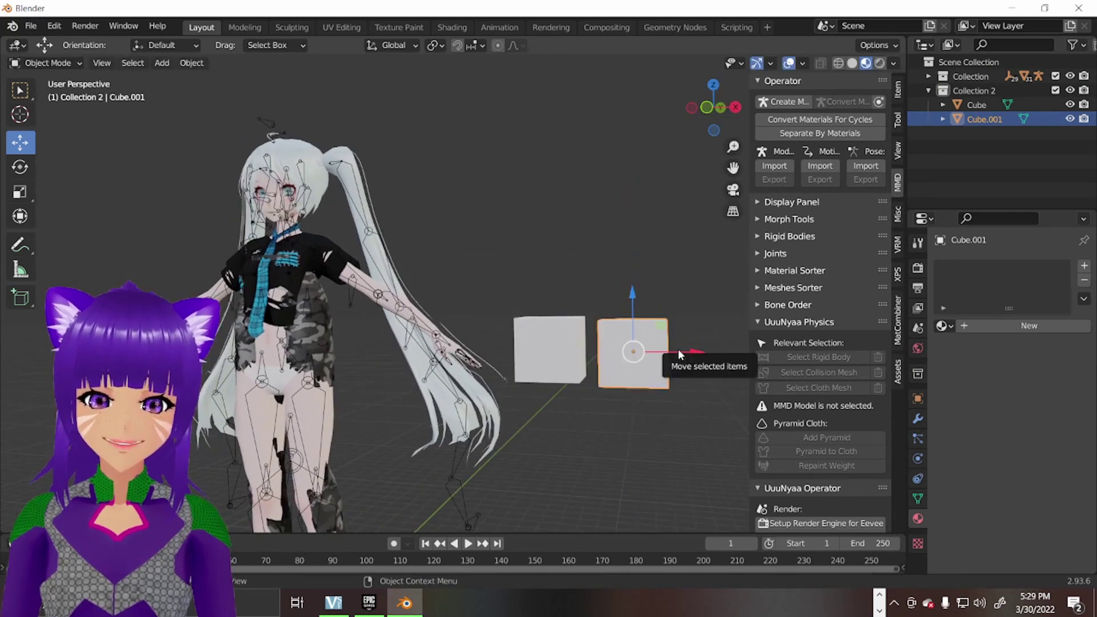
pyautogui.moveTo(677, 349); pyautogui.dragTo(665, 346)
pyautogui.moveTo(623, 304); pyautogui.dragTo(622, 300)
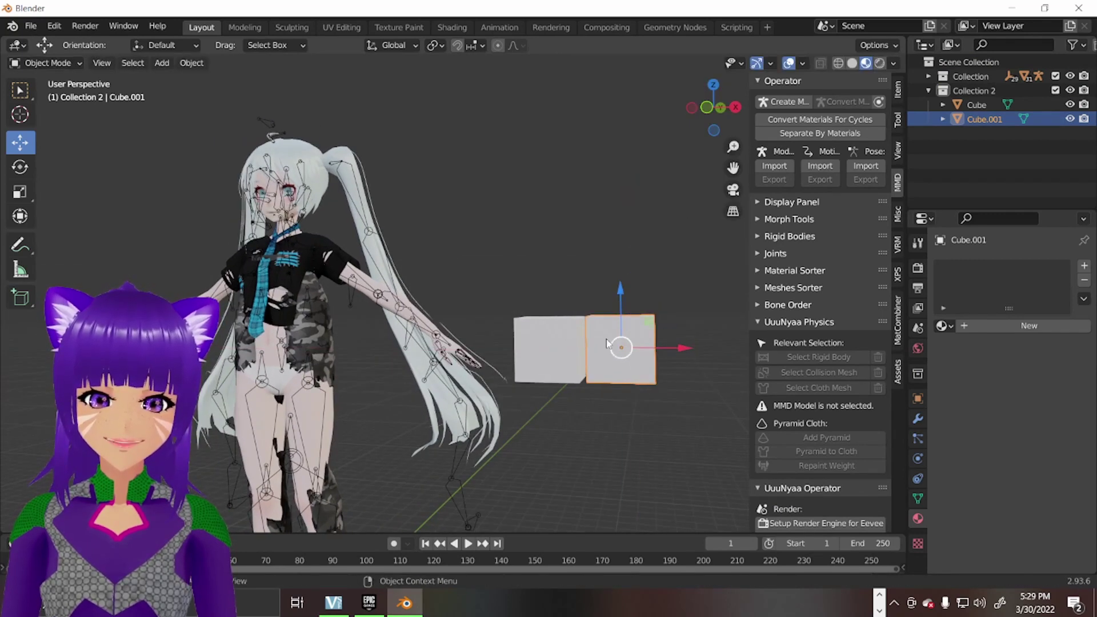
# Box-select both cubes and join them into one object with Ctrl+J.
pyautogui.click(552, 335)
pyautogui.hotkey('alt', 'a')
pyautogui.scroll(3, 679, 412)
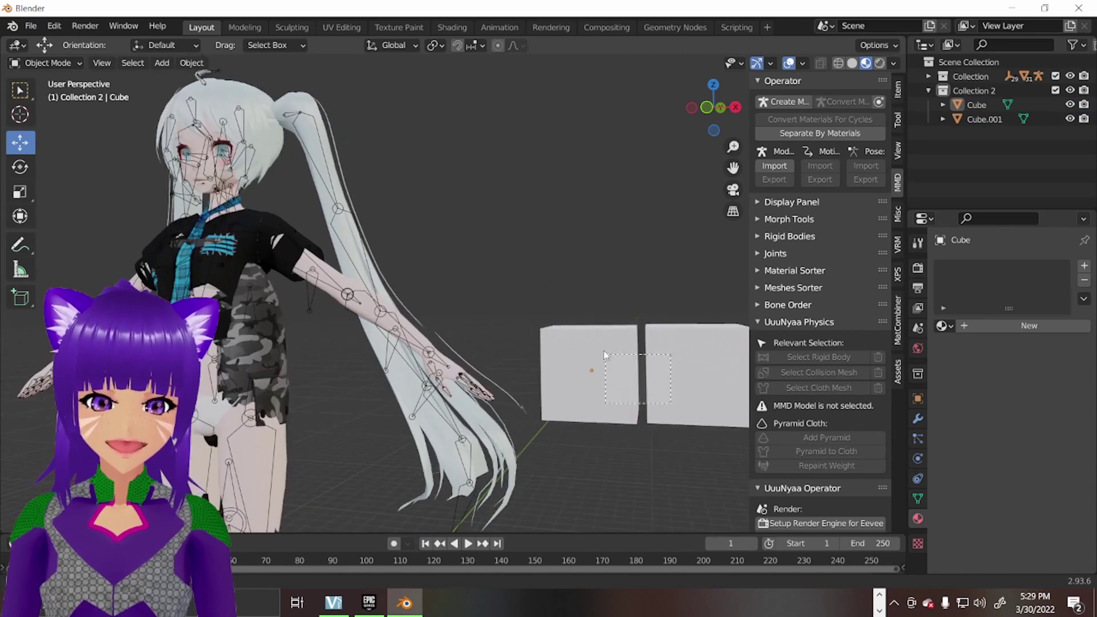
pyautogui.moveTo(603, 351); pyautogui.dragTo(604, 352)
pyautogui.scroll(-2, 604, 400)
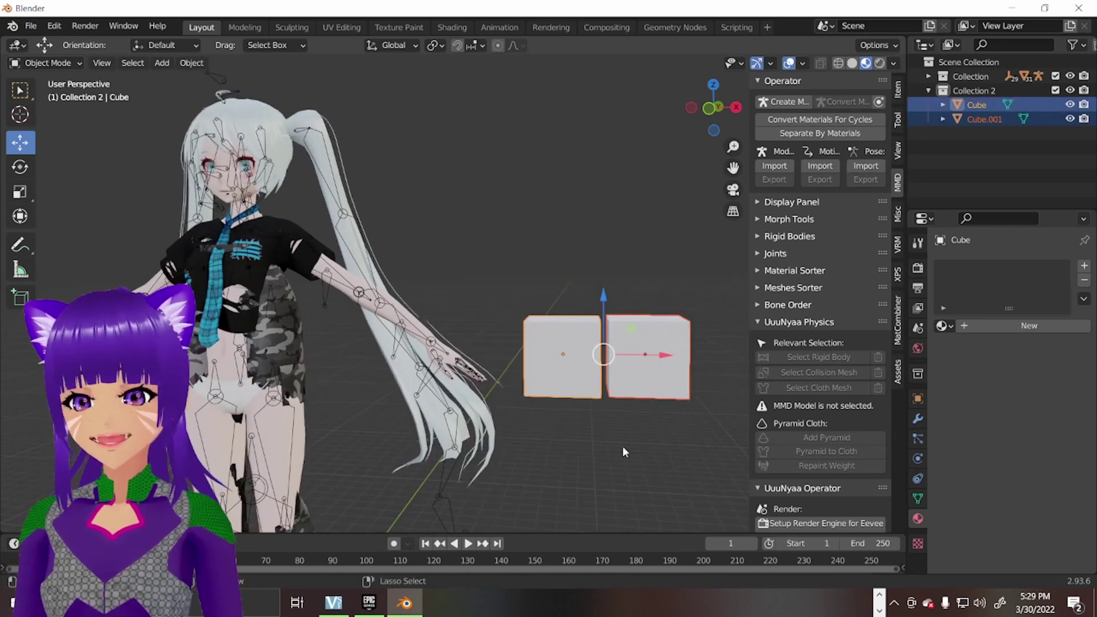
pyautogui.hotkey('ctrl', 'j')
# Move the joined cubes along X and then freely, and delete them.
pyautogui.press('g')
pyautogui.press('x')
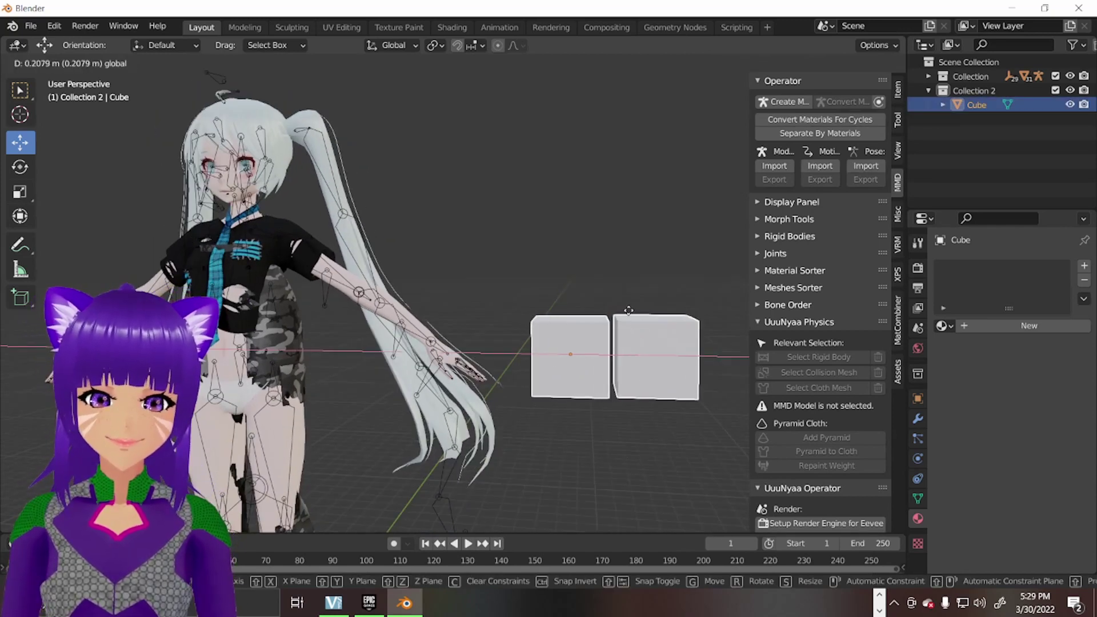
pyautogui.click(664, 311)
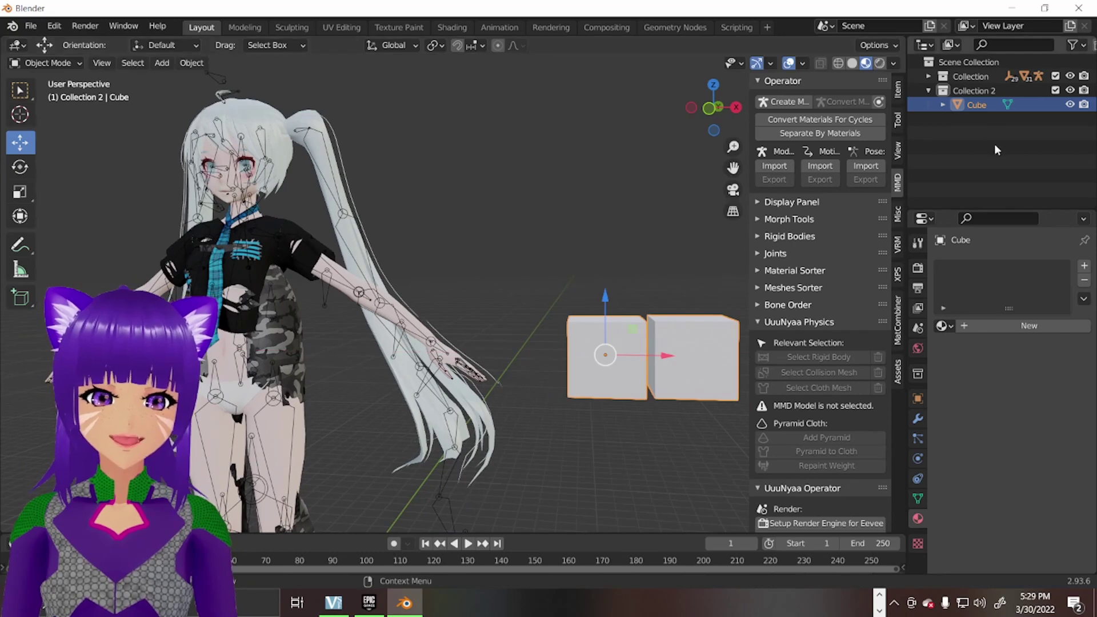
pyautogui.click(942, 105)
pyautogui.press('g')
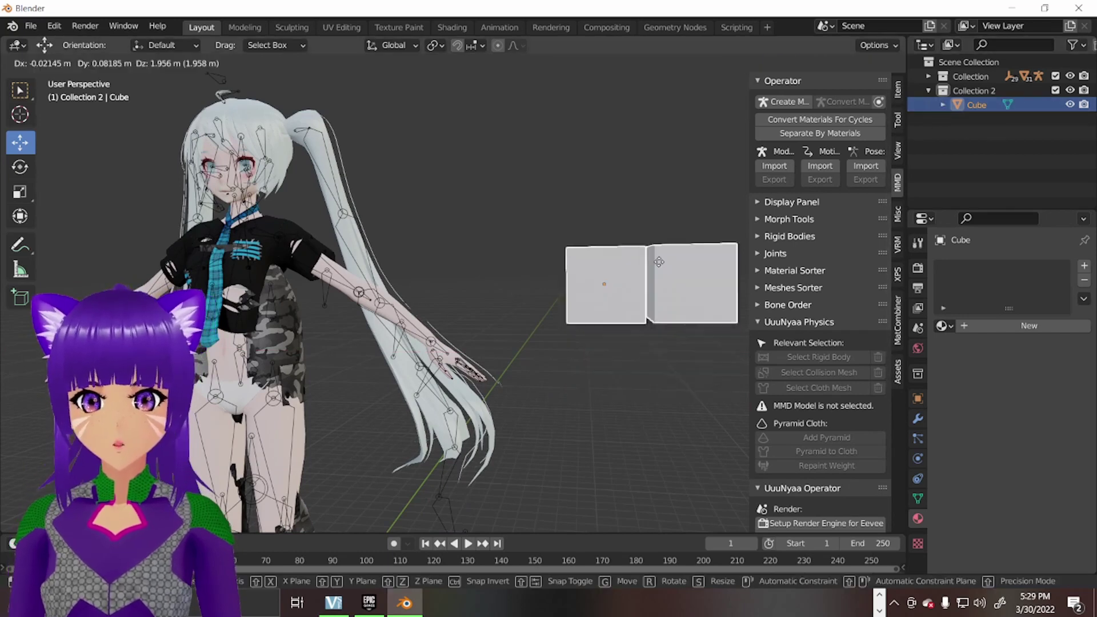
pyautogui.click(659, 262)
pyautogui.press('Delete')
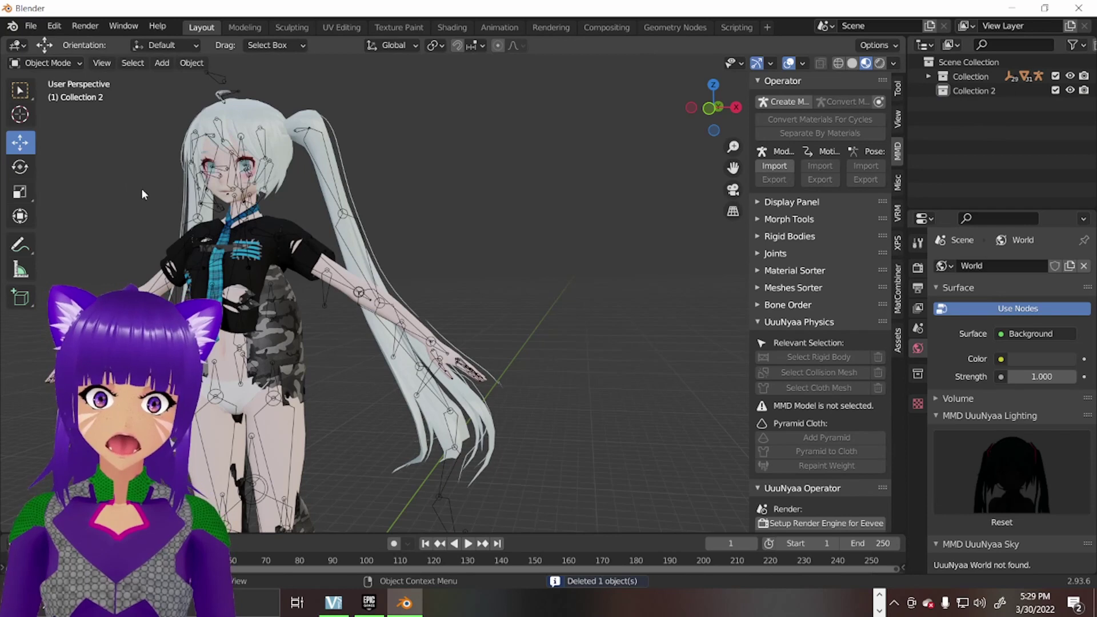
pyautogui.scroll(3, 614, 176)
pyautogui.scroll(-4, 352, 294)
pyautogui.scroll(4, 351, 293)
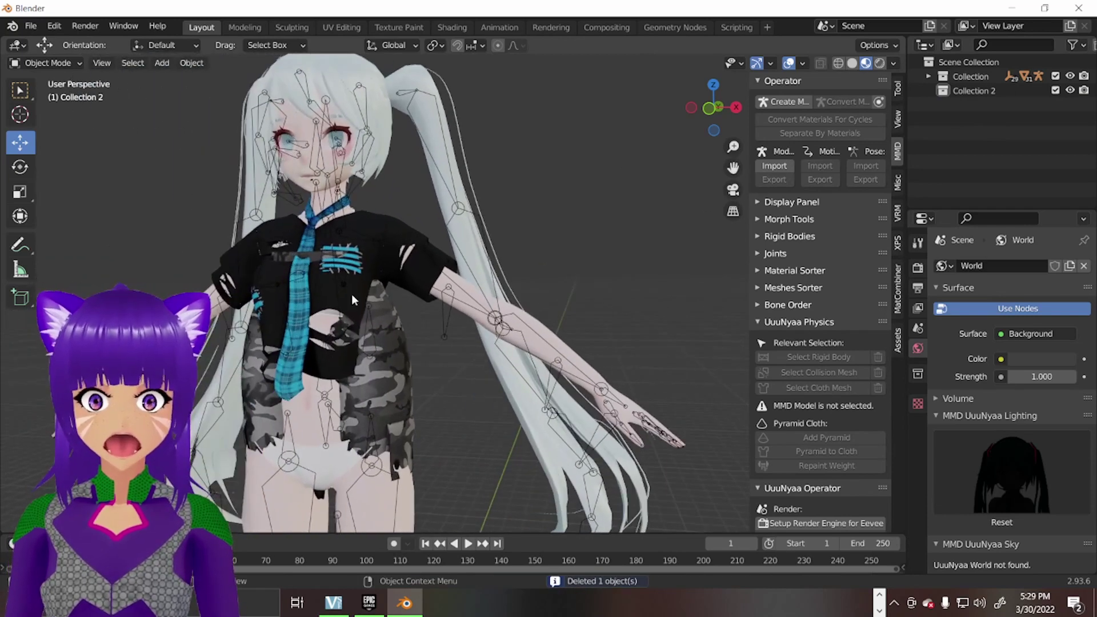
pyautogui.scroll(-2, 299, 300)
pyautogui.moveTo(299, 301); pyautogui.dragTo(462, 197, button='middle')
pyautogui.scroll(2, 359, 219)
pyautogui.moveTo(360, 220); pyautogui.dragTo(412, 297, button='middle')
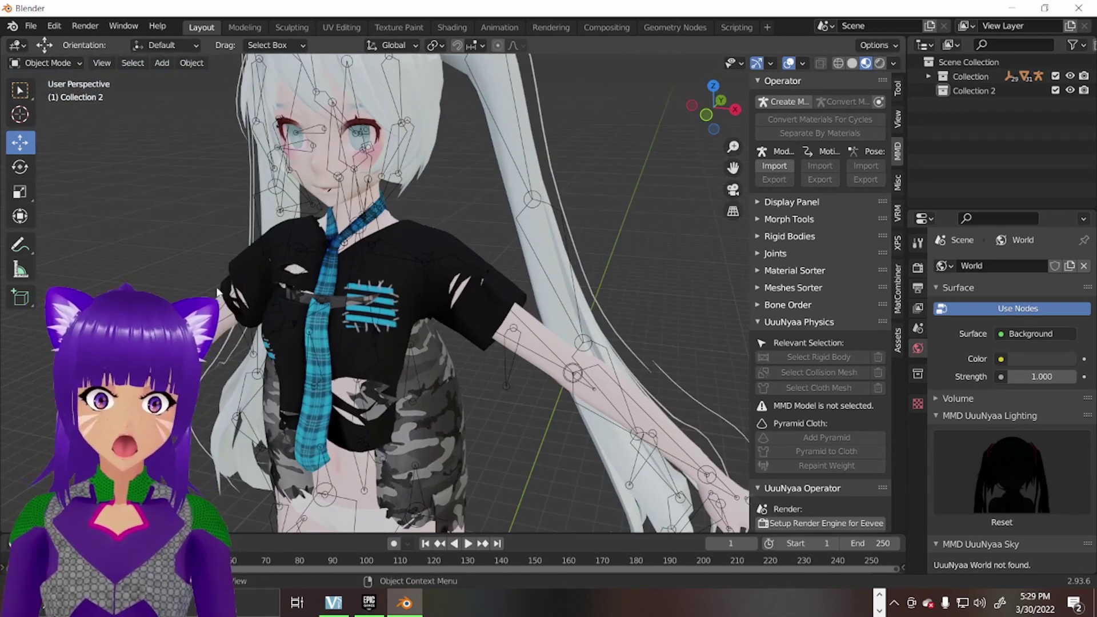
pyautogui.moveTo(318, 318); pyautogui.dragTo(471, 344, button='middle')
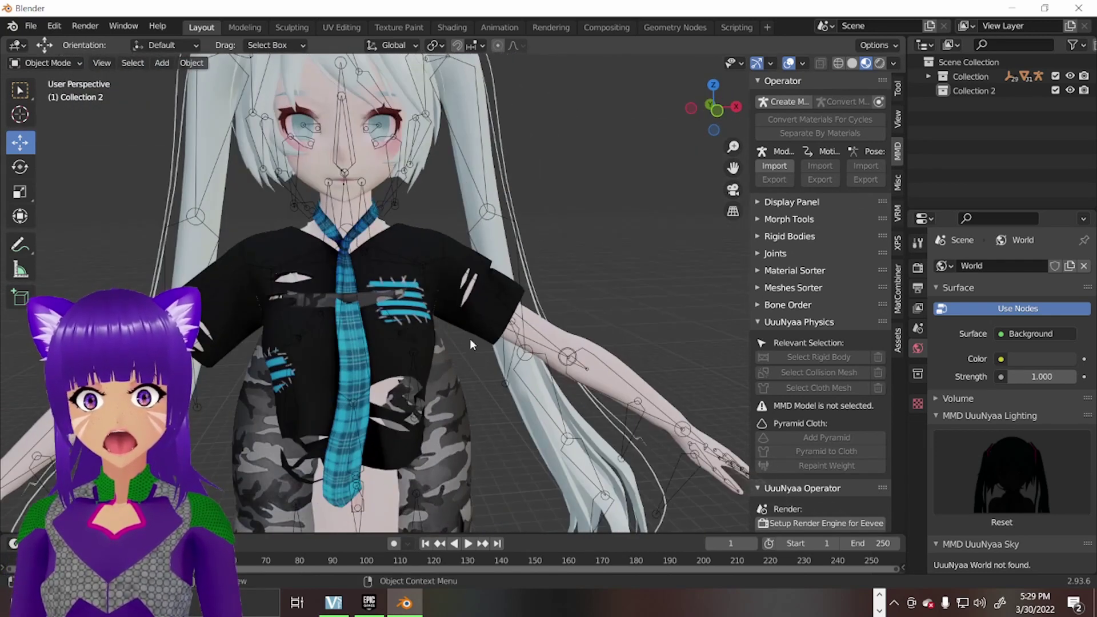
pyautogui.moveTo(550, 266); pyautogui.dragTo(361, 342, button='middle')
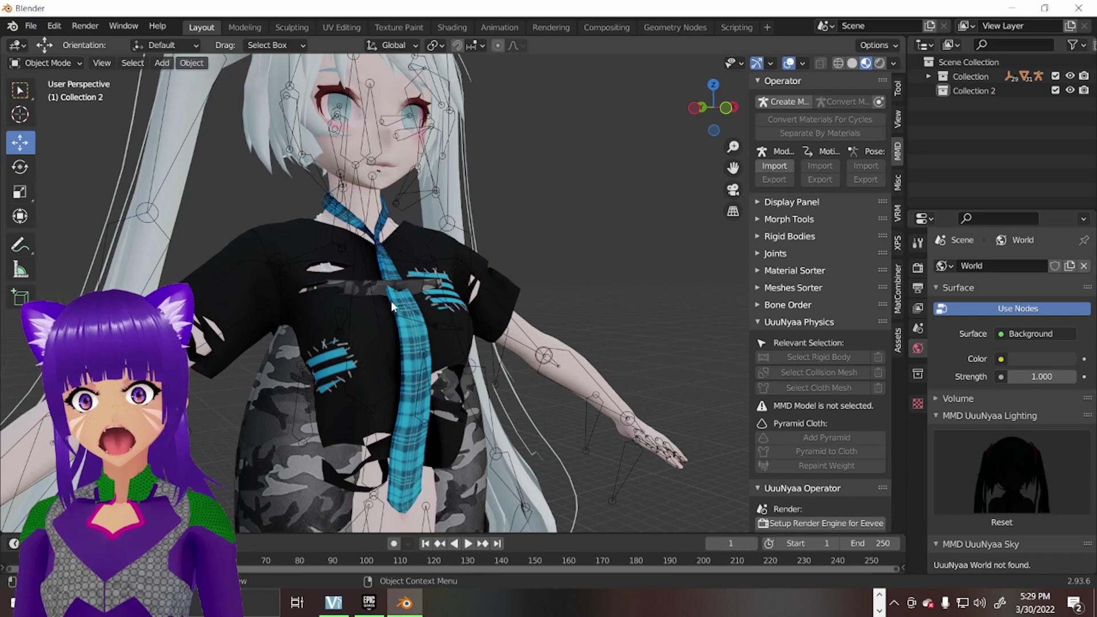
pyautogui.moveTo(391, 301); pyautogui.dragTo(542, 223, button='middle')
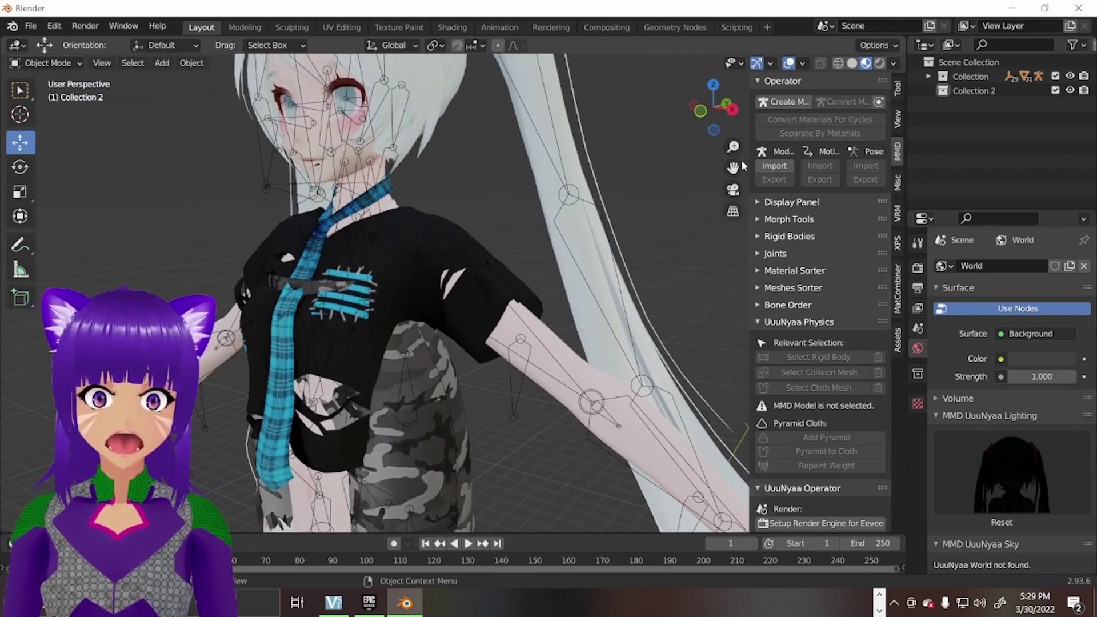
pyautogui.moveTo(733, 166); pyautogui.dragTo(424, 64)
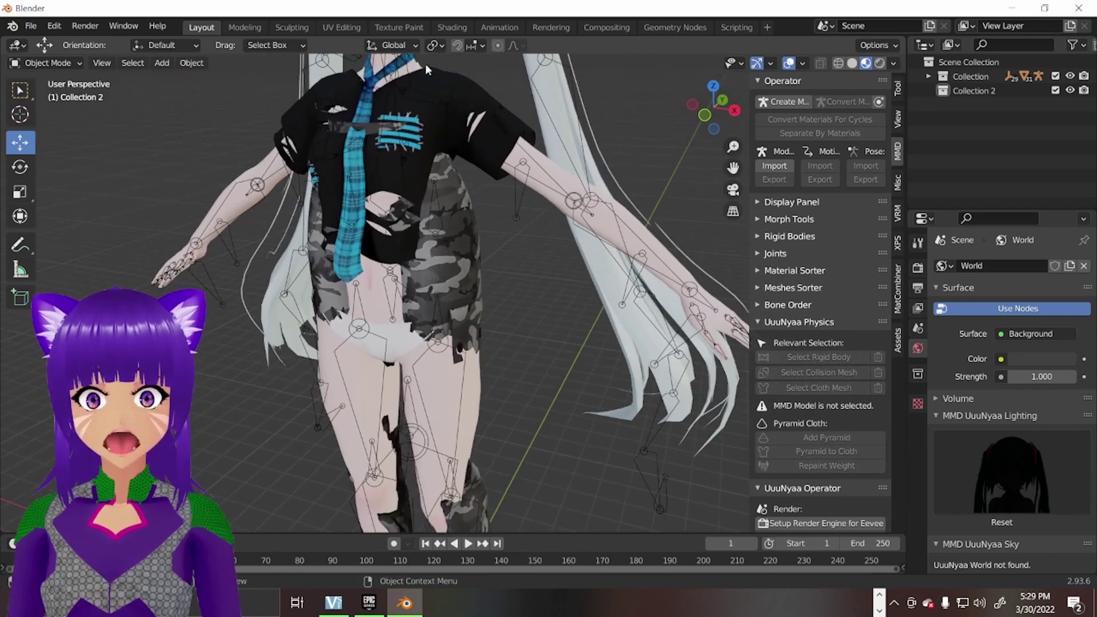
pyautogui.moveTo(425, 63); pyautogui.dragTo(516, 296, button='middle')
pyautogui.scroll(4, 516, 296)
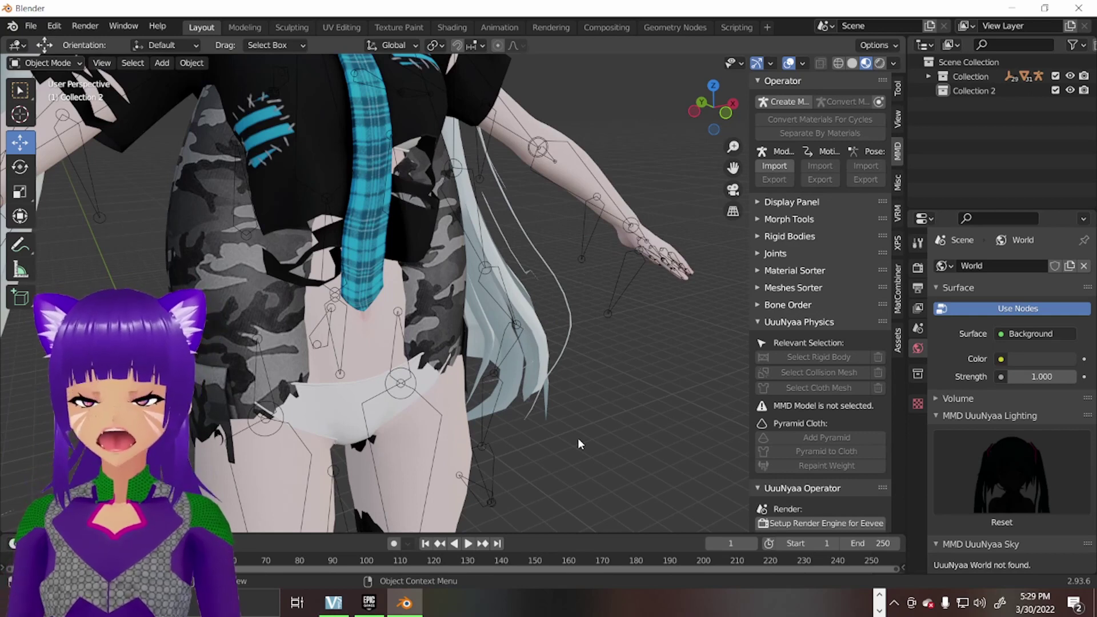
pyautogui.moveTo(579, 444); pyautogui.dragTo(388, 411, button='middle')
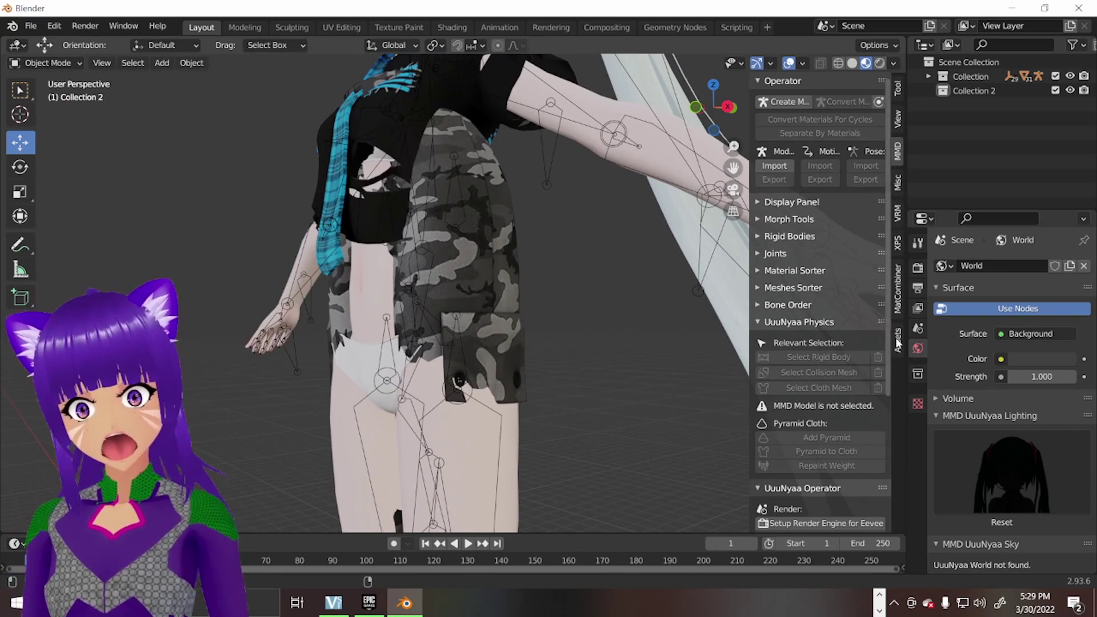
# Save the file as Tutorial.blend.
pyautogui.click(32, 26)
pyautogui.click(65, 119)
pyautogui.write('Tutorial')
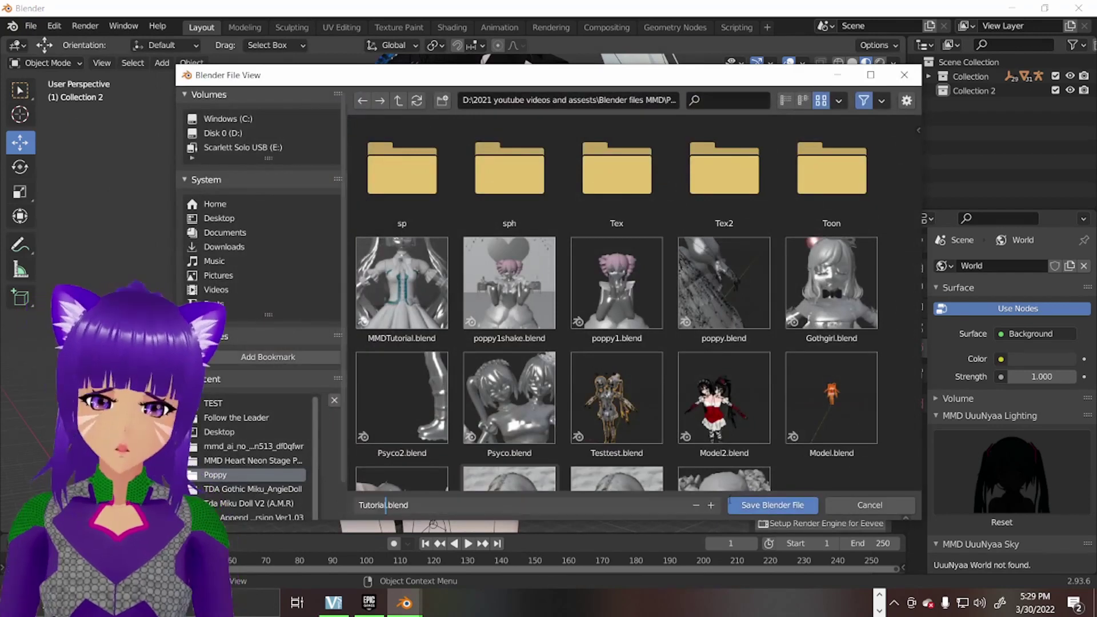
pyautogui.press('Return')
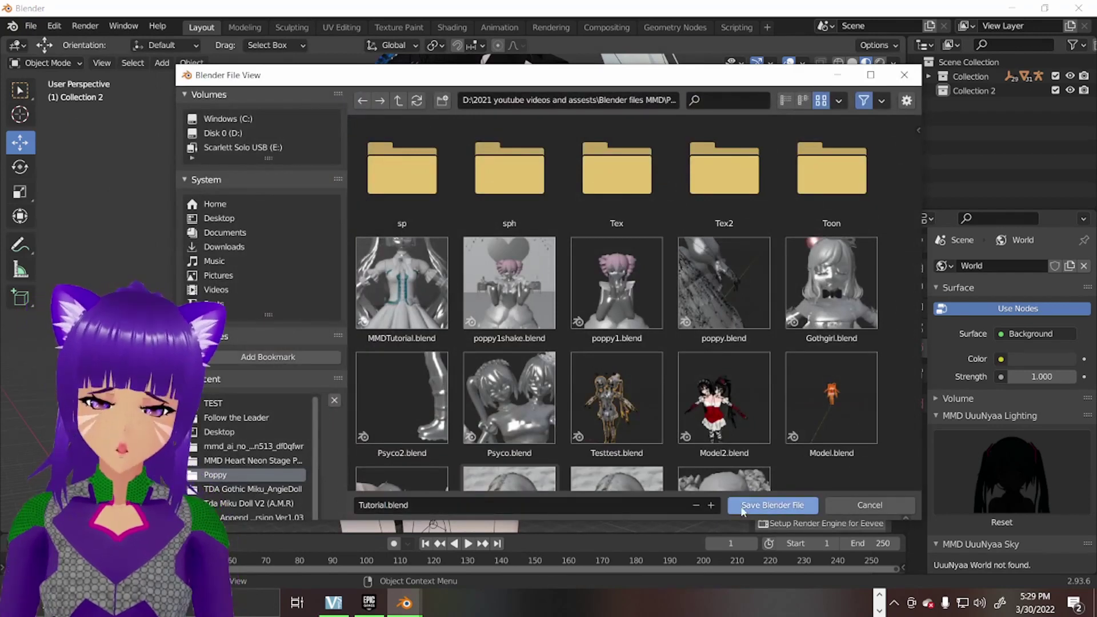
pyautogui.click(799, 502)
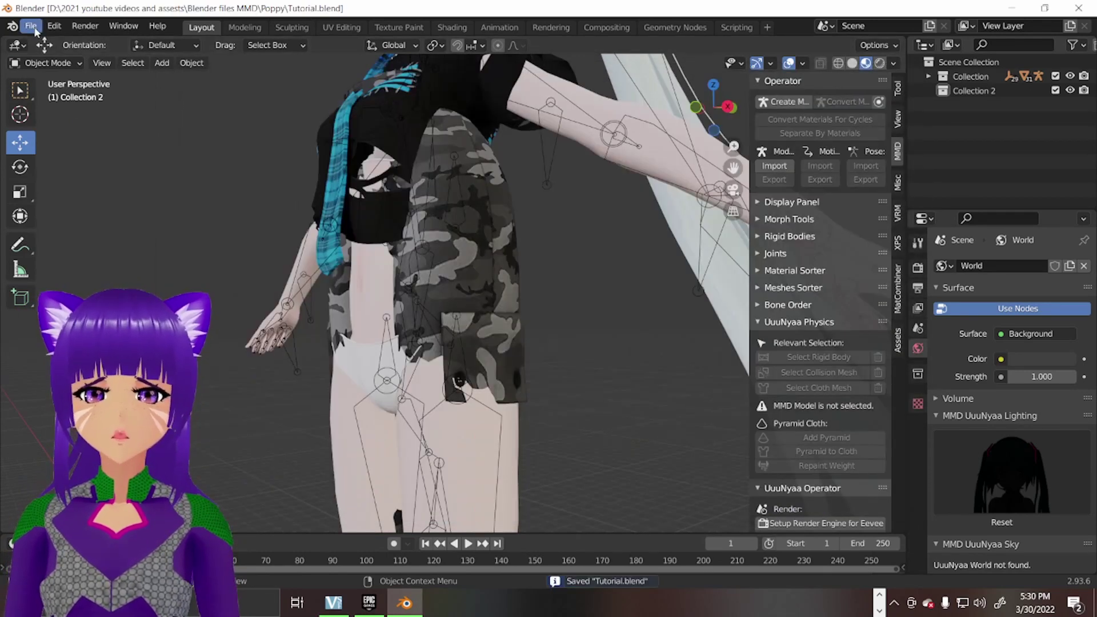
# In Preferences > Add-ons, search 'cat' and enable the Cats Blender Plugin.
pyautogui.click(55, 26)
pyautogui.click(107, 228)
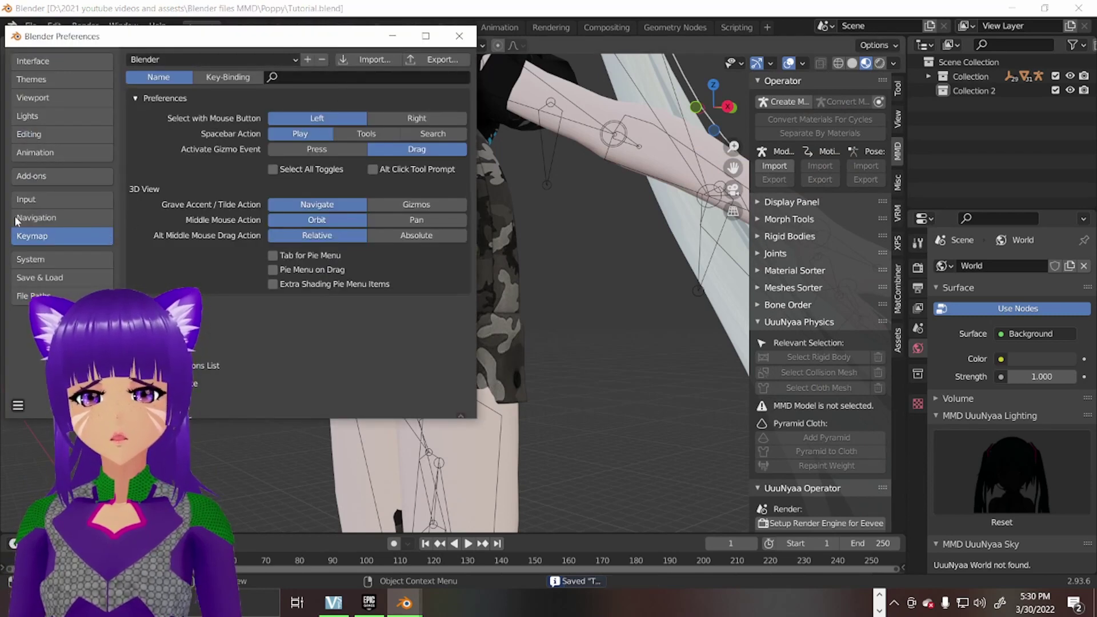
pyautogui.click(47, 176)
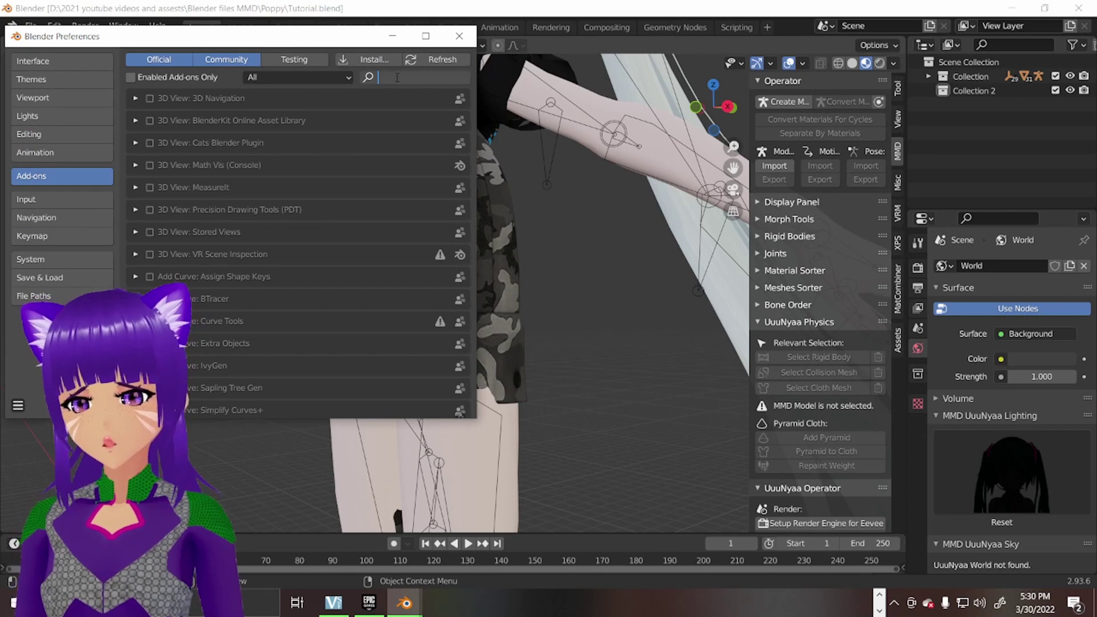
pyautogui.write('cat')
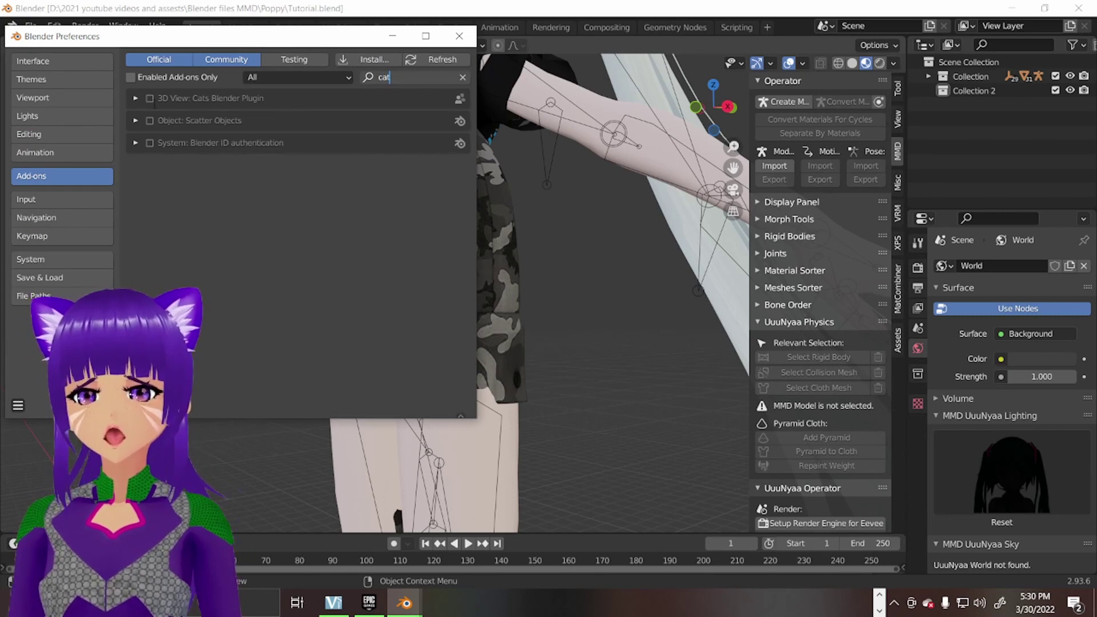
pyautogui.press('Return')
pyautogui.click(149, 99)
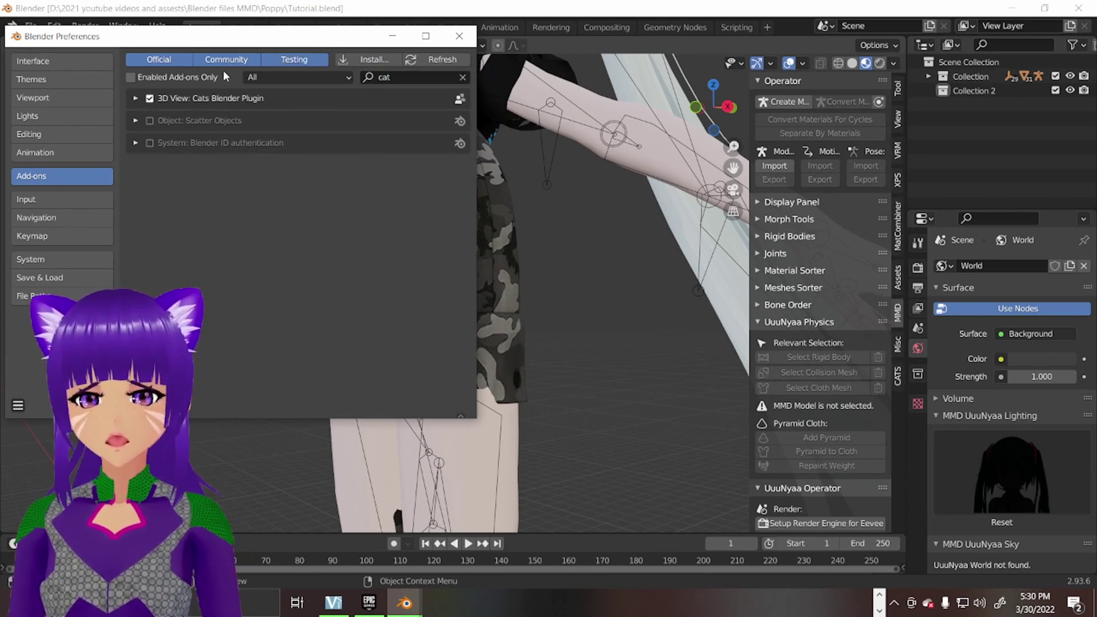
pyautogui.click(391, 36)
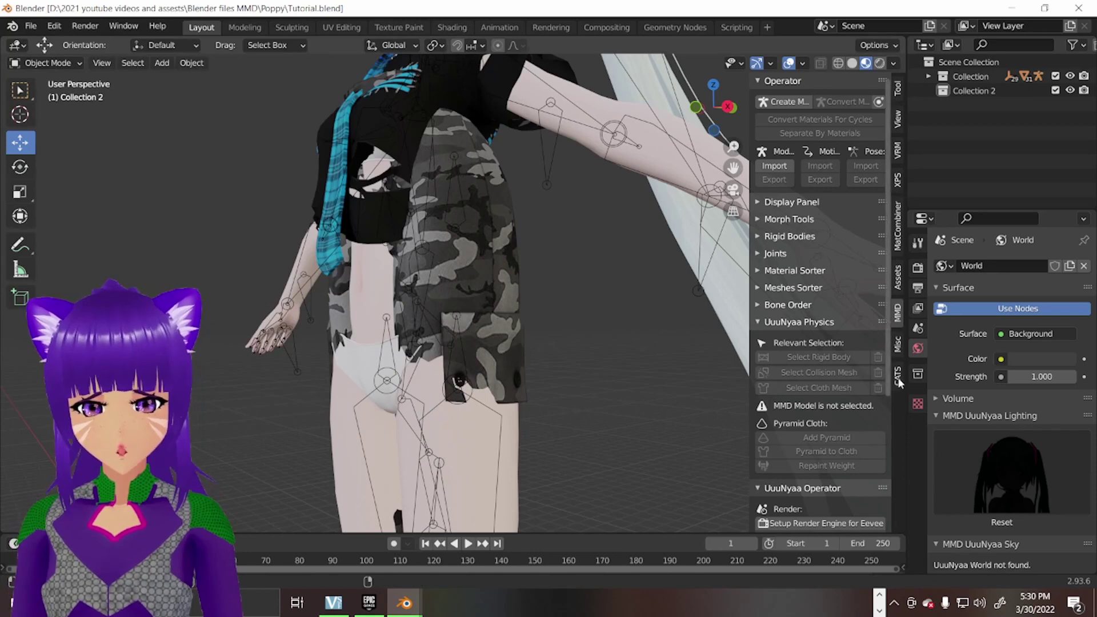
# Show the CATS panel in the sidebar and orbit to face the model.
pyautogui.click(898, 377)
pyautogui.scroll(-3, 561, 376)
pyautogui.scroll(2, 576, 230)
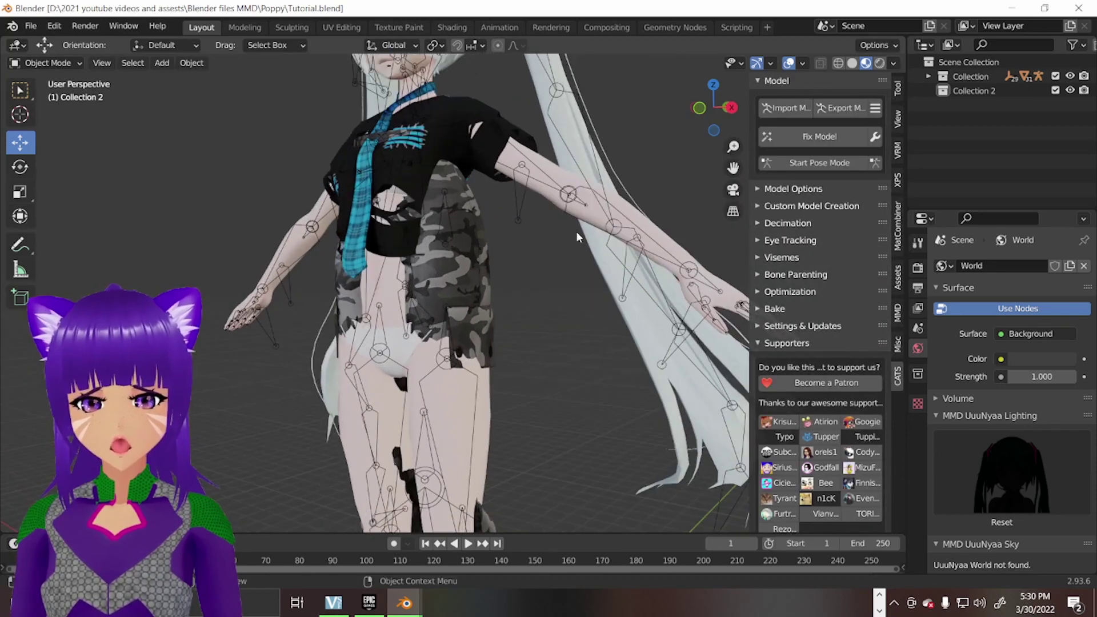
pyautogui.moveTo(576, 231); pyautogui.dragTo(435, 228, button='middle')
pyautogui.scroll(3, 436, 228)
pyautogui.scroll(-3, 464, 317)
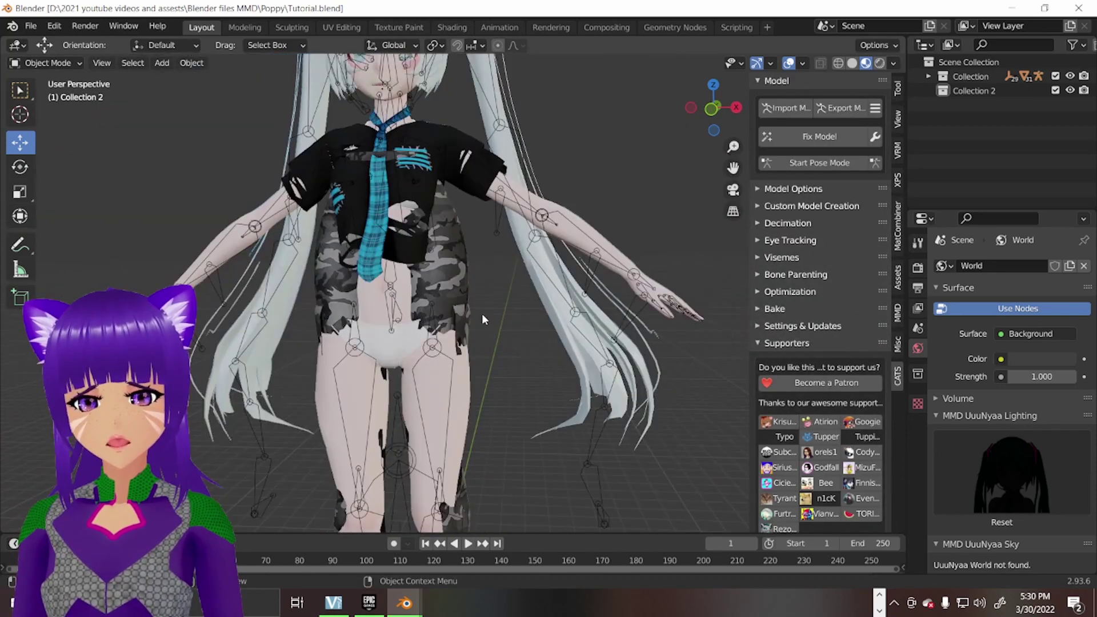
# Untick the Cats Blender Plugin in Preferences, close it, and select the character mesh.
pyautogui.click(58, 27)
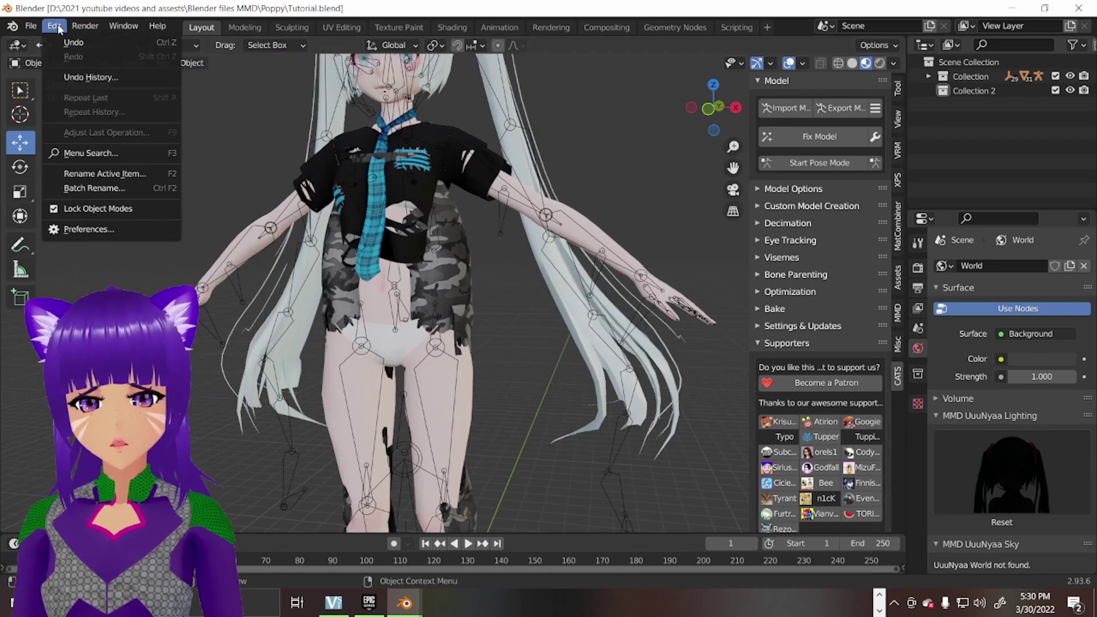
pyautogui.click(106, 228)
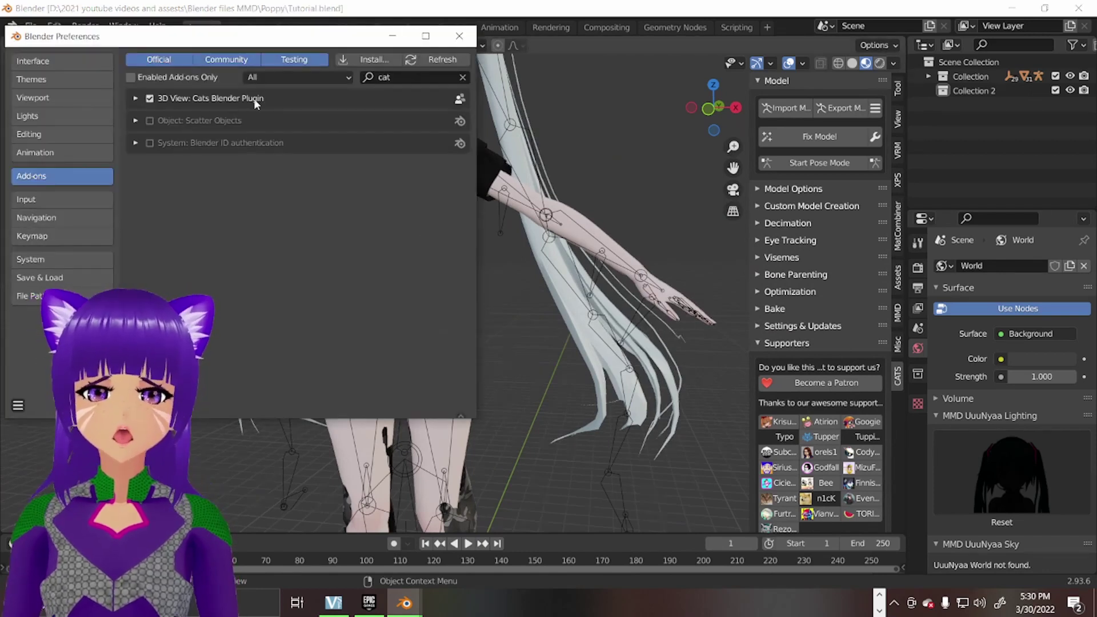
pyautogui.click(150, 98)
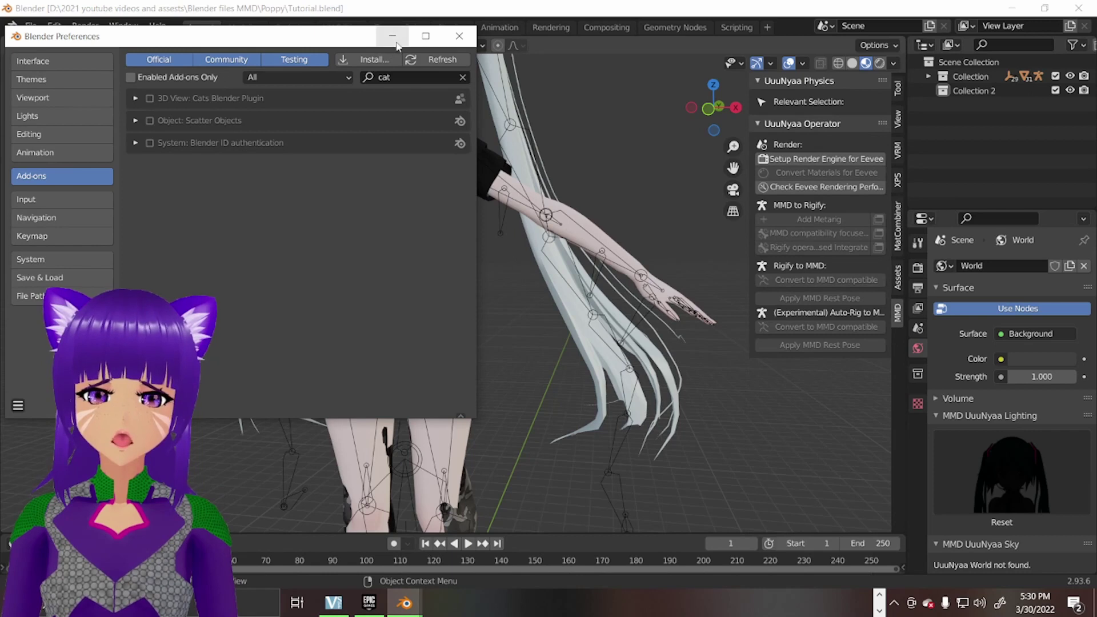
pyautogui.click(459, 36)
pyautogui.scroll(-3, 475, 148)
pyautogui.scroll(3, 490, 244)
pyautogui.scroll(-1, 490, 245)
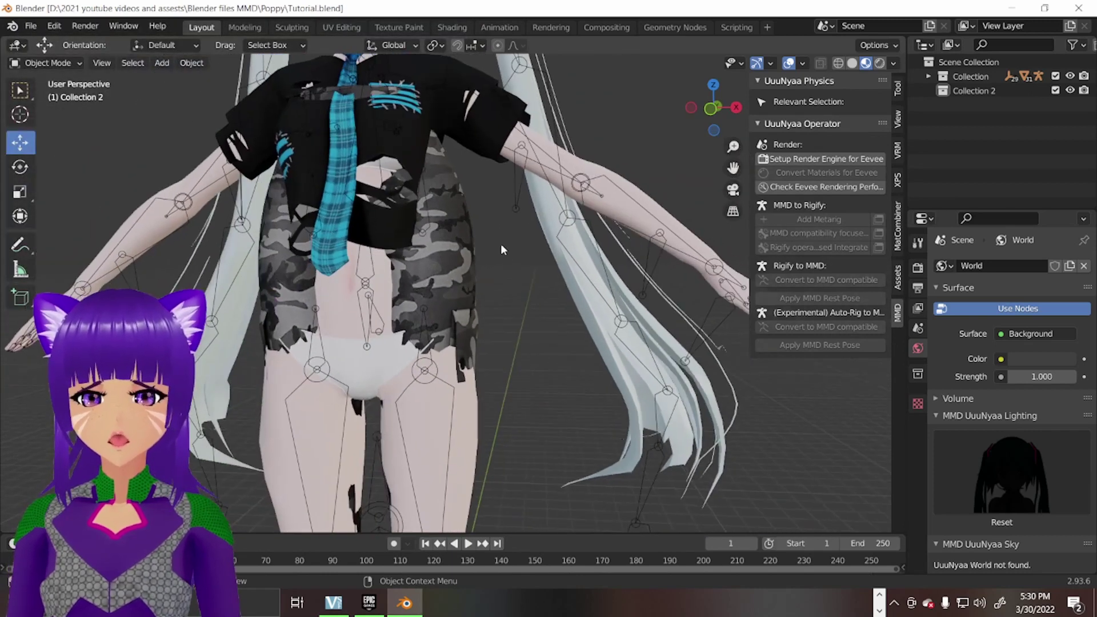
pyautogui.click(465, 214)
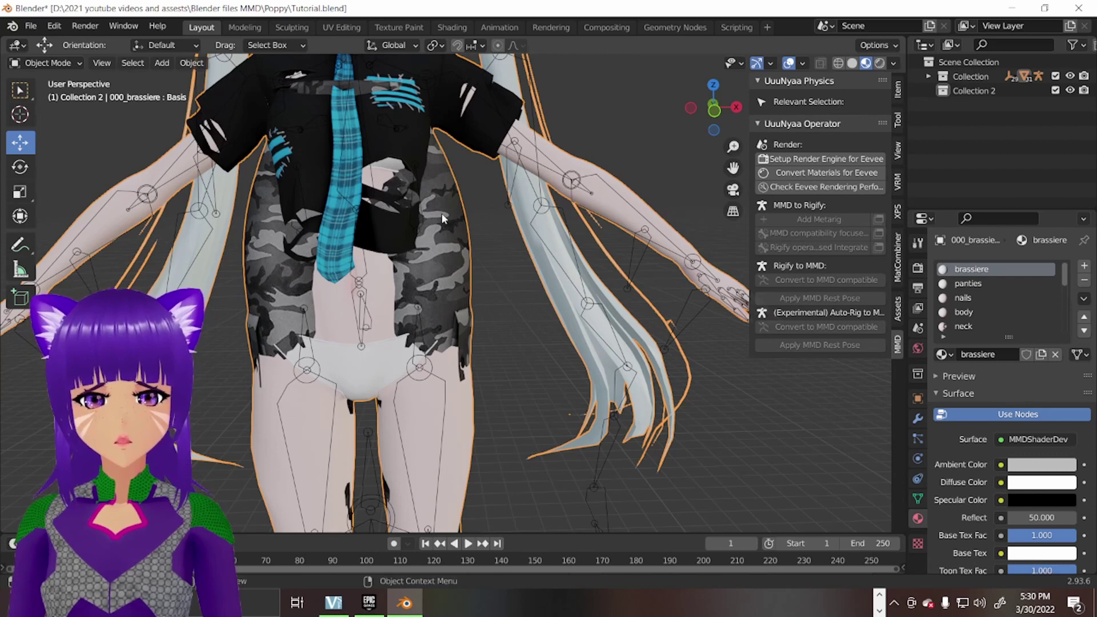
pyautogui.scroll(-4, 441, 218)
pyautogui.moveTo(489, 349); pyautogui.dragTo(729, 299, button='middle')
pyautogui.scroll(1, 731, 303)
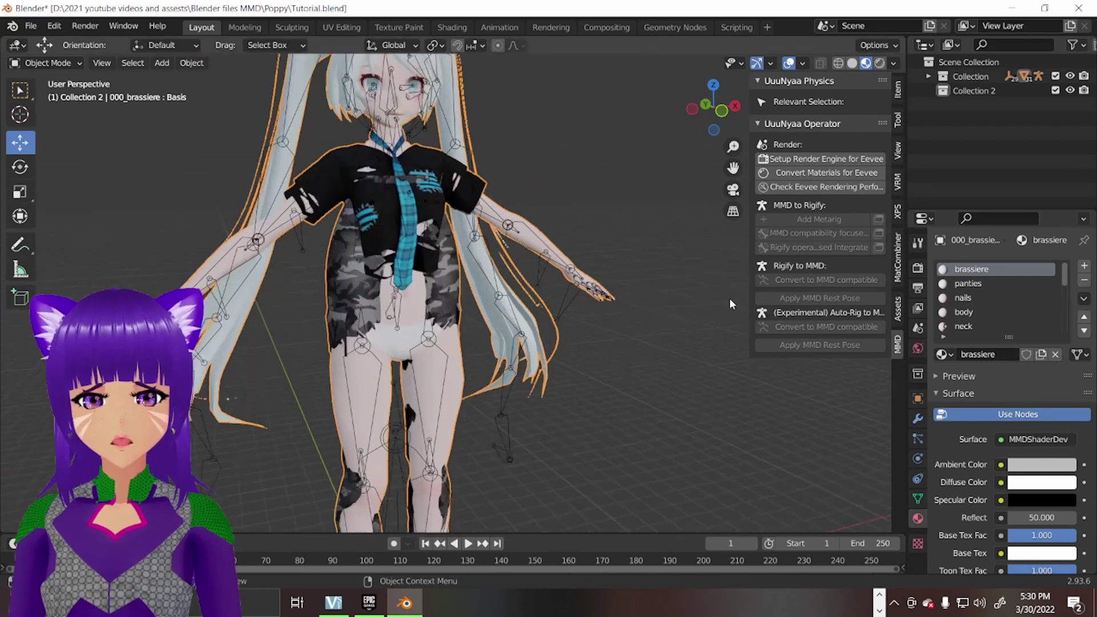
pyautogui.scroll(3, 399, 293)
pyautogui.moveTo(399, 294); pyautogui.dragTo(120, 150, button='middle')
pyautogui.scroll(-3, 120, 149)
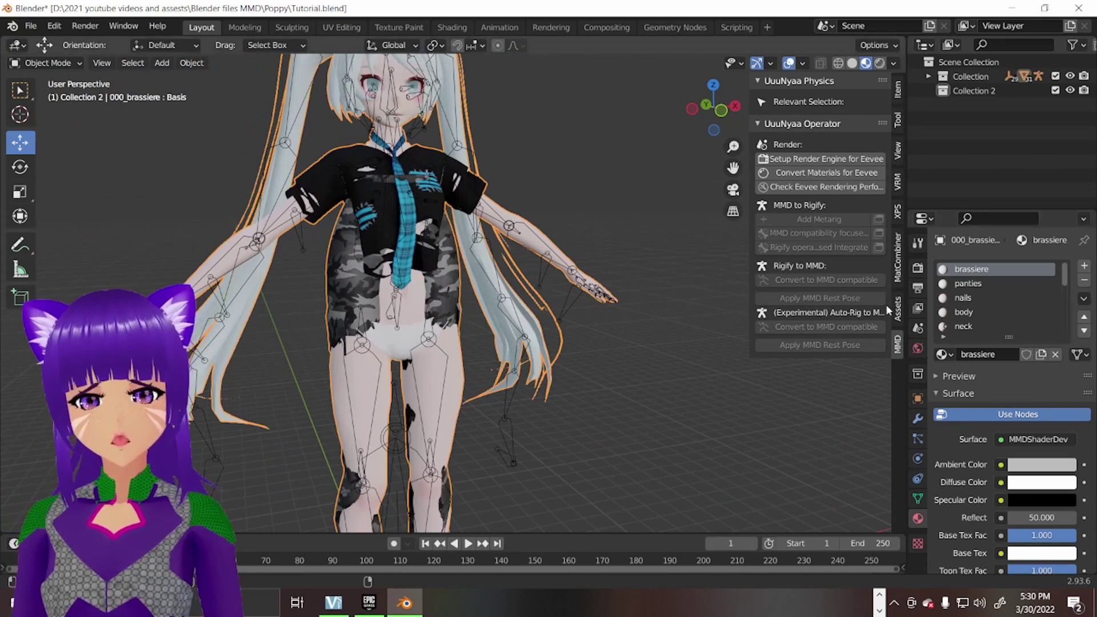
# Start opening a file with Ctrl+O, then cancel the file browser.
pyautogui.hotkey('ctrl', 'o')
pyautogui.press('Return')
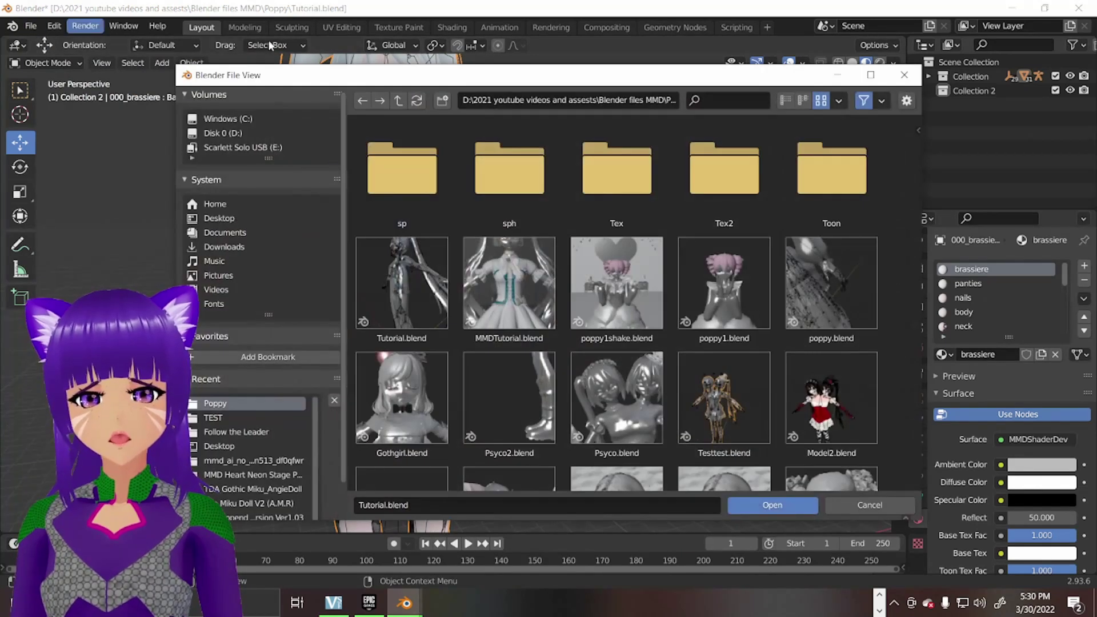
pyautogui.press('Return')
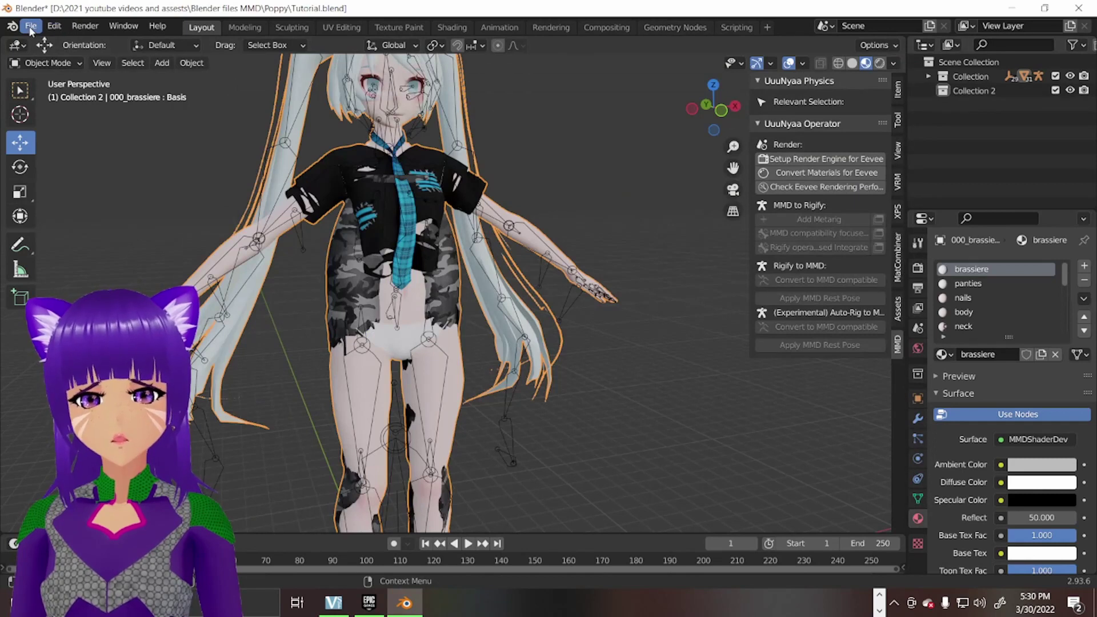
pyautogui.click(31, 26)
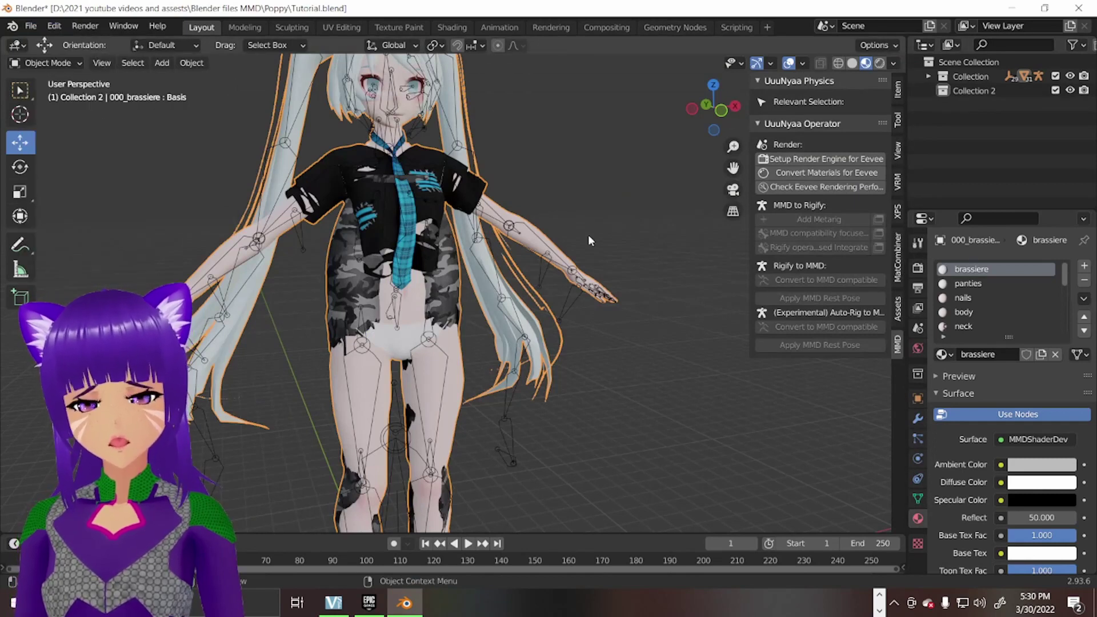
pyautogui.scroll(3, 605, 287)
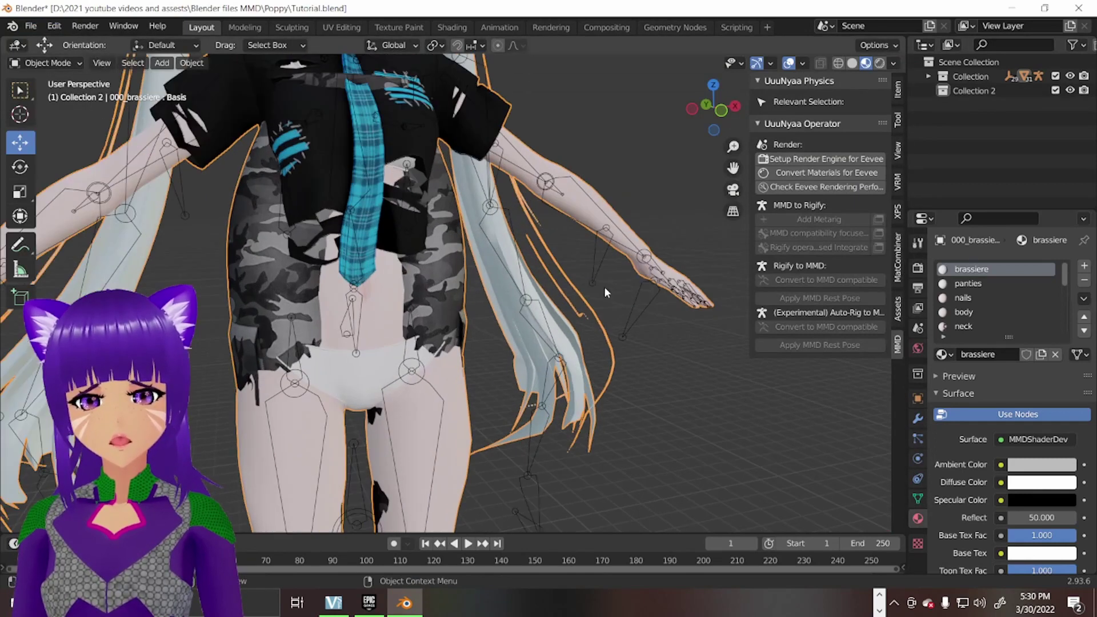
pyautogui.scroll(-1, 604, 286)
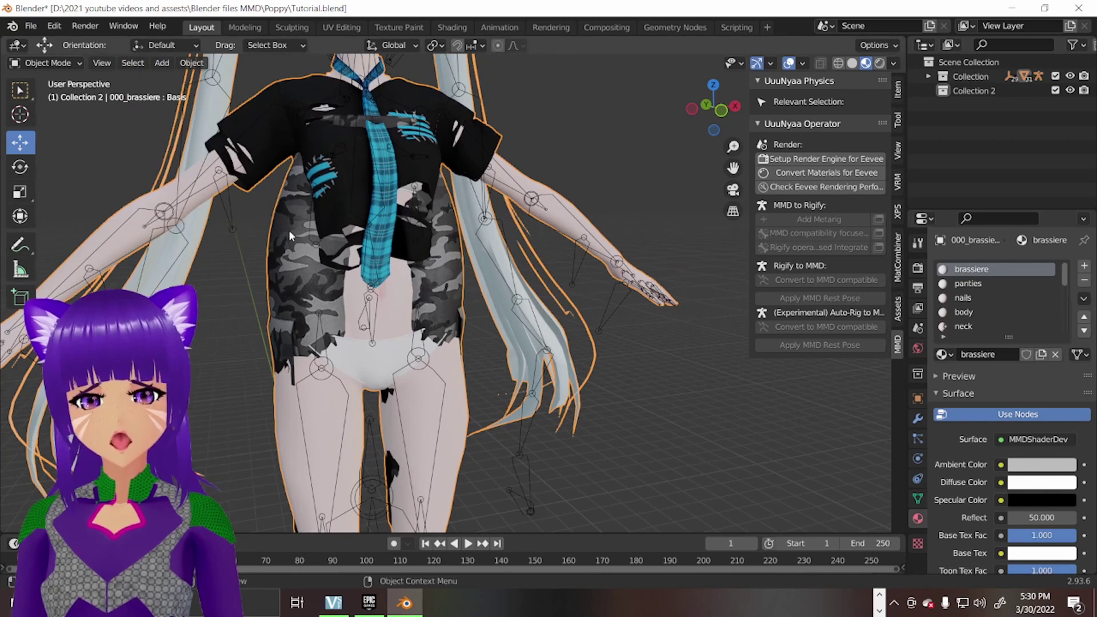
# Reopen Tutorial.blend from Open Recent, discarding the unsaved changes.
pyautogui.click(30, 26)
pyautogui.moveTo(46, 71)
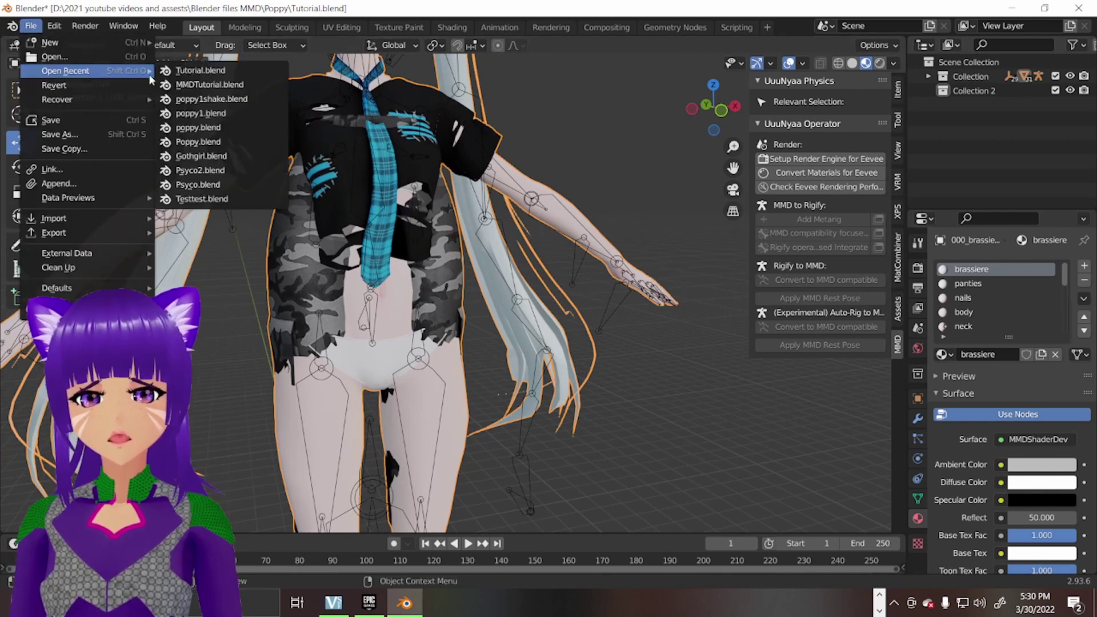
pyautogui.click(197, 71)
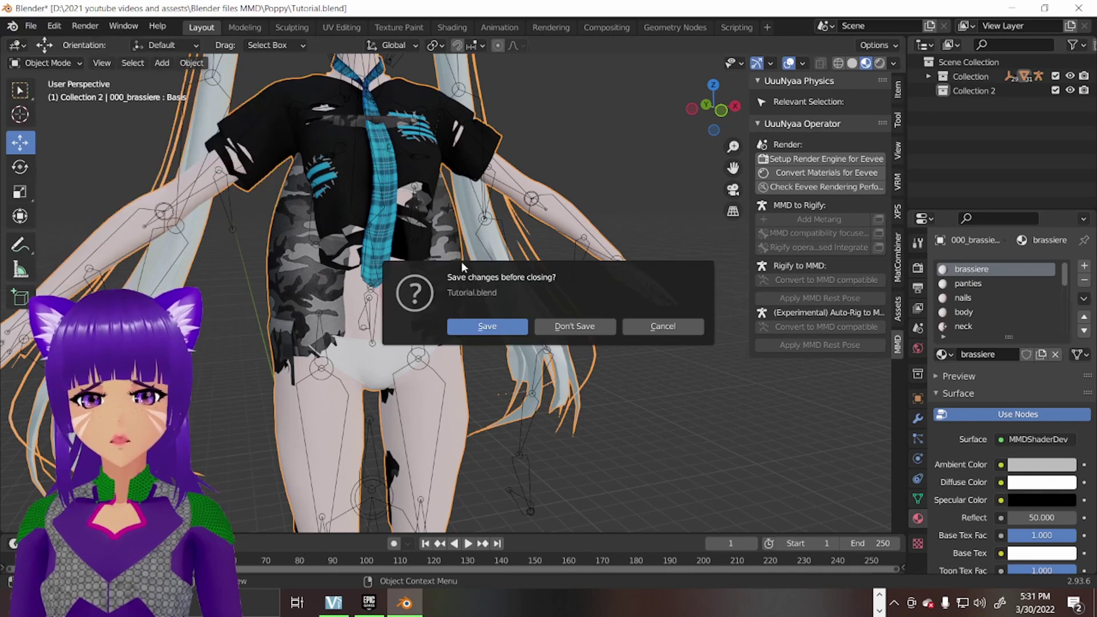
pyautogui.click(574, 326)
# Quit Blender without saving, relaunch it and open Tutorial.blend from the splash screen.
pyautogui.click(1078, 8)
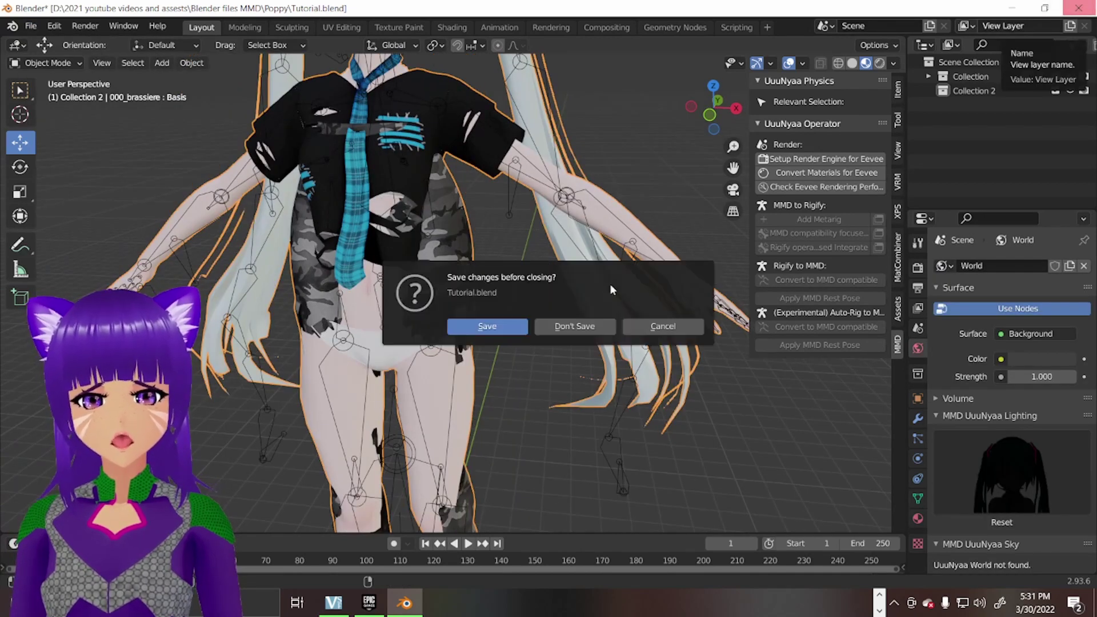
pyautogui.click(571, 326)
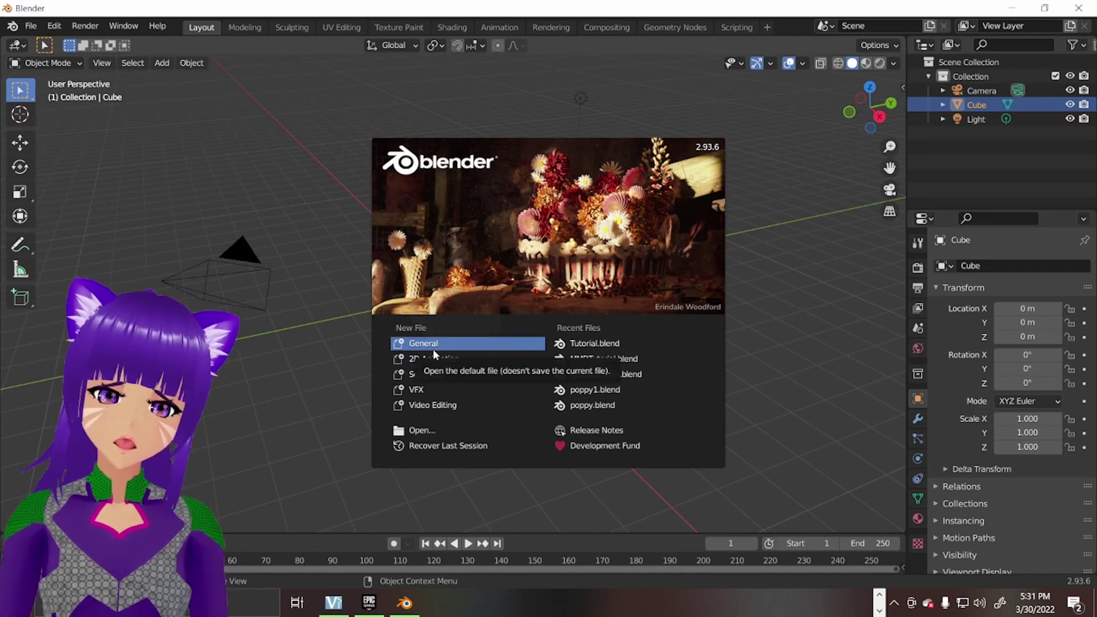
pyautogui.click(639, 341)
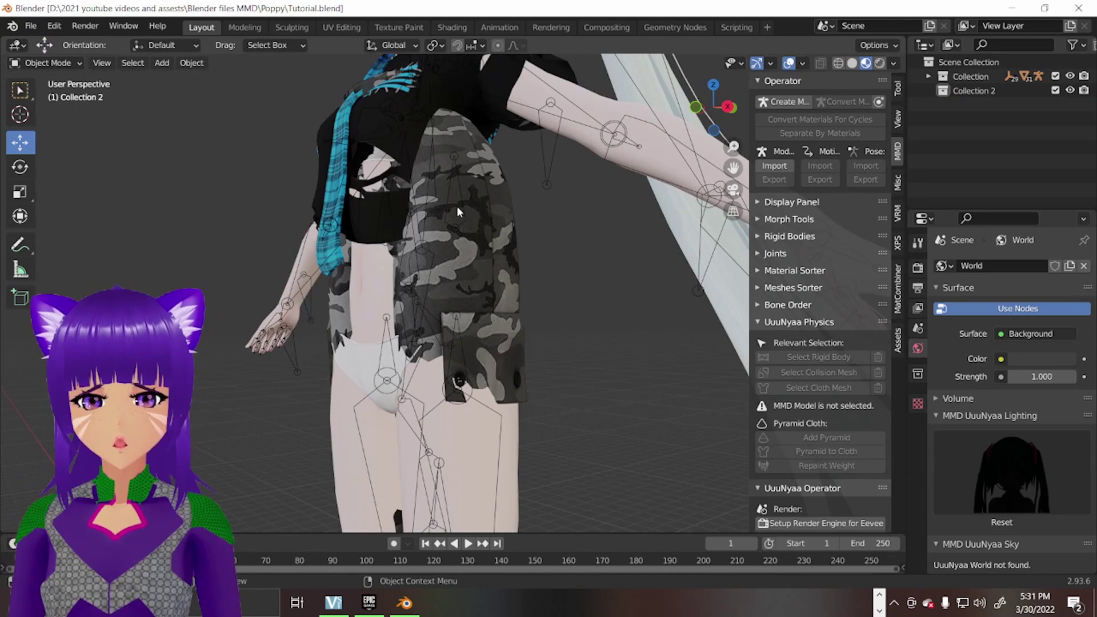
pyautogui.click(457, 209)
# Join the MMD model's meshes, then separate them again by material.
pyautogui.moveTo(457, 209); pyautogui.dragTo(478, 201, button='middle')
pyautogui.scroll(-5, 478, 201)
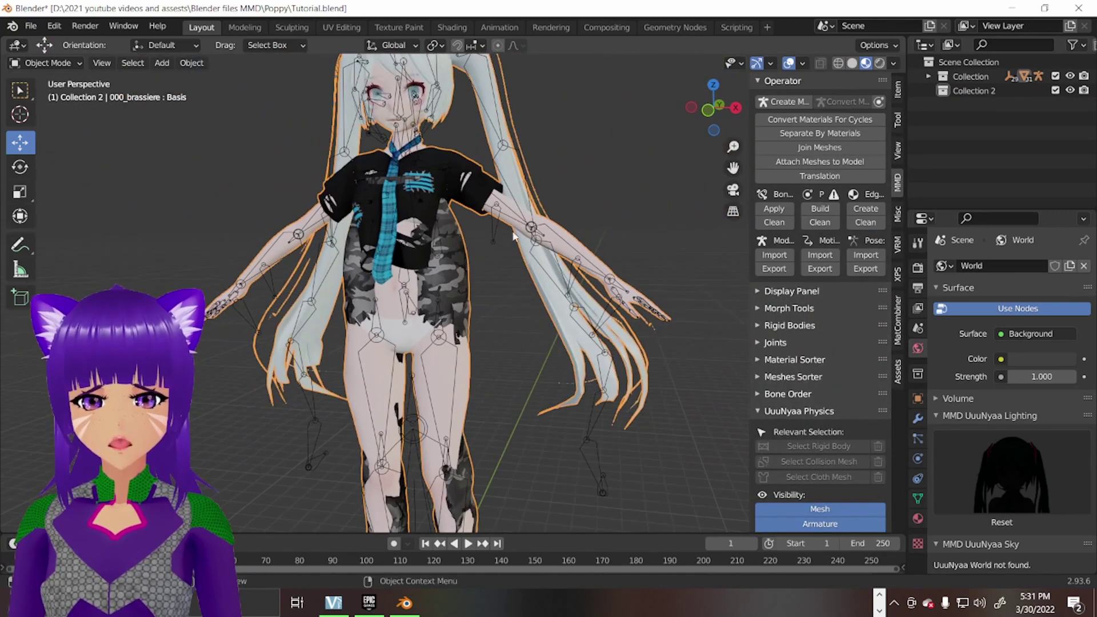
pyautogui.click(811, 151)
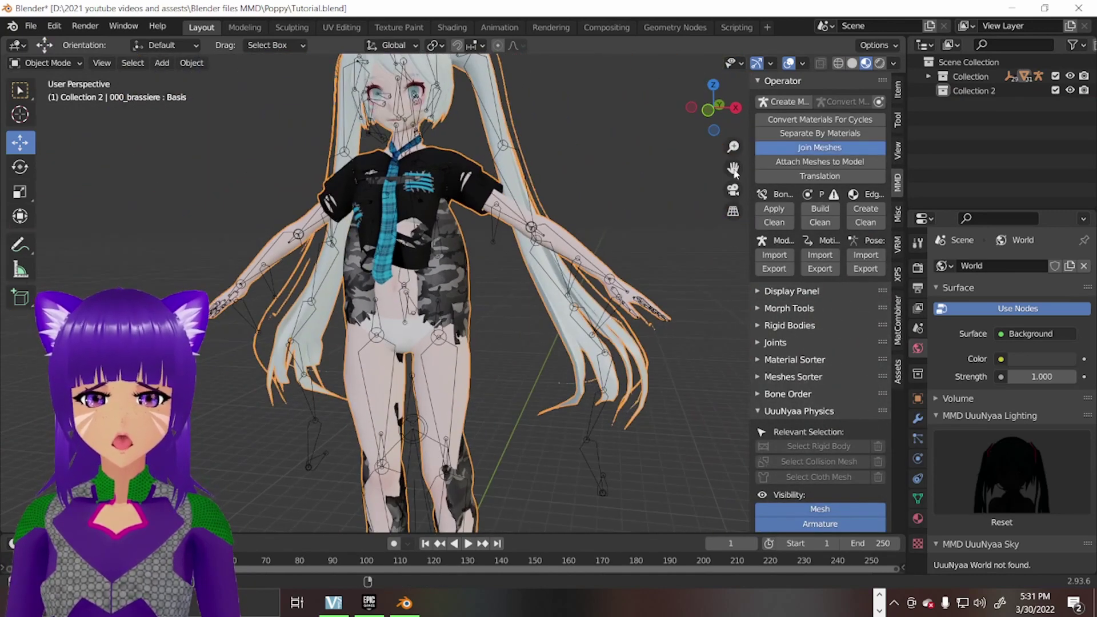
pyautogui.click(794, 136)
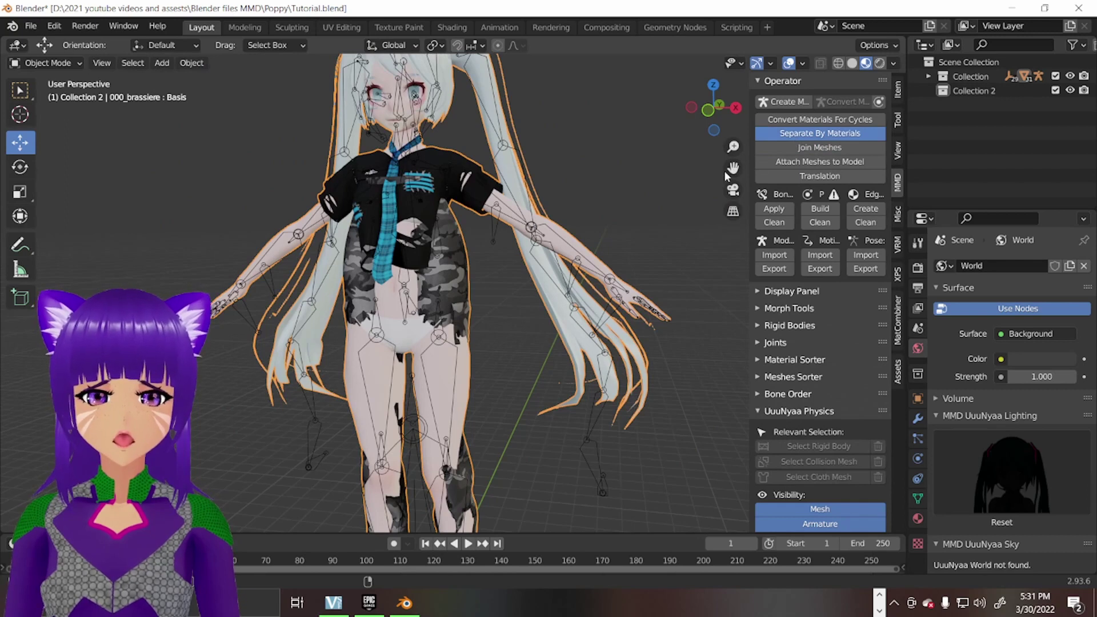
pyautogui.scroll(3, 488, 289)
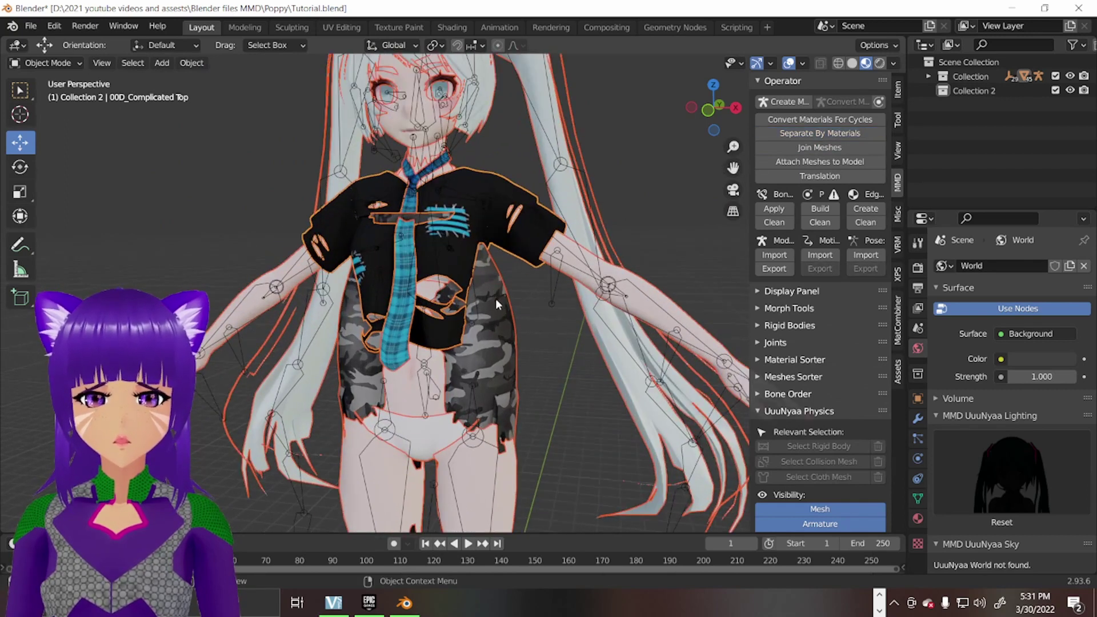
# Select the 00C_Mamie Cargo Pants and inspect their fit from the hips down to the legs.
pyautogui.click(495, 298)
pyautogui.scroll(4, 495, 298)
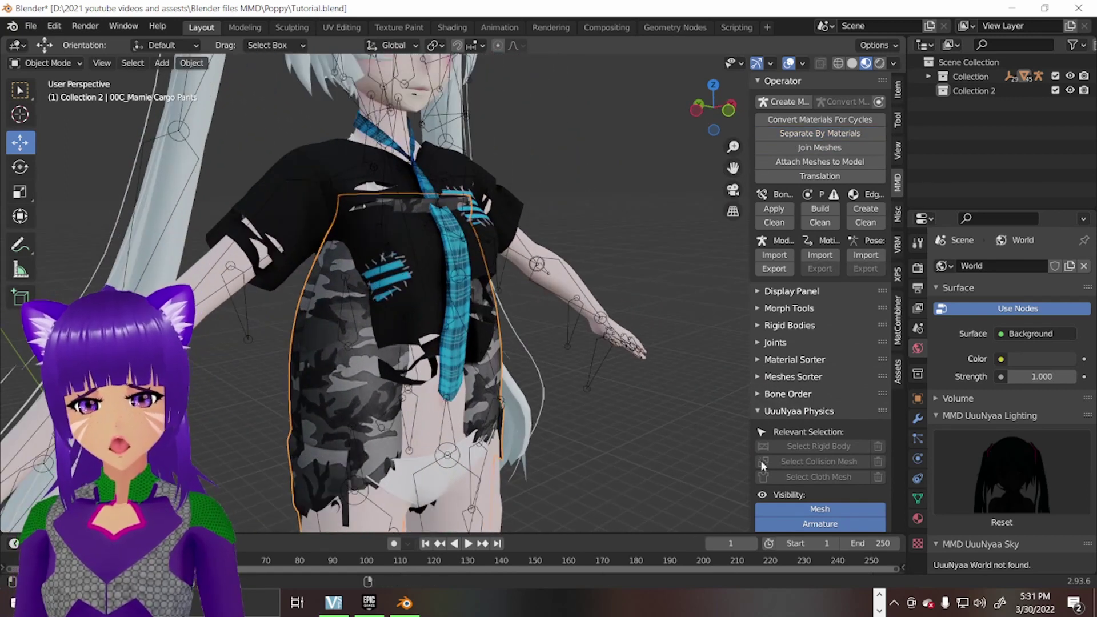
pyautogui.scroll(-3, 439, 286)
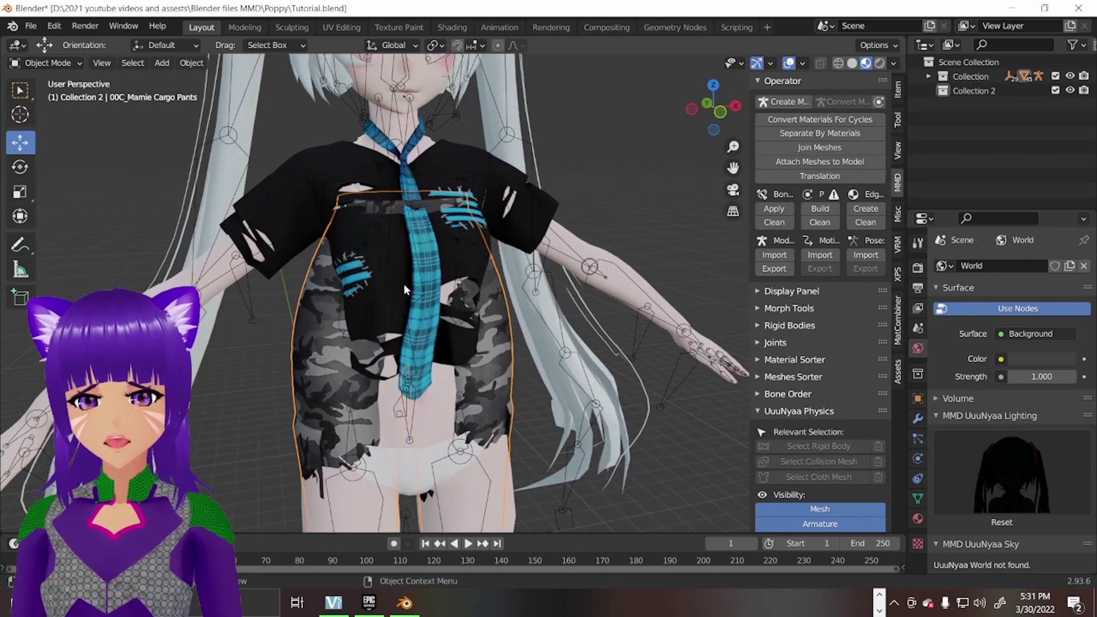
pyautogui.moveTo(477, 261); pyautogui.dragTo(491, 305, button='middle')
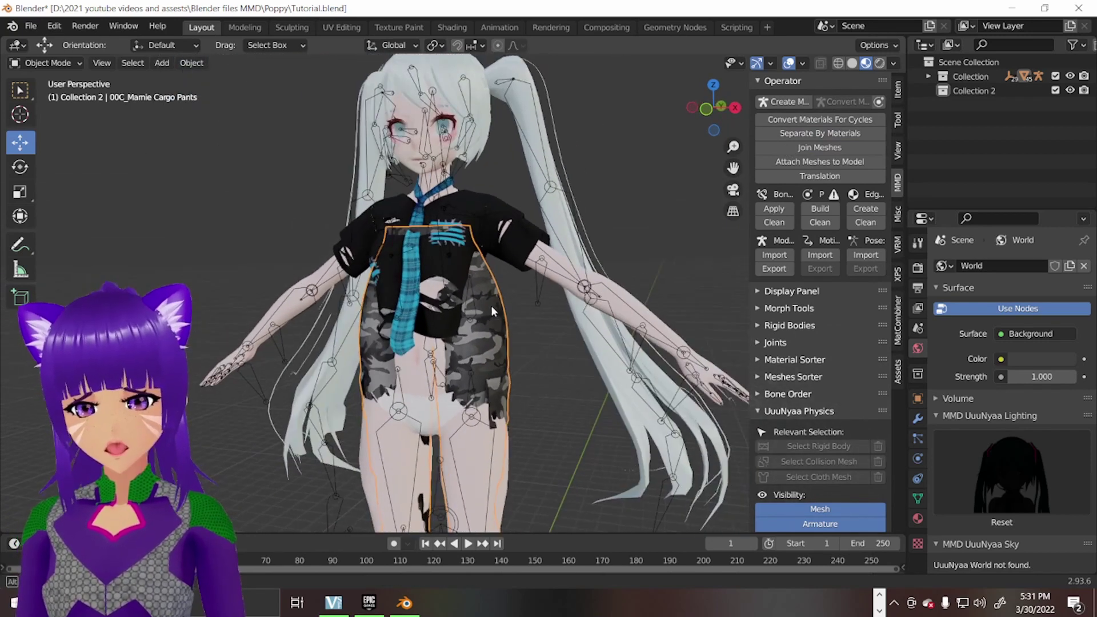
pyautogui.moveTo(733, 168); pyautogui.dragTo(680, 168)
pyautogui.scroll(5, 392, 291)
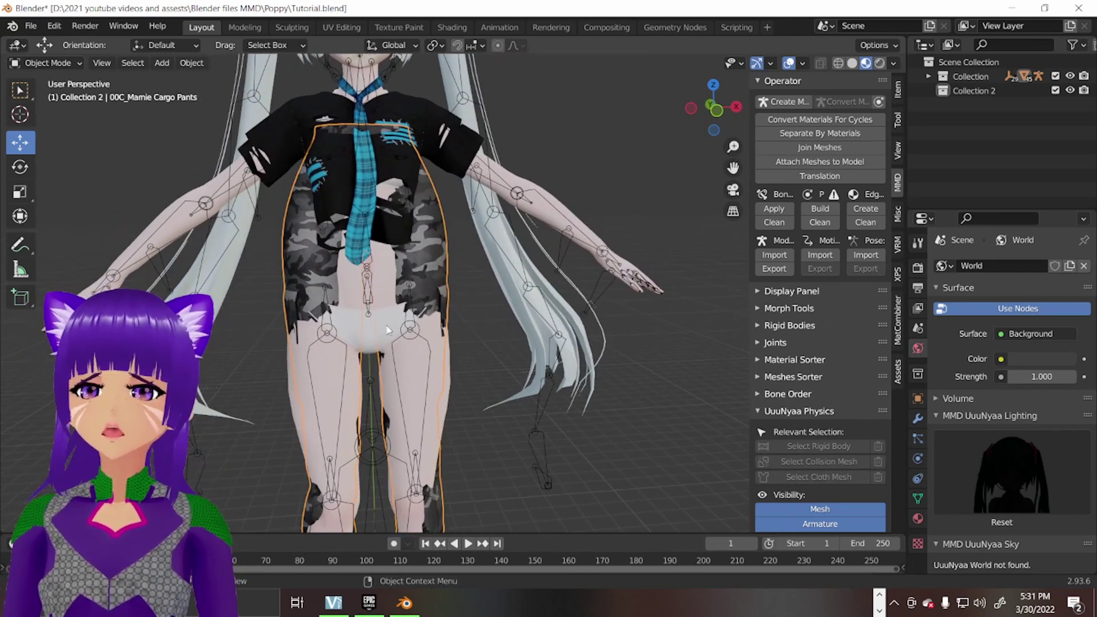
pyautogui.moveTo(426, 245); pyautogui.dragTo(578, 210, button='middle')
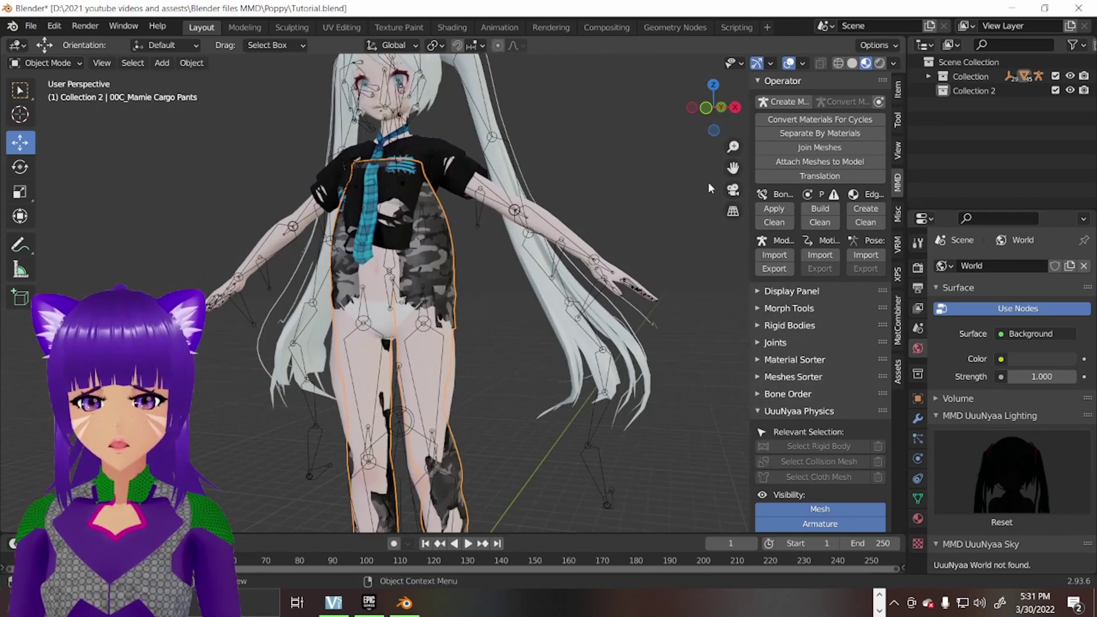
pyautogui.keyDown('shift'); pyautogui.moveTo(588, 426); pyautogui.dragTo(589, 253, button='middle'); pyautogui.keyUp('shift')
pyautogui.scroll(3, 590, 253)
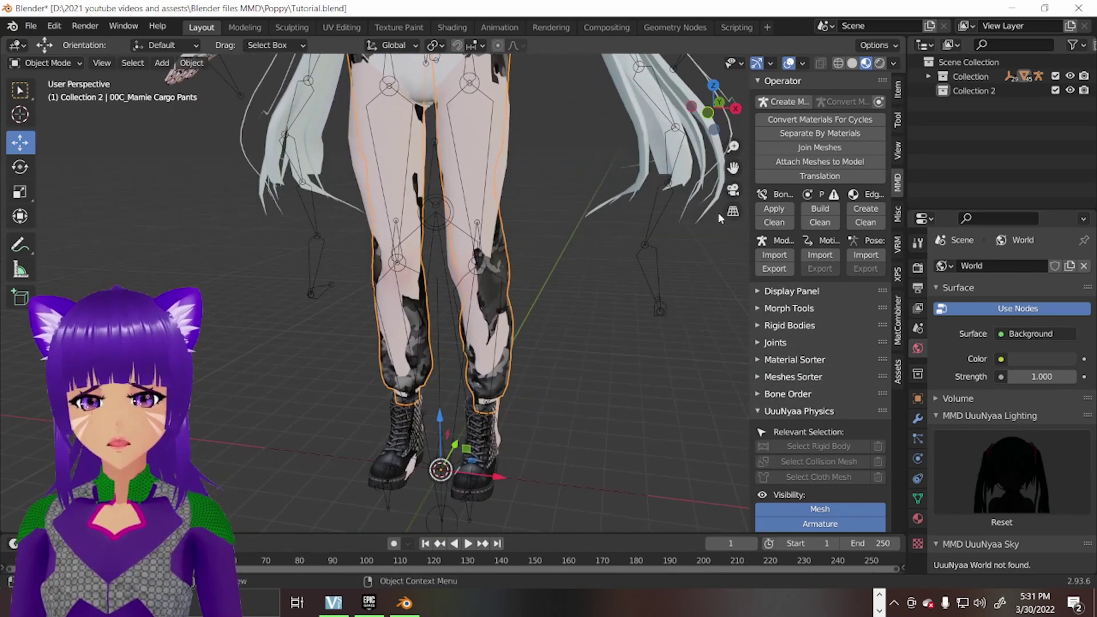
pyautogui.moveTo(732, 167); pyautogui.dragTo(657, 213)
pyautogui.moveTo(657, 213); pyautogui.dragTo(550, 211, button='middle')
pyautogui.scroll(-4, 469, 121)
pyautogui.scroll(5, 550, 210)
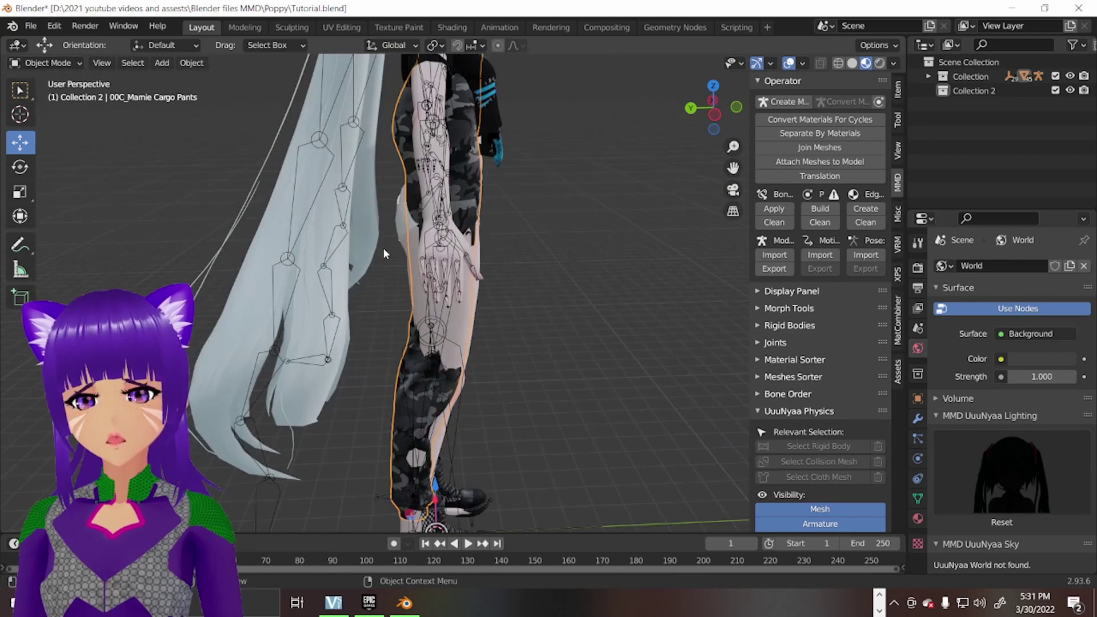
pyautogui.moveTo(383, 248); pyautogui.dragTo(464, 95, button='middle')
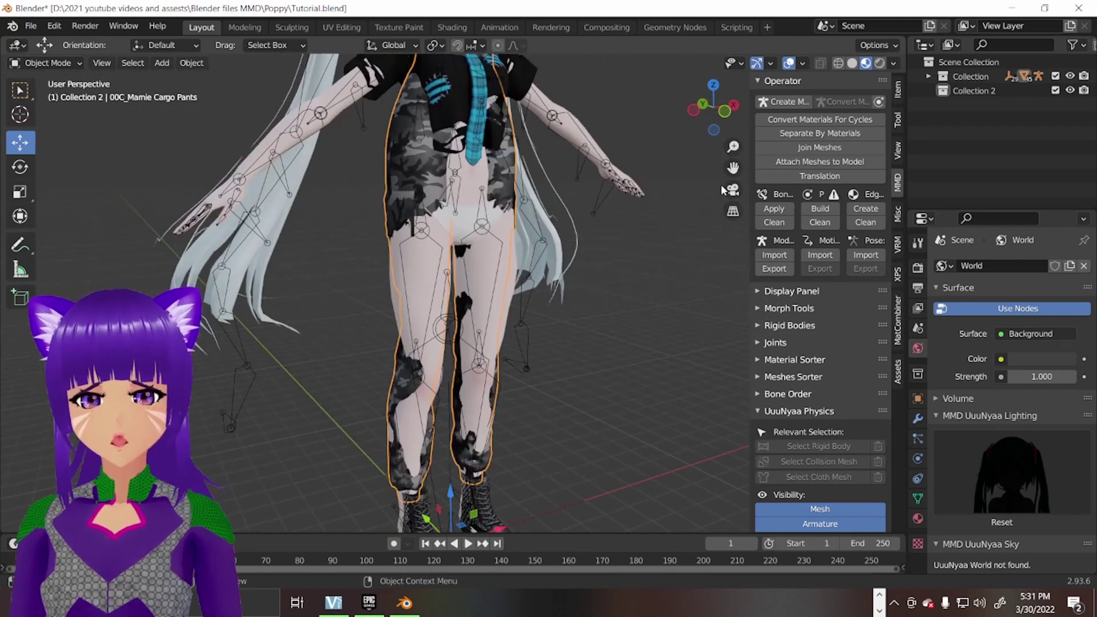
pyautogui.scroll(-4, 482, 272)
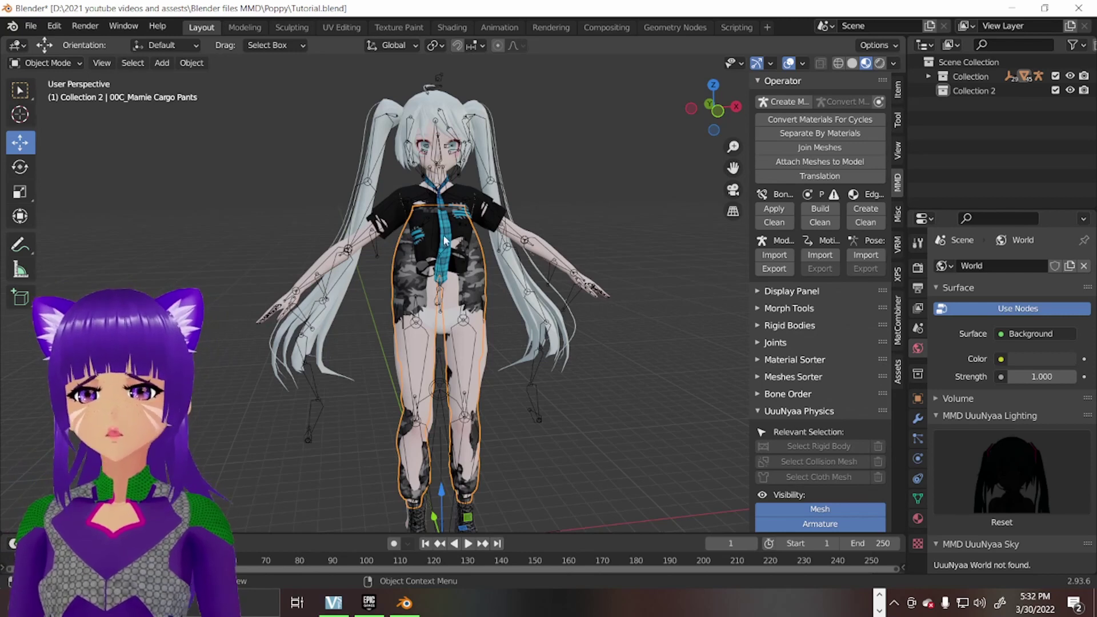
# Check the pants from side and three-quarter angles, then start shrinking them uniformly to about 0.97.
pyautogui.scroll(5, 492, 198)
pyautogui.moveTo(492, 198); pyautogui.dragTo(555, 260, button='middle')
pyautogui.scroll(-4, 454, 182)
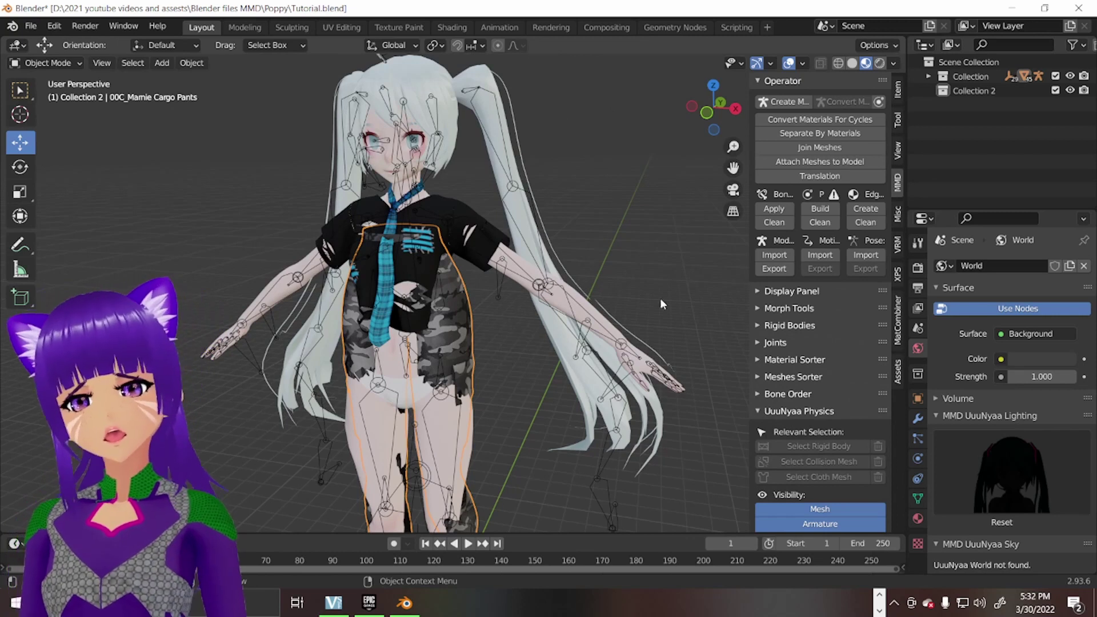
pyautogui.moveTo(564, 240); pyautogui.dragTo(496, 263, button='middle')
pyautogui.scroll(3, 524, 245)
pyautogui.scroll(-3, 495, 264)
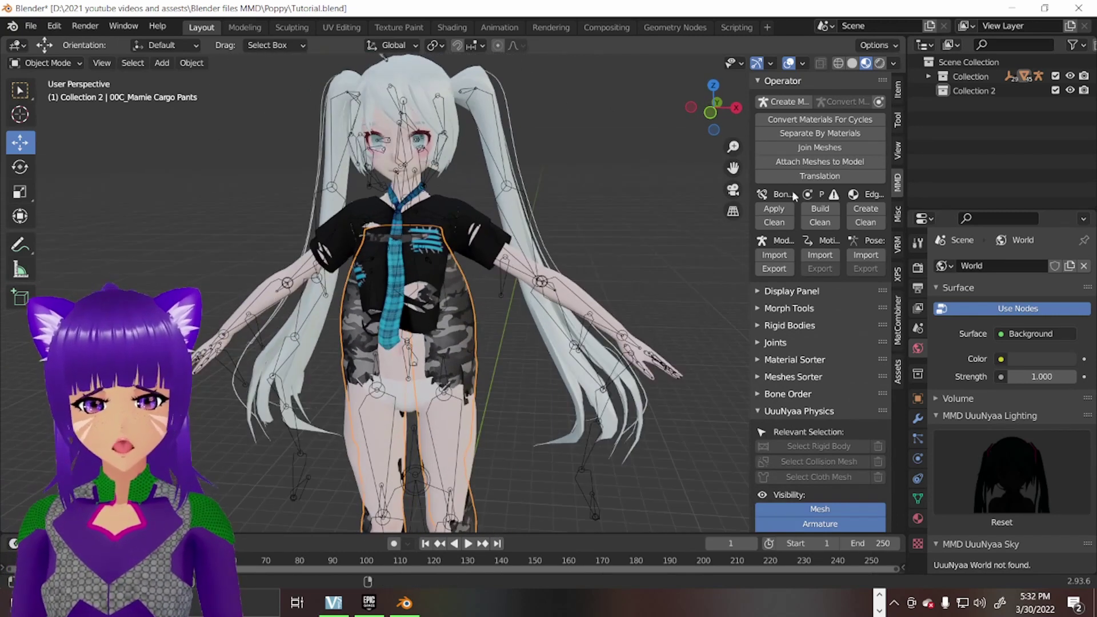
pyautogui.moveTo(549, 274); pyautogui.dragTo(530, 261, button='middle')
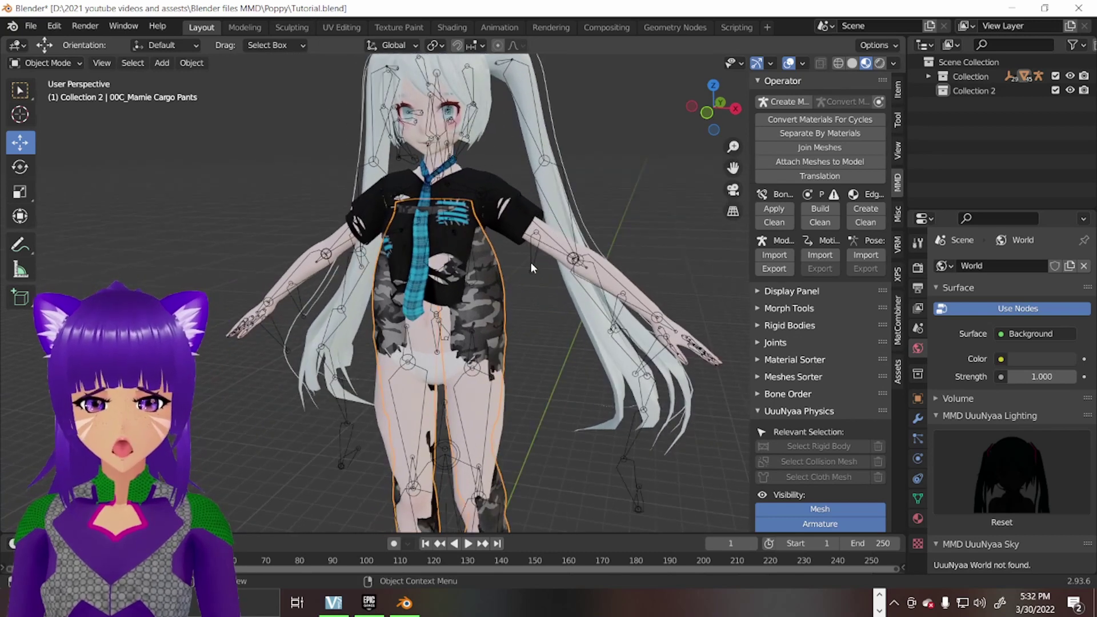
pyautogui.moveTo(485, 233); pyautogui.dragTo(530, 241, button='middle')
pyautogui.press('s')
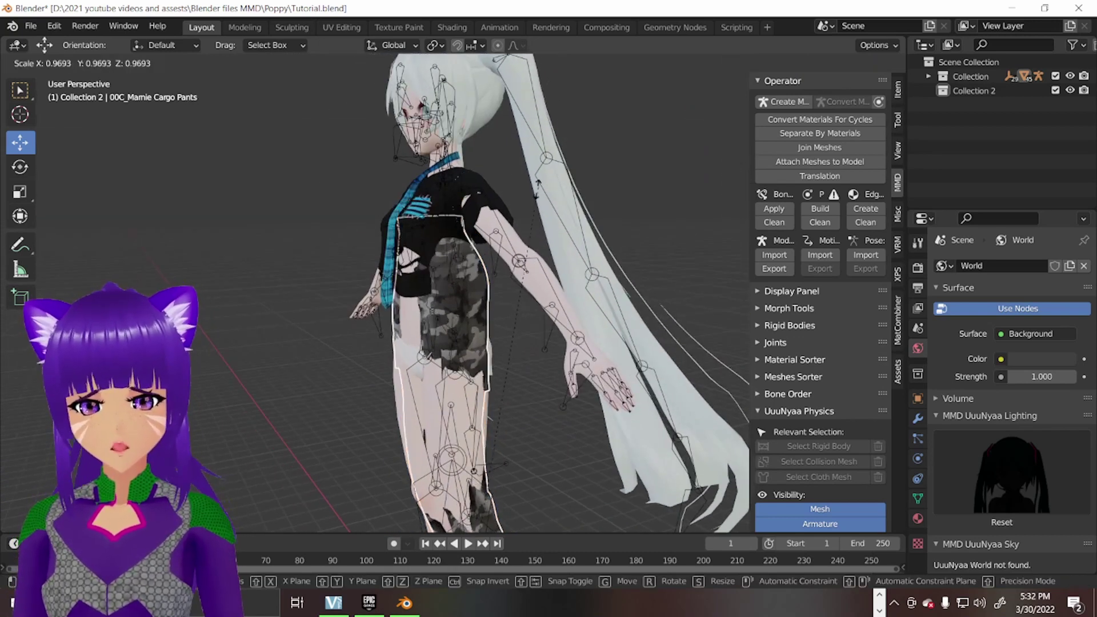
# Confirm the smaller uniform size of the cargo pants, then rescale them once more.
pyautogui.click(519, 259)
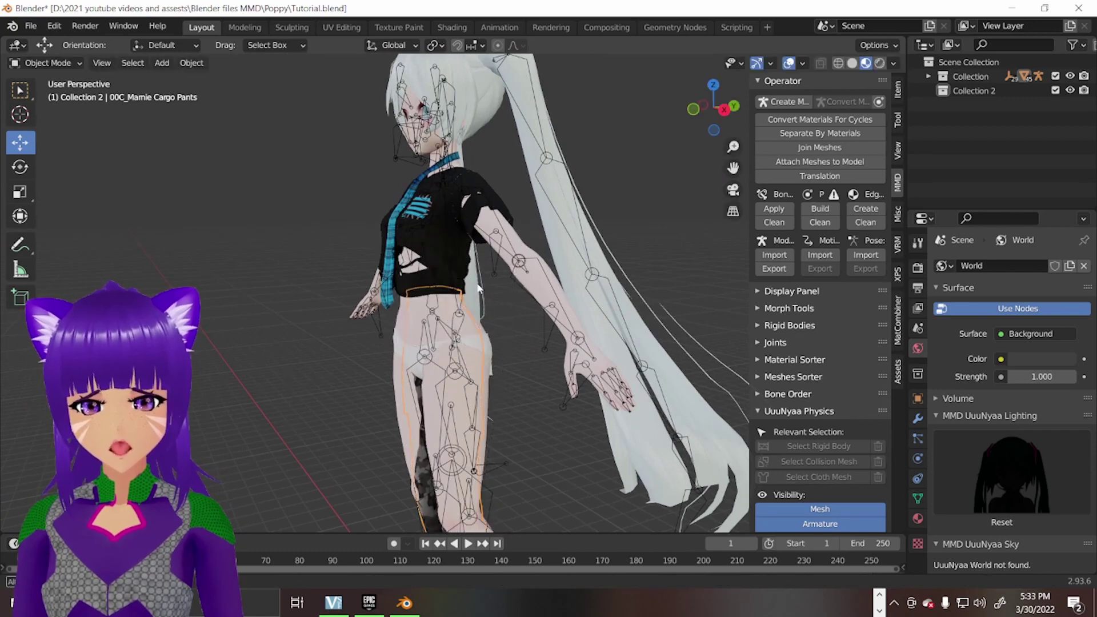
pyautogui.moveTo(519, 258); pyautogui.dragTo(675, 258, button='middle')
pyautogui.scroll(4, 498, 309)
pyautogui.moveTo(733, 172); pyautogui.dragTo(543, 303, button='middle')
pyautogui.scroll(-4, 292, 406)
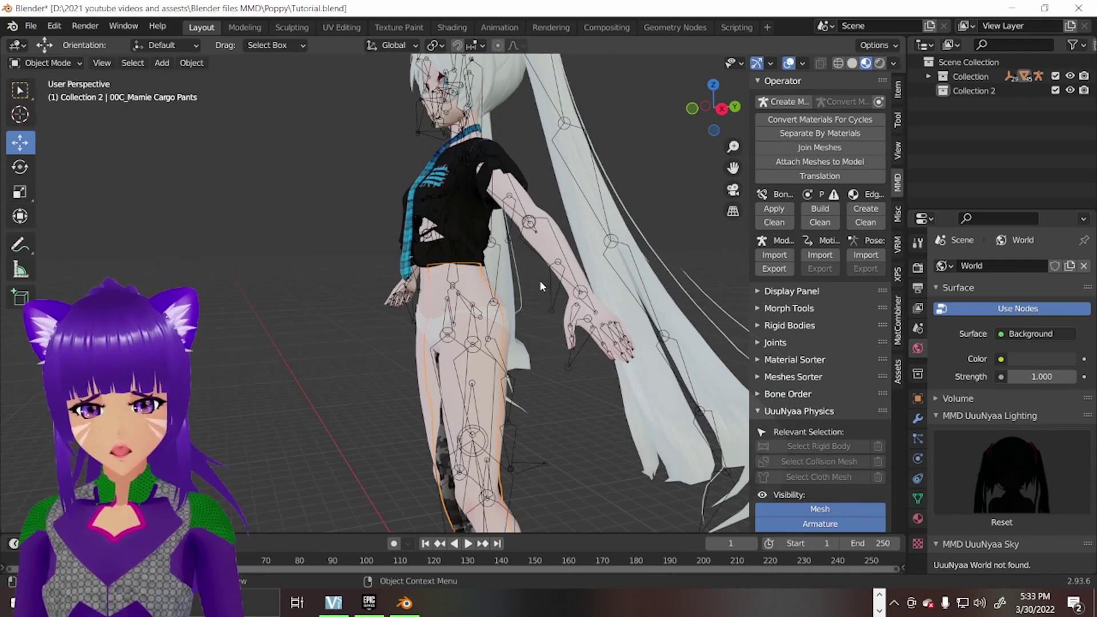
pyautogui.press('s')
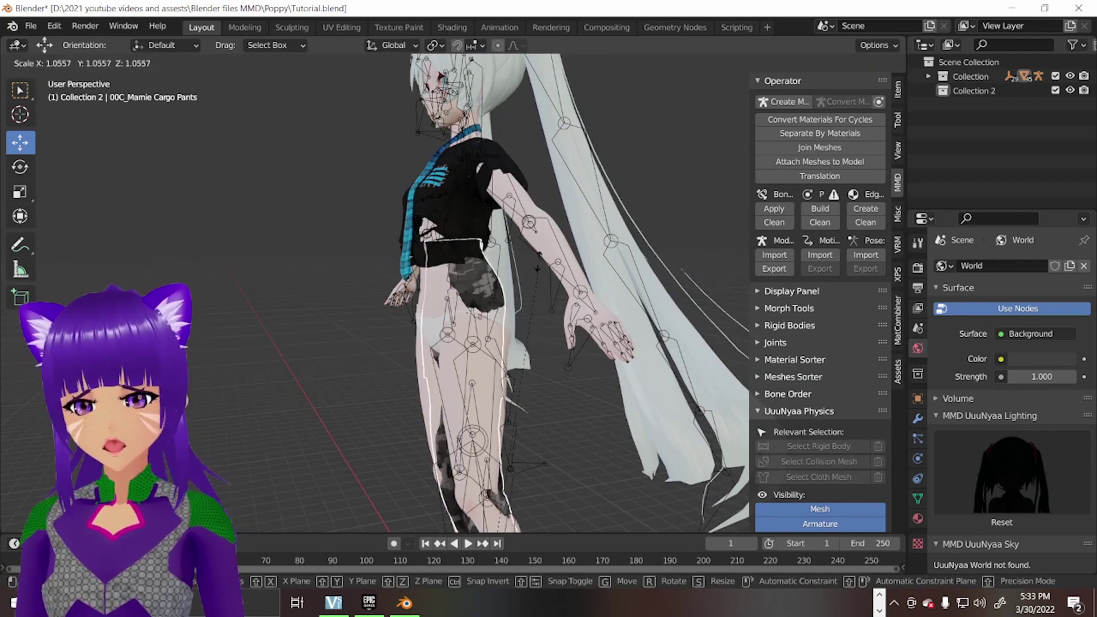
pyautogui.click(531, 273)
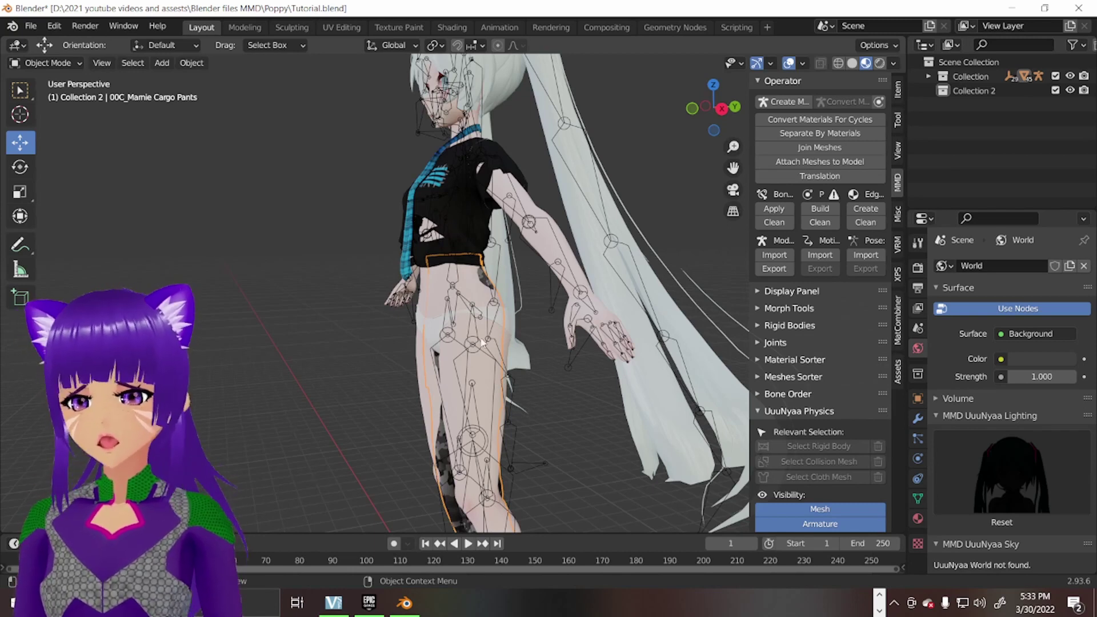
# Lengthen the cargo pants along the Y axis.
pyautogui.press('s')
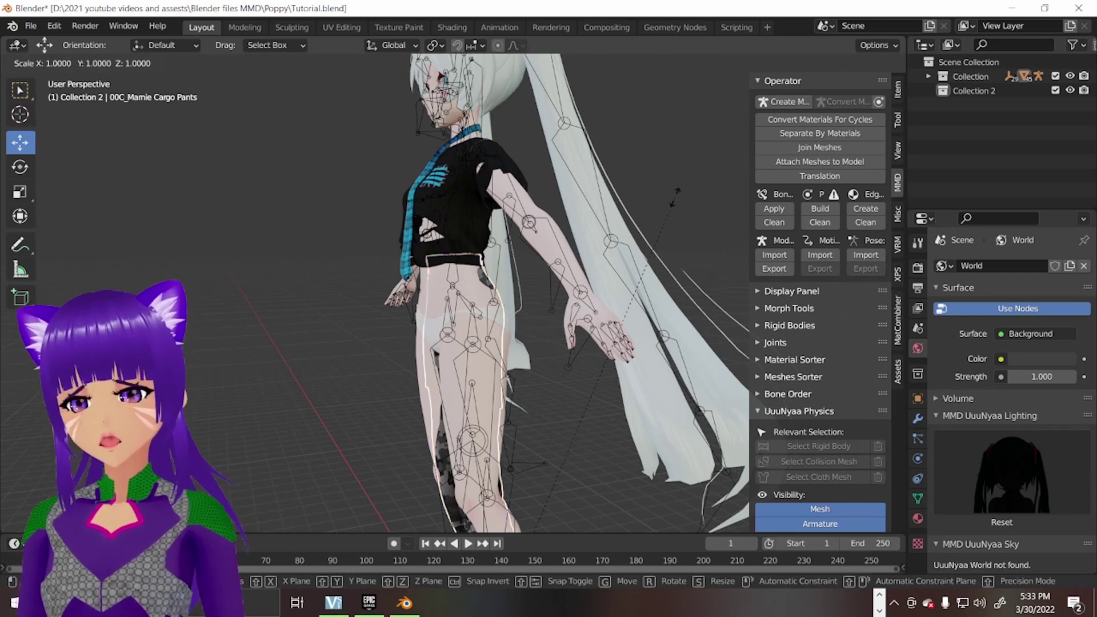
pyautogui.press('y')
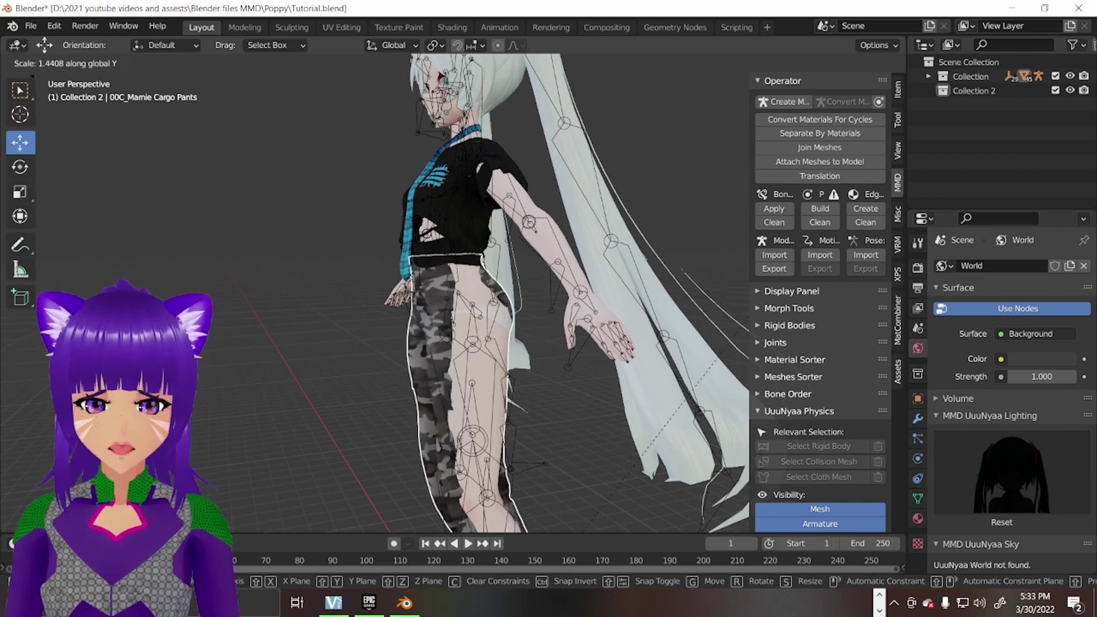
pyautogui.click(328, 412)
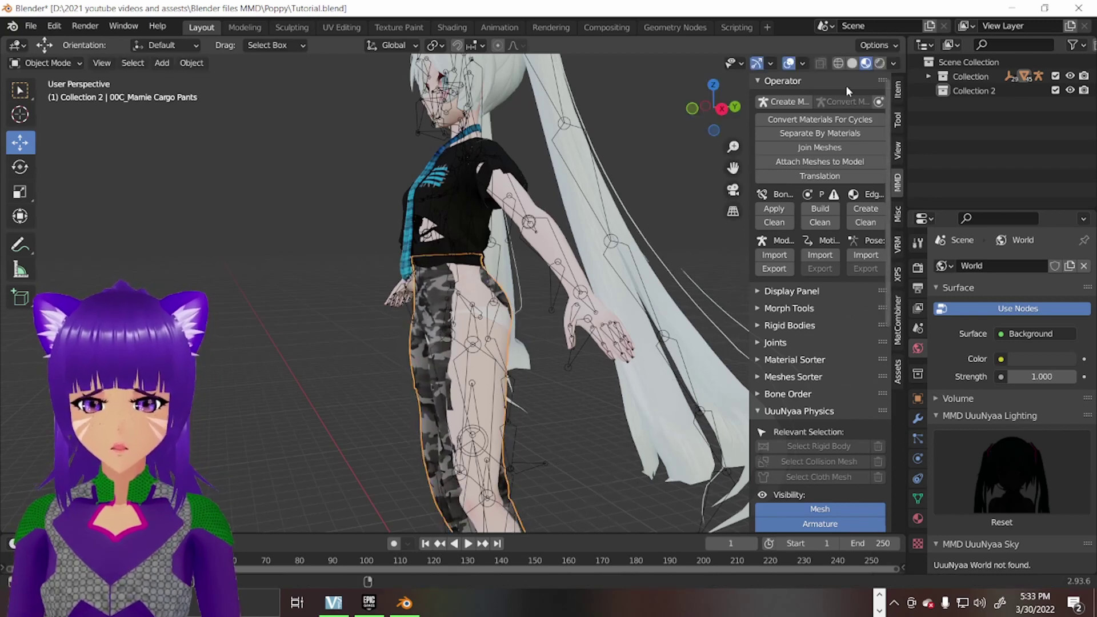
pyautogui.moveTo(328, 412); pyautogui.dragTo(440, 383, button='middle')
pyautogui.scroll(5, 473, 373)
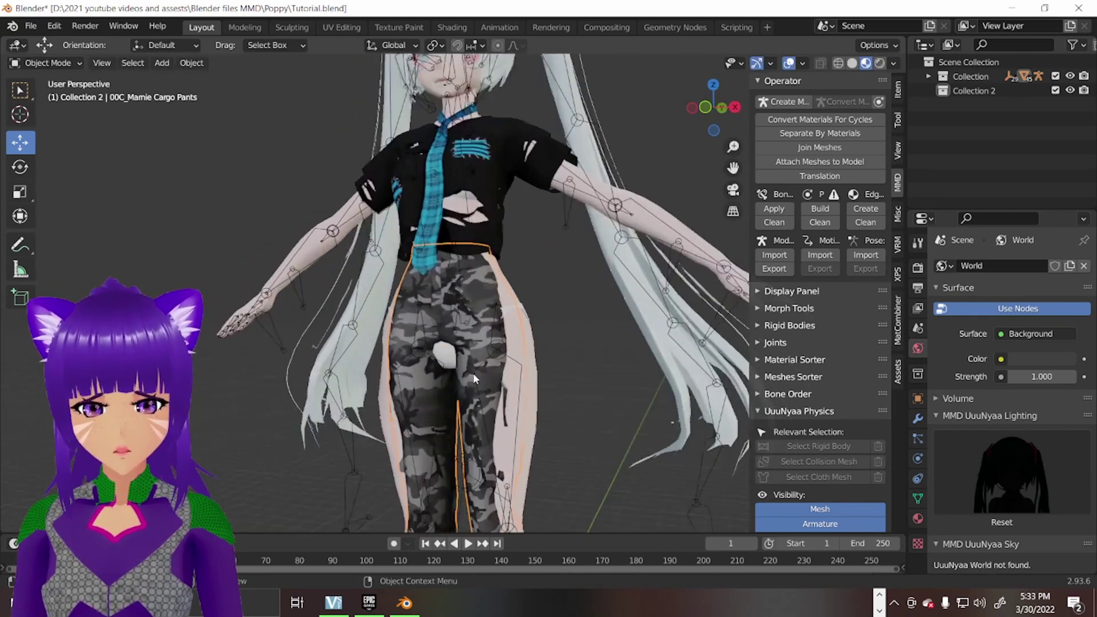
pyautogui.moveTo(495, 344); pyautogui.dragTo(603, 260, button='middle')
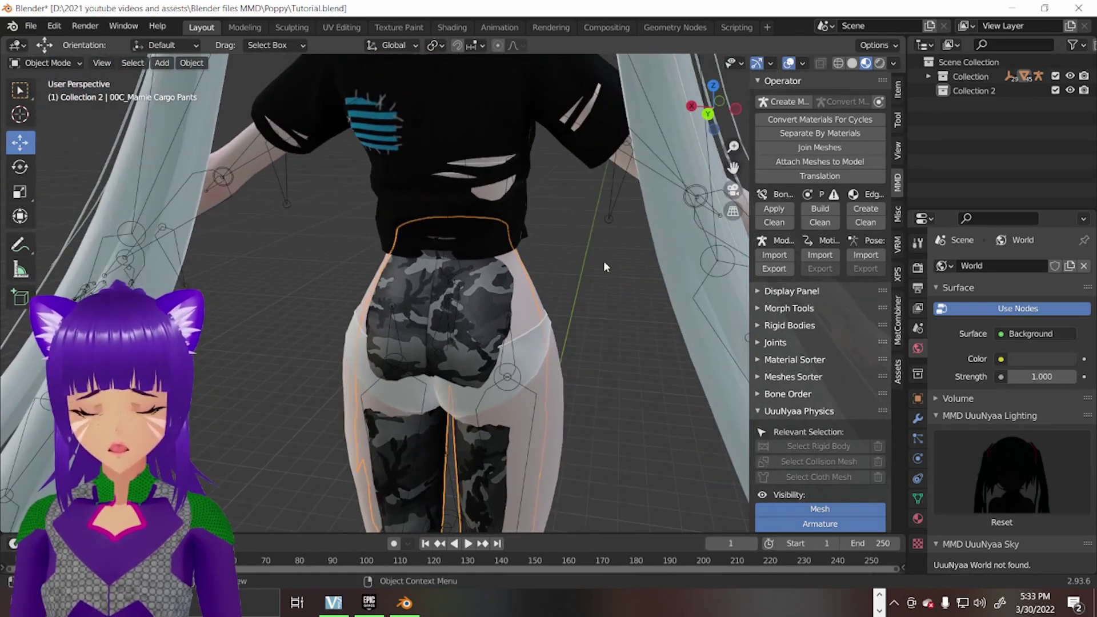
# Widen the cargo pants along X to about 1.28 so they cover the hips.
pyautogui.press('s')
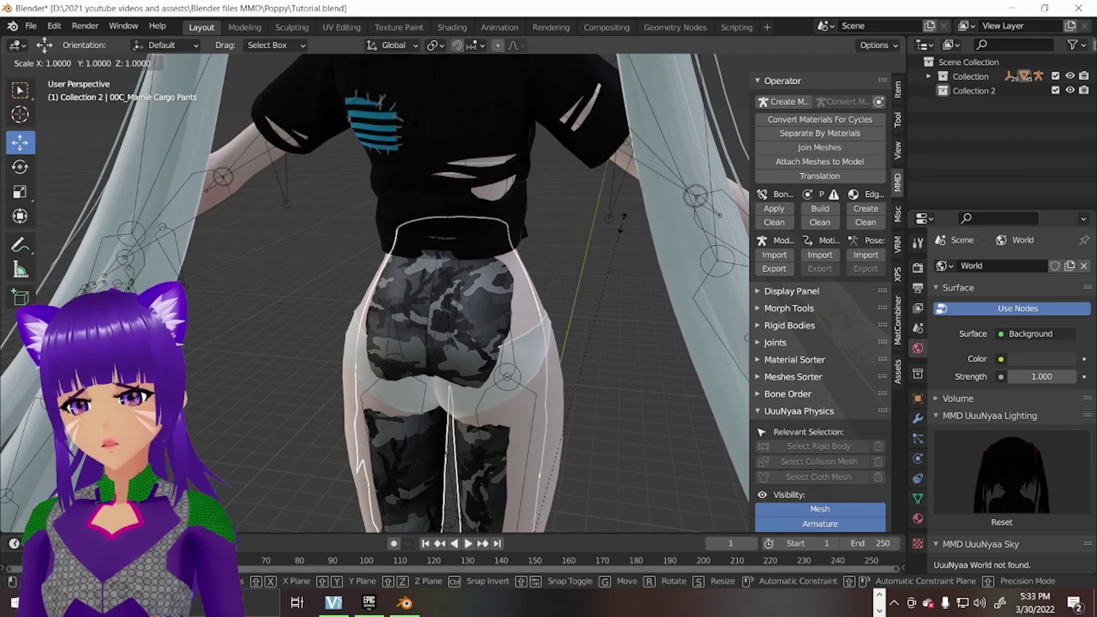
pyautogui.press('x')
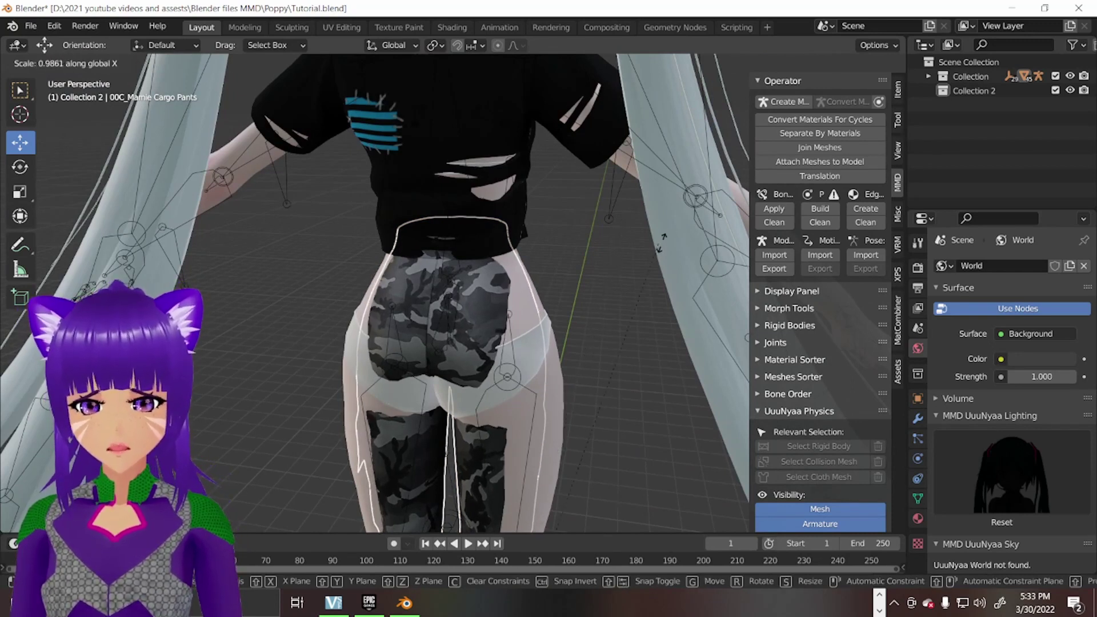
pyautogui.click(100, 249)
pyautogui.moveTo(402, 363); pyautogui.dragTo(490, 298, button='middle')
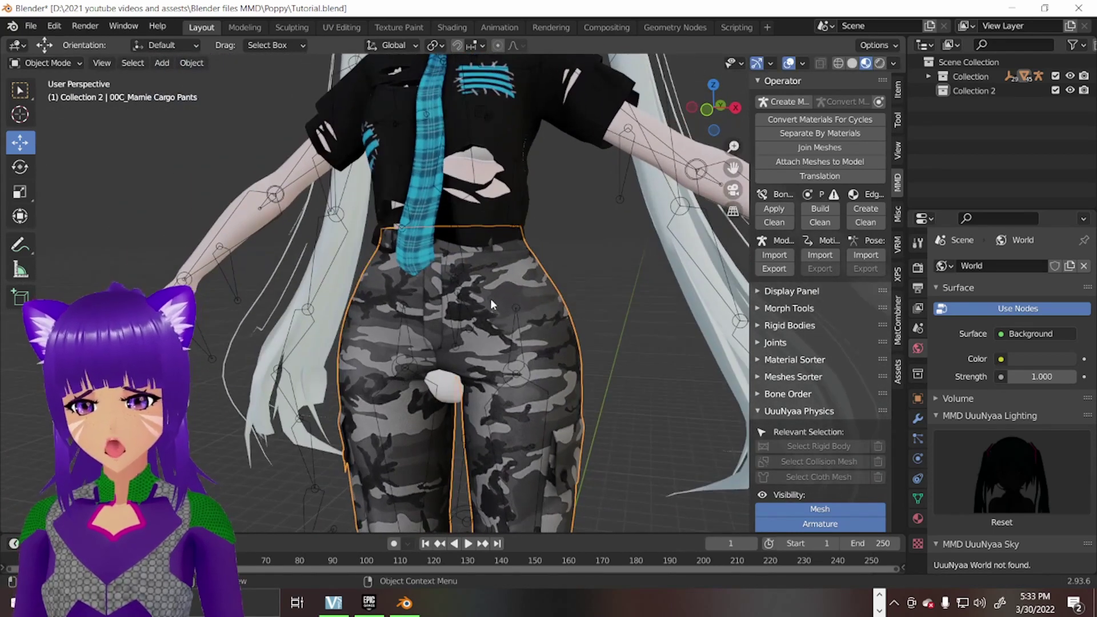
pyautogui.scroll(-5, 505, 285)
pyautogui.scroll(4, 517, 291)
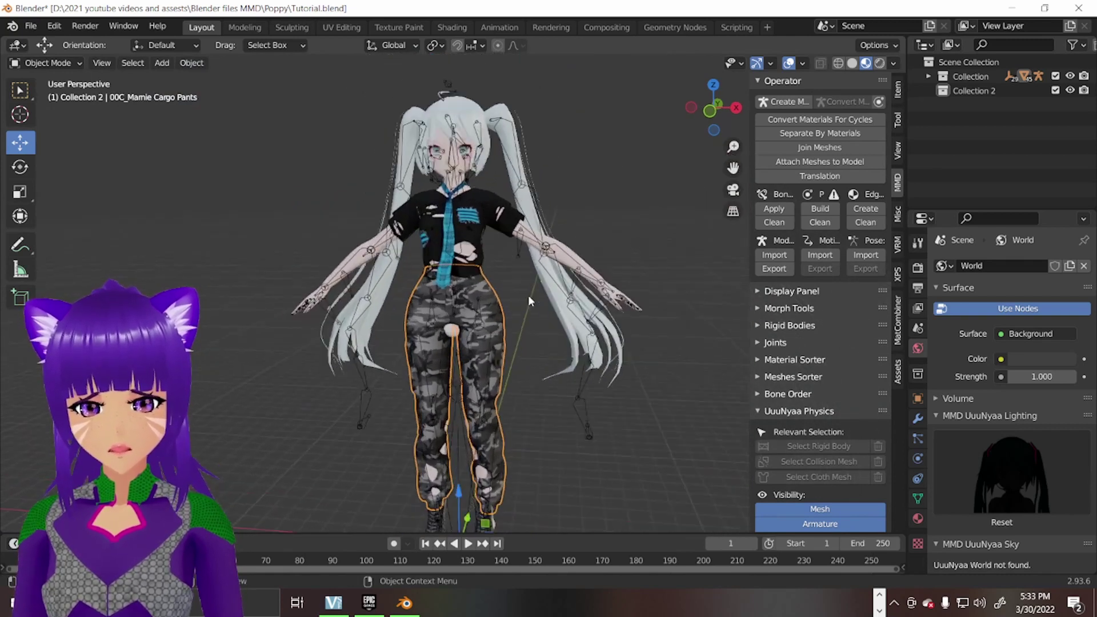
pyautogui.scroll(-4, 517, 283)
pyautogui.scroll(4, 524, 270)
pyautogui.moveTo(524, 269); pyautogui.dragTo(526, 313, button='middle')
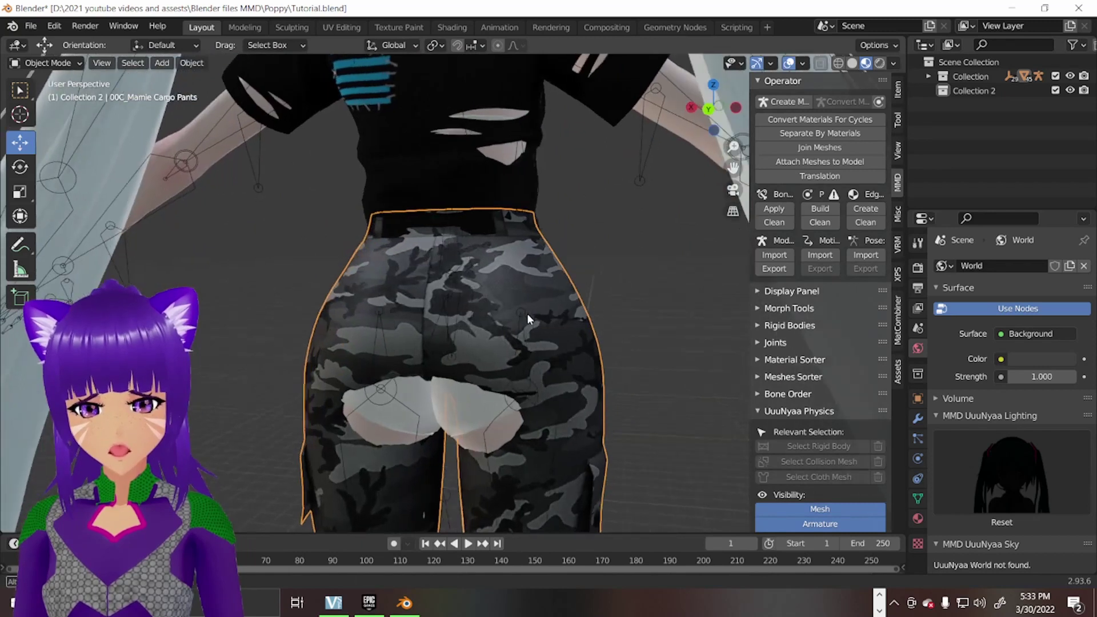
pyautogui.scroll(-2, 526, 313)
pyautogui.press('g')
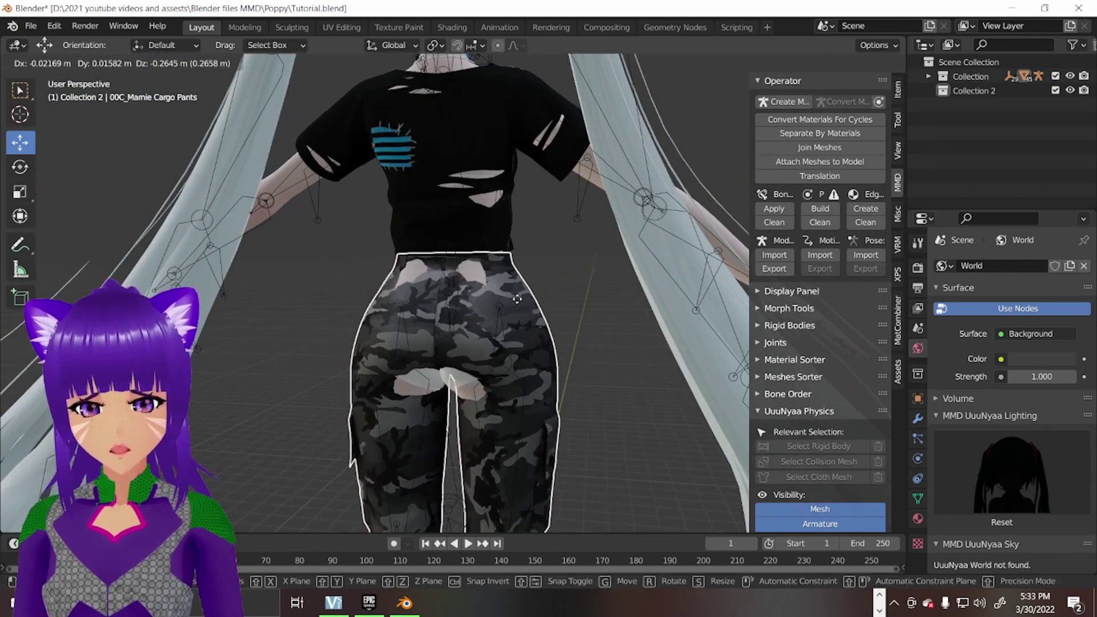
pyautogui.click(516, 299)
pyautogui.scroll(4, 512, 321)
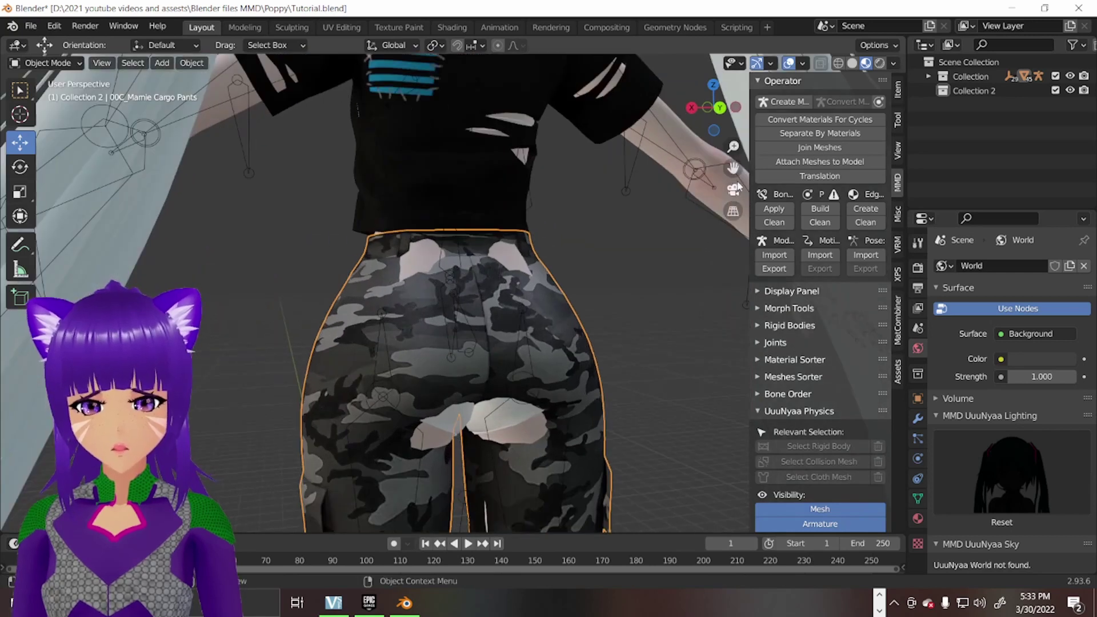
pyautogui.moveTo(733, 167); pyautogui.dragTo(536, 421)
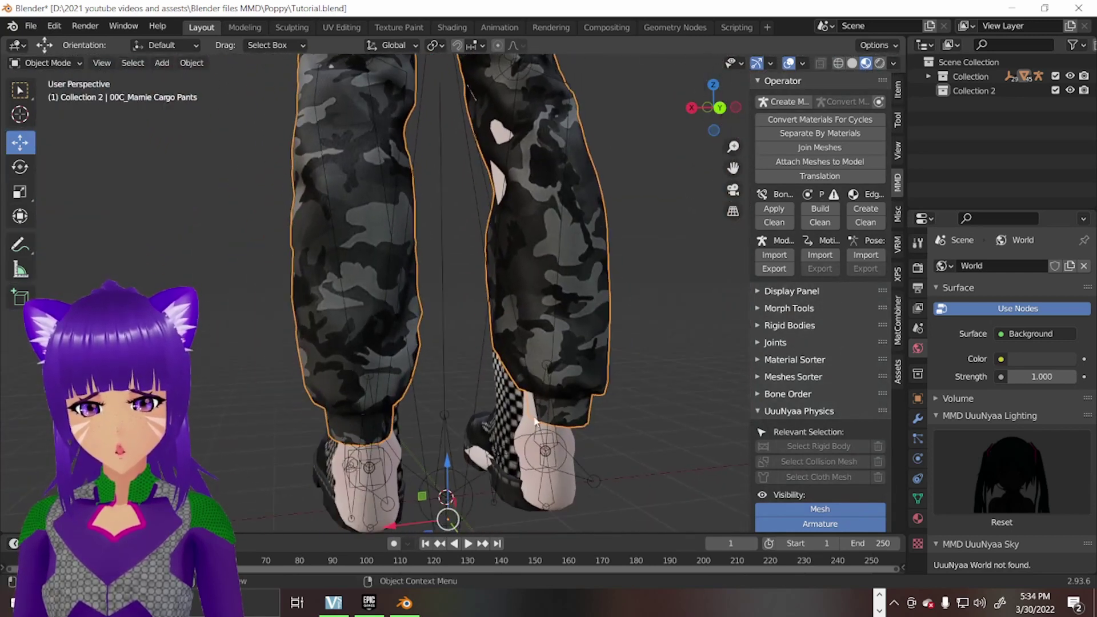
pyautogui.moveTo(535, 421); pyautogui.dragTo(435, 425, button='middle')
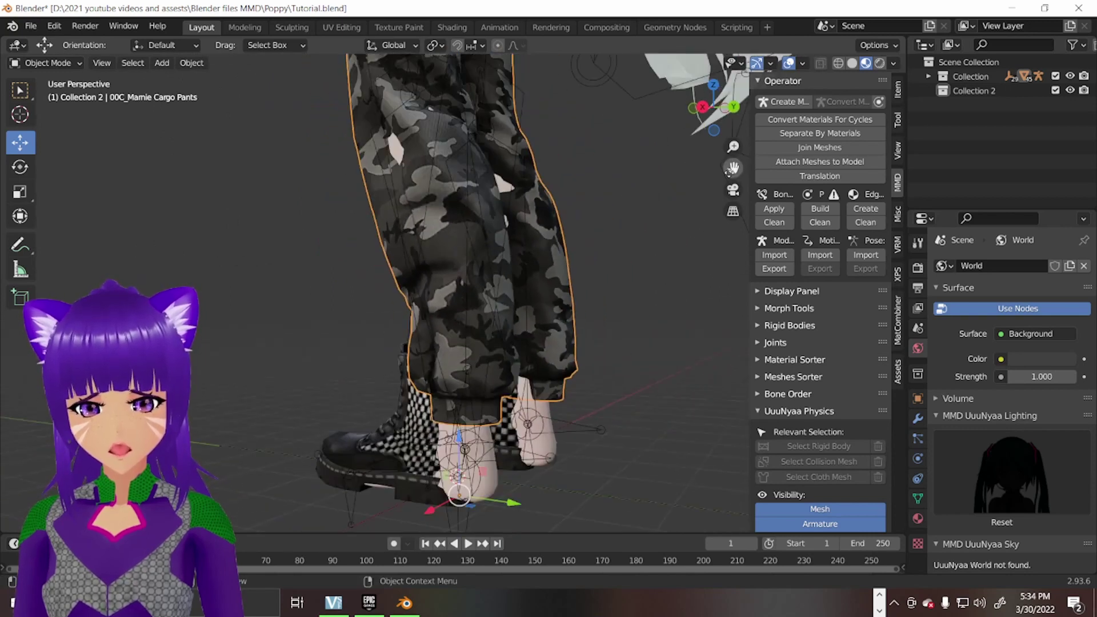
pyautogui.scroll(6, 457, 265)
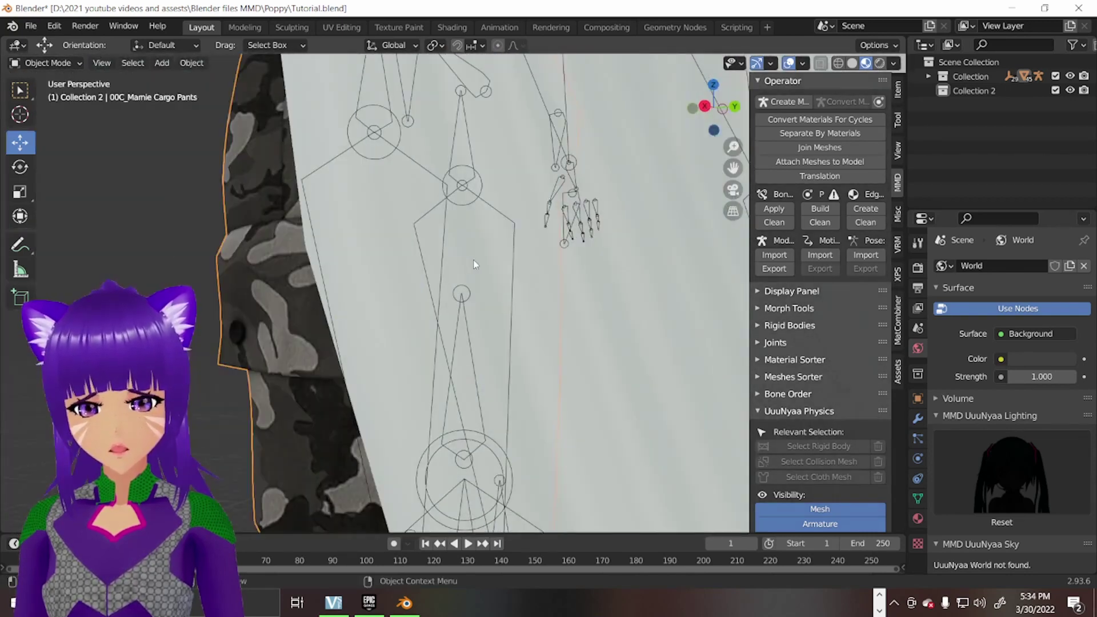
pyautogui.moveTo(473, 263); pyautogui.dragTo(683, 195, button='middle')
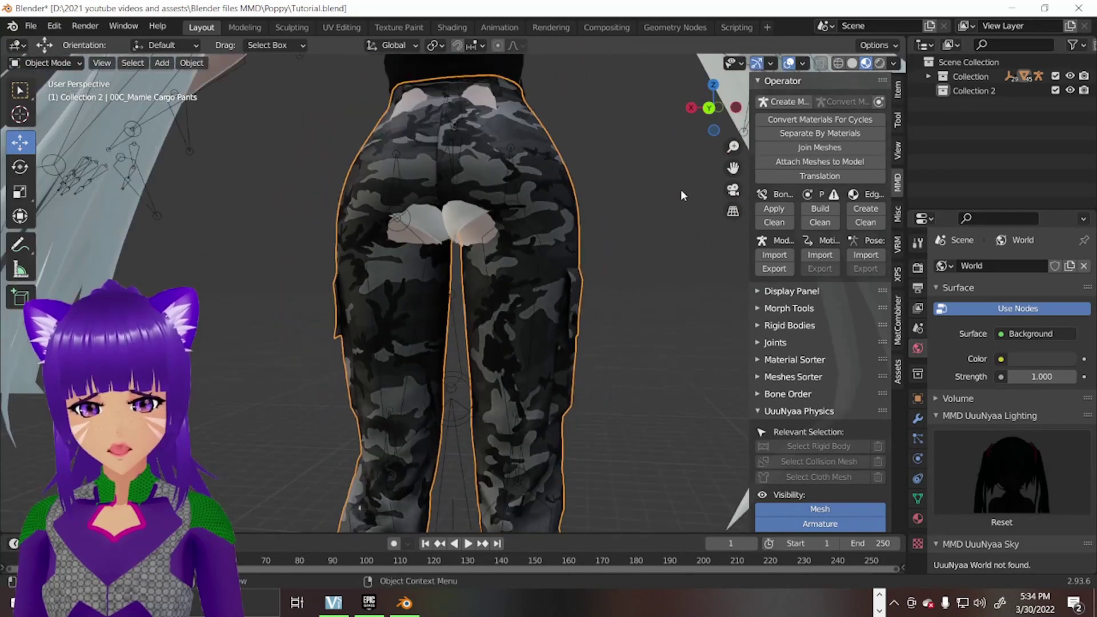
pyautogui.moveTo(549, 240); pyautogui.dragTo(490, 244, button='middle')
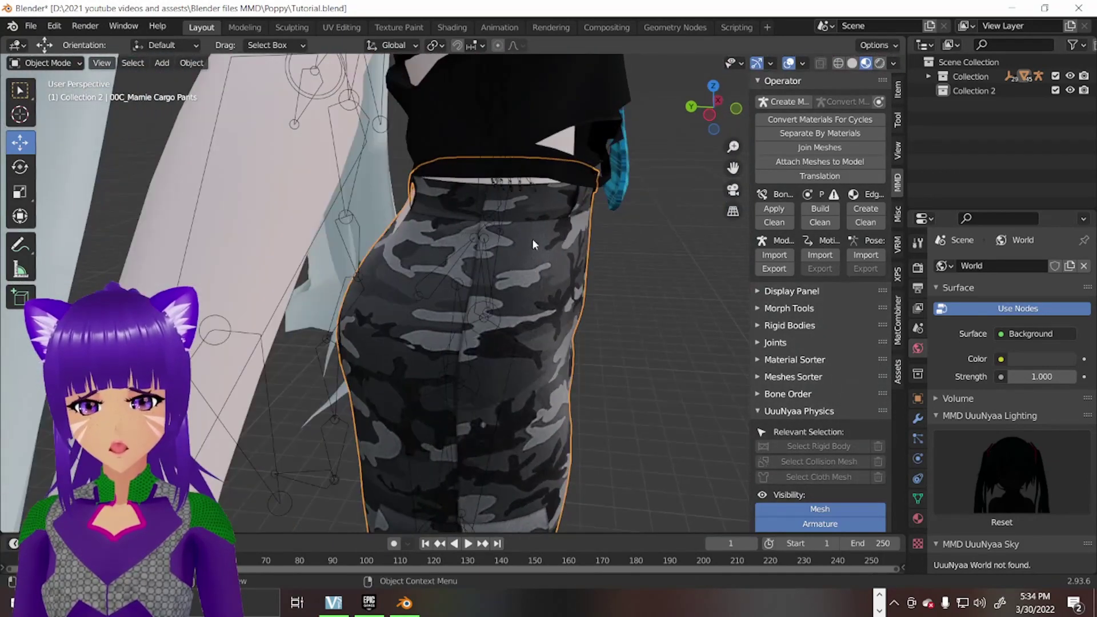
pyautogui.moveTo(631, 217); pyautogui.dragTo(521, 291, button='middle')
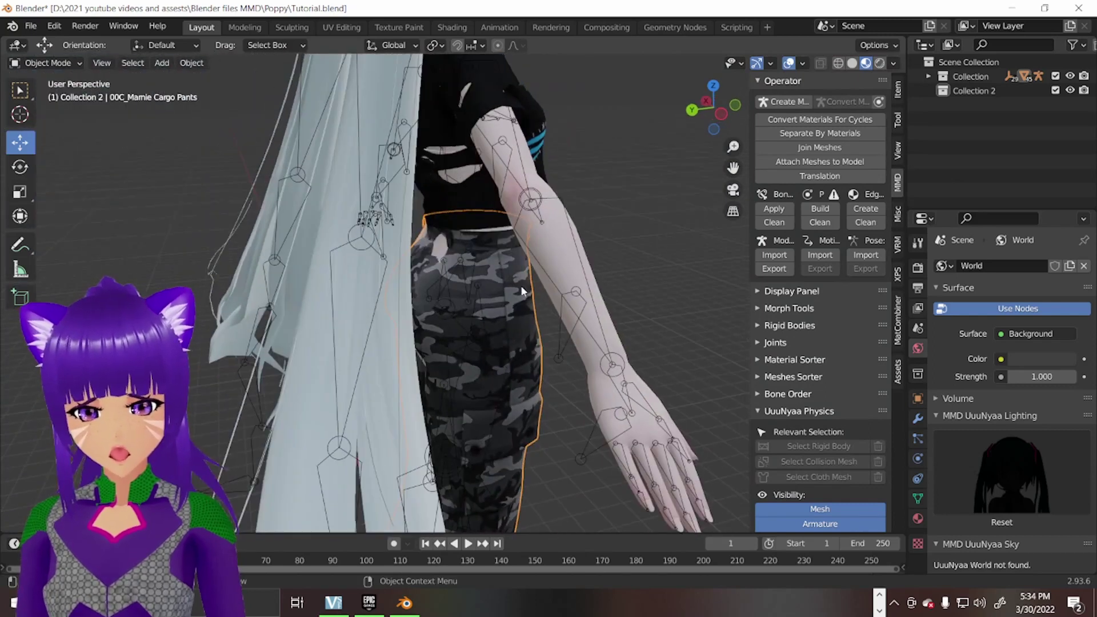
pyautogui.scroll(6, 517, 262)
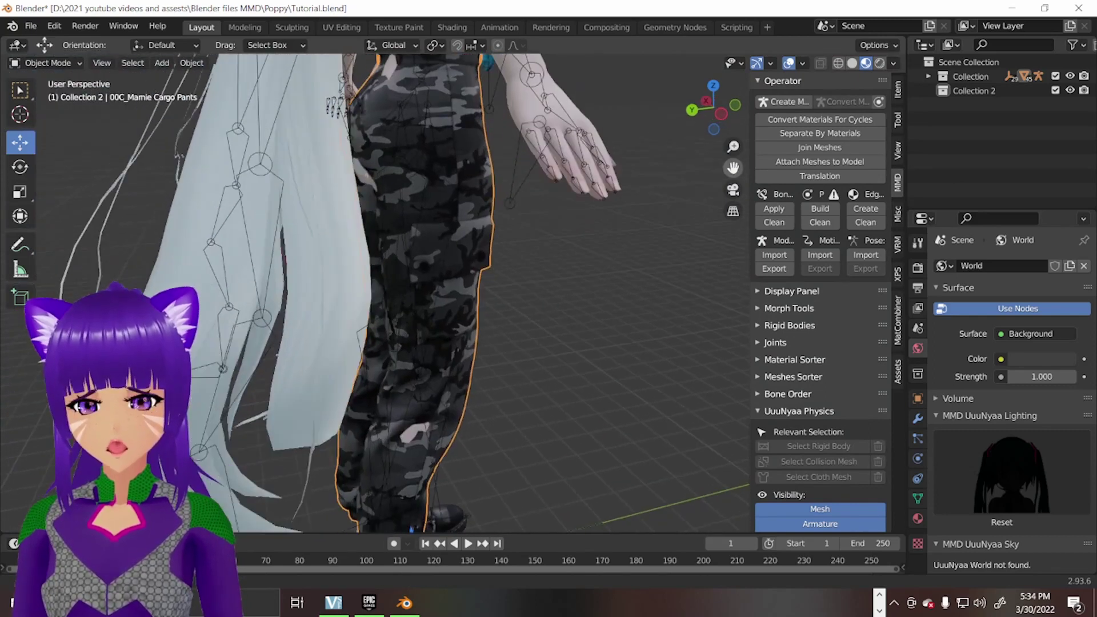
pyautogui.moveTo(517, 262); pyautogui.dragTo(635, 266, button='middle')
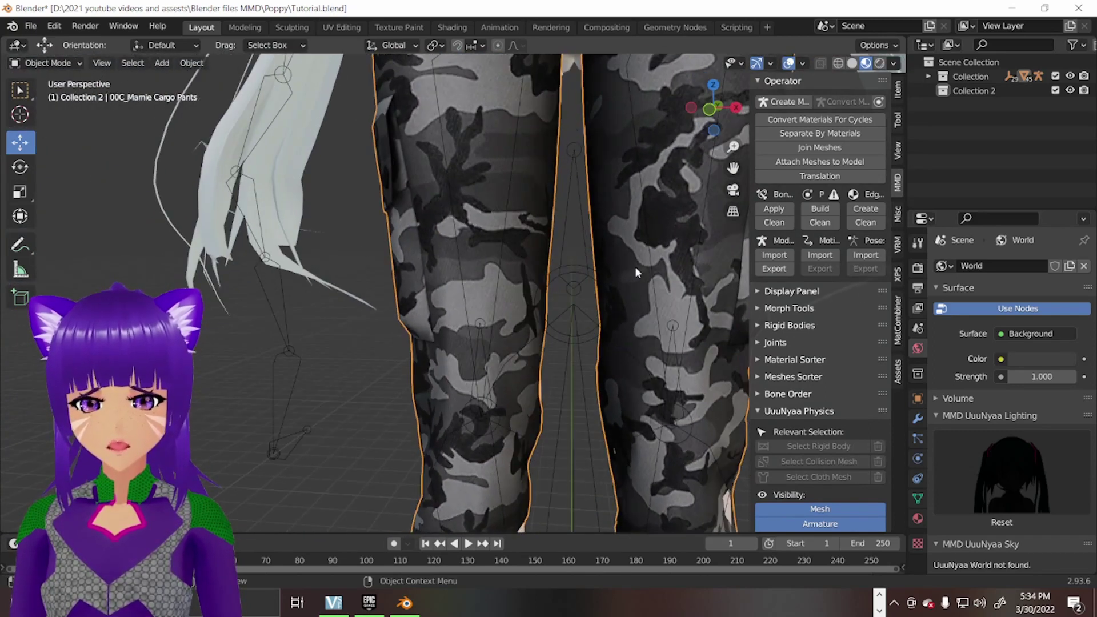
pyautogui.moveTo(479, 253); pyautogui.dragTo(456, 259, button='middle')
pyautogui.moveTo(733, 170); pyautogui.dragTo(465, 327)
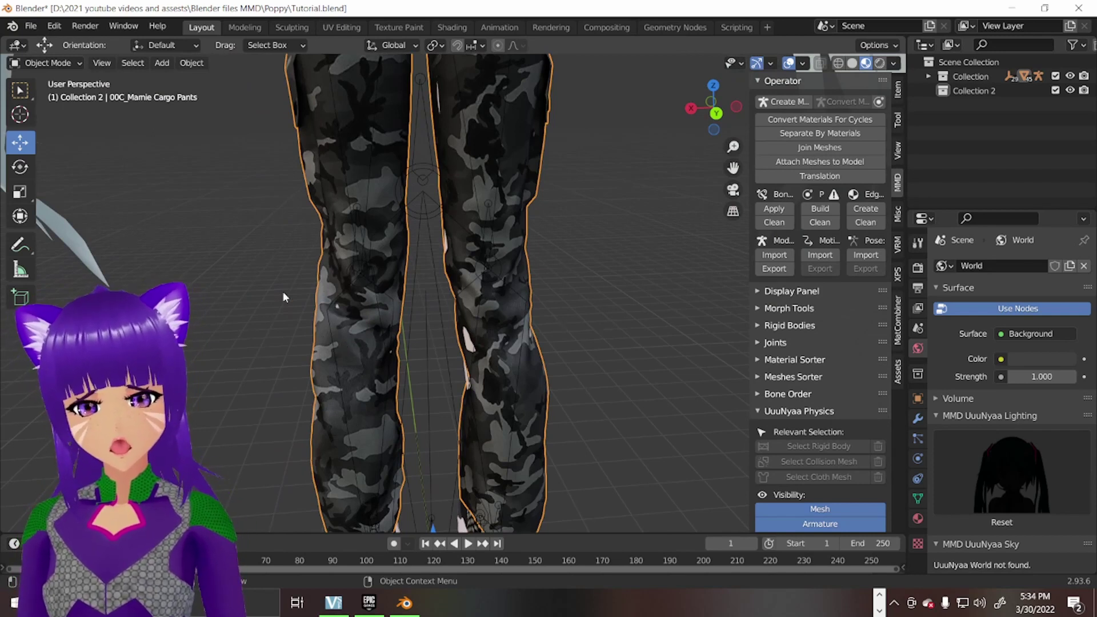
pyautogui.moveTo(283, 297); pyautogui.dragTo(475, 304, button='middle')
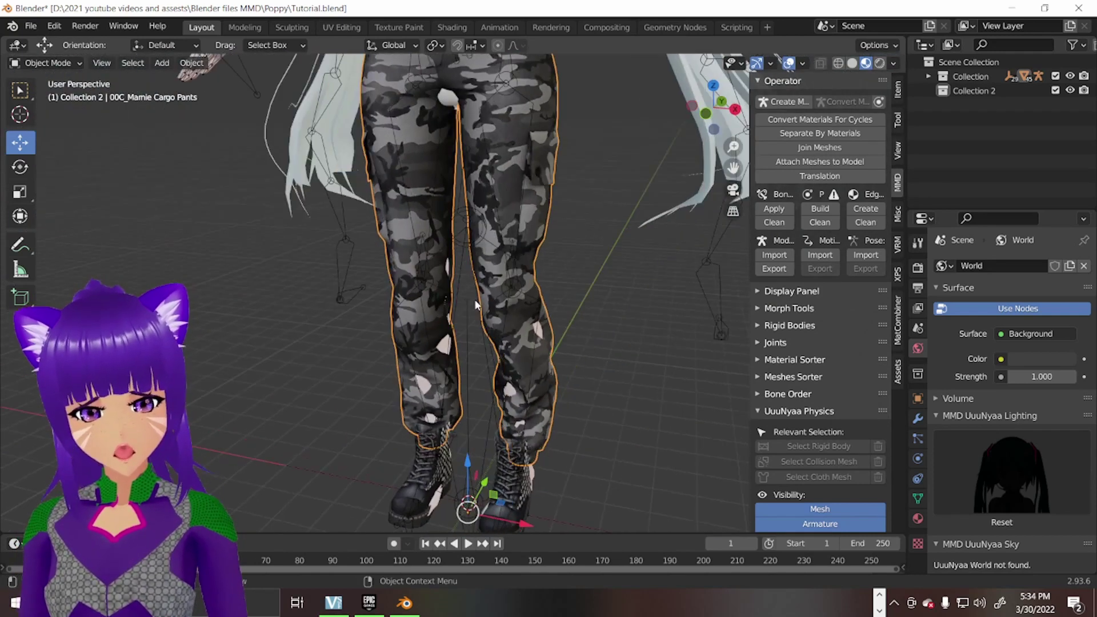
pyautogui.moveTo(733, 167); pyautogui.dragTo(476, 214)
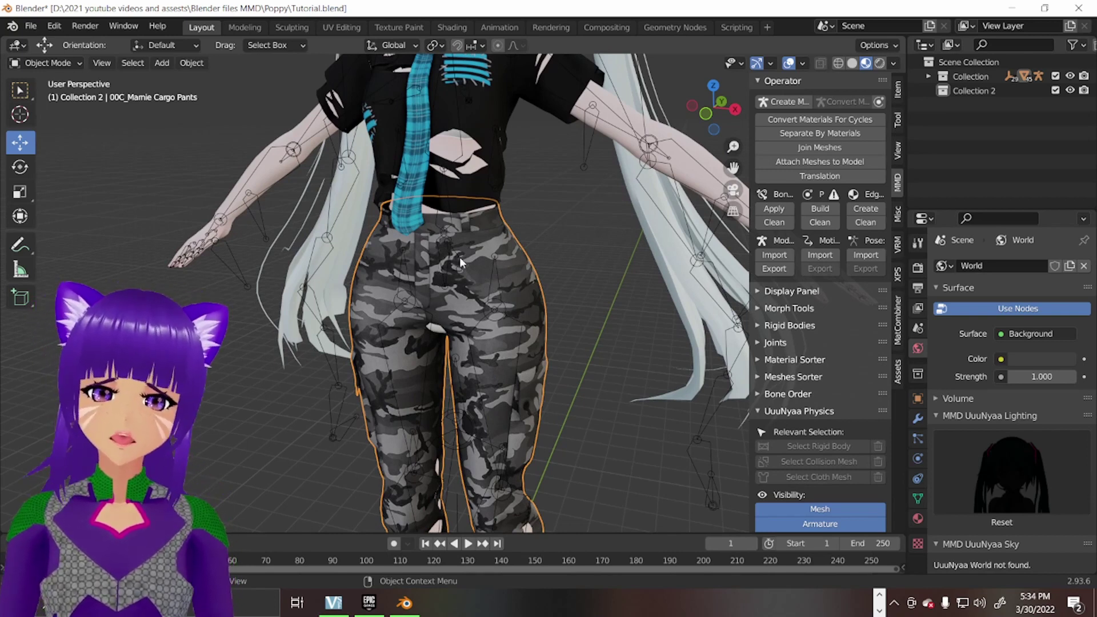
pyautogui.scroll(4, 494, 246)
# View the pants in wireframe from the side and front of the hip.
pyautogui.scroll(3, 513, 230)
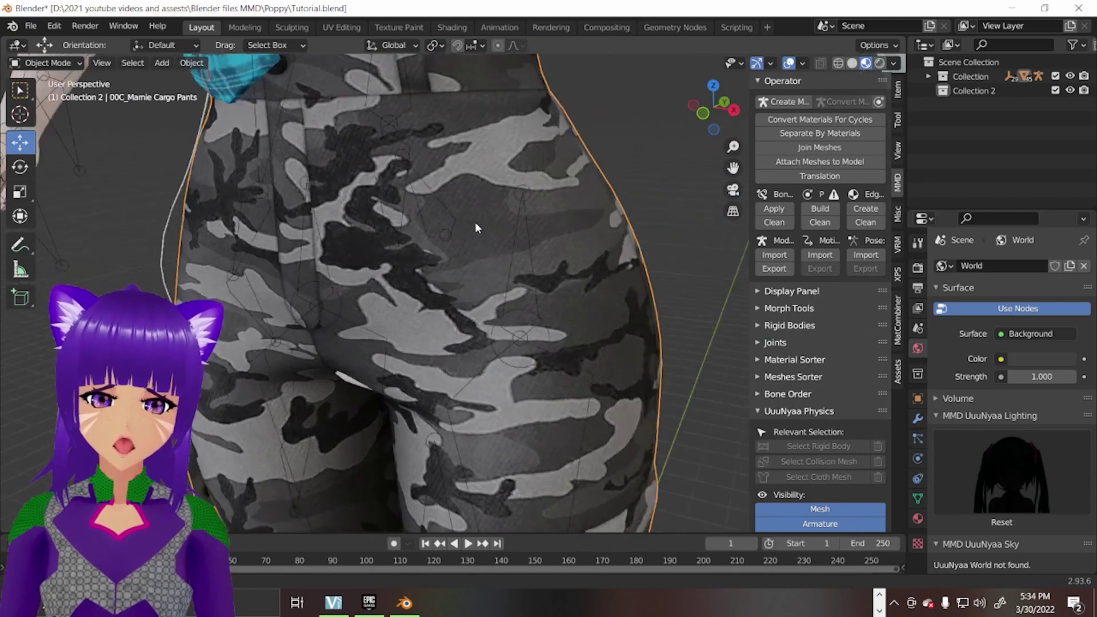
pyautogui.moveTo(474, 221); pyautogui.dragTo(90, 92, button='middle')
pyautogui.click(838, 63)
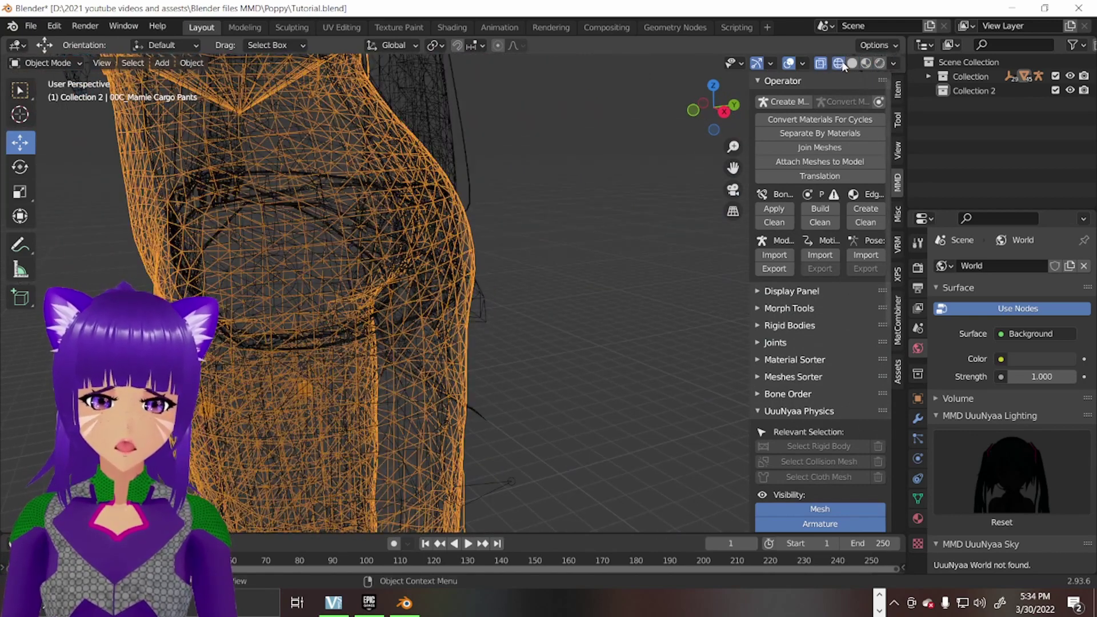
pyautogui.moveTo(571, 171)
pyautogui.mouseDown(button='middle')
pyautogui.moveTo(290, 242)
pyautogui.moveTo(594, 197)
pyautogui.mouseUp(button='middle')
pyautogui.scroll(-3, 447, 243)
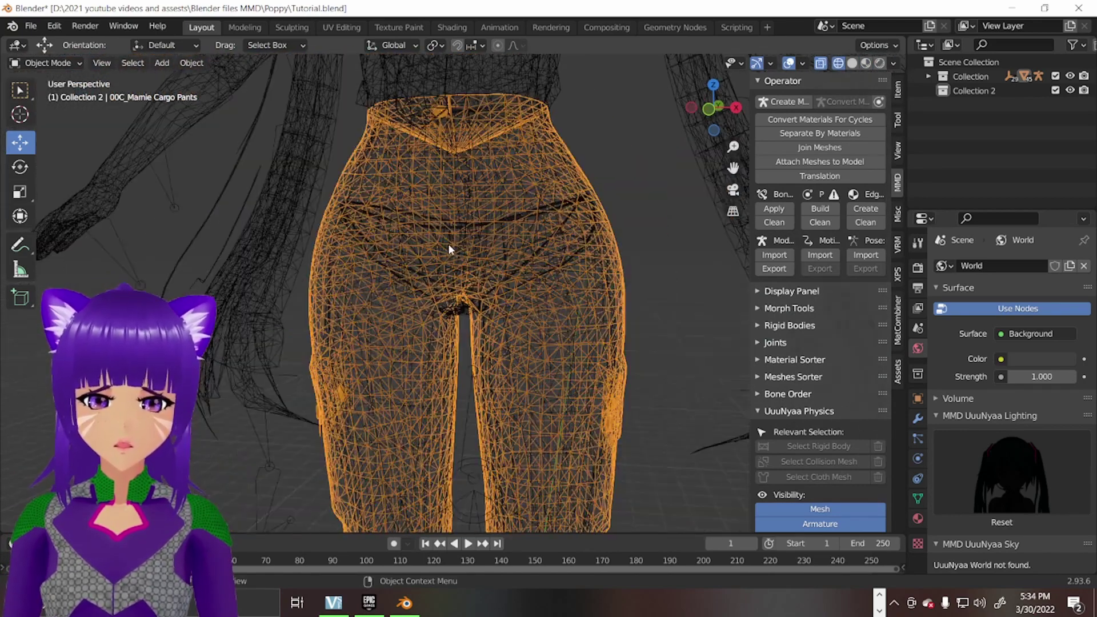
pyautogui.moveTo(448, 243)
pyautogui.mouseDown(button='middle')
pyautogui.moveTo(404, 269)
pyautogui.moveTo(444, 264)
pyautogui.moveTo(387, 264)
pyautogui.moveTo(430, 264)
pyautogui.moveTo(421, 265)
pyautogui.moveTo(512, 180)
pyautogui.moveTo(339, 224)
pyautogui.moveTo(434, 210)
pyautogui.mouseUp(button='middle')
# Return to solid shading and check the seat and crotch of the pants from behind.
pyautogui.click(852, 64)
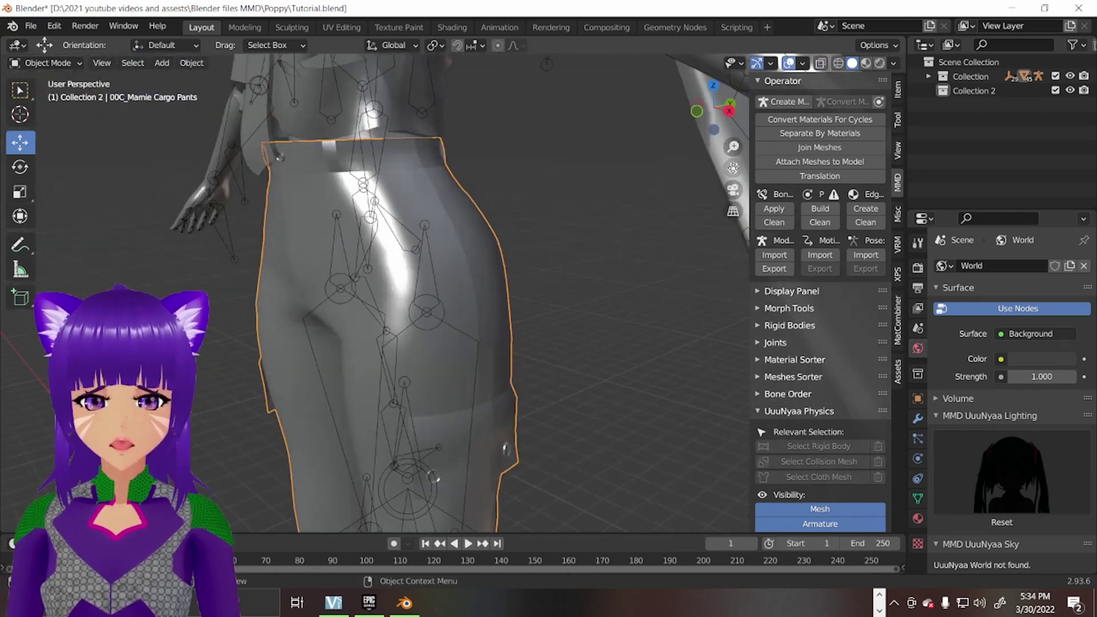
pyautogui.moveTo(686, 206)
pyautogui.mouseDown(button='middle')
pyautogui.moveTo(616, 197)
pyautogui.moveTo(347, 290)
pyautogui.moveTo(249, 275)
pyautogui.moveTo(482, 245)
pyautogui.moveTo(458, 236)
pyautogui.mouseUp(button='middle')
pyautogui.click(45, 63)
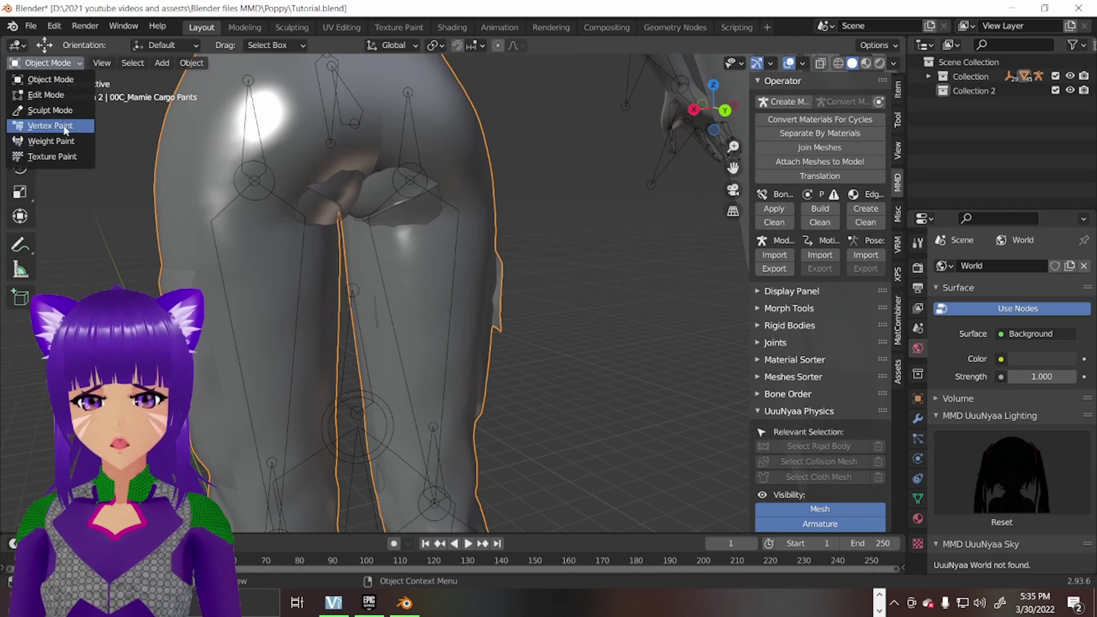
# Enter Sculpt Mode, set the Grab brush radius to 141 px and pull the crotch into shape.
pyautogui.click(34, 105)
pyautogui.scroll(-2, 392, 192)
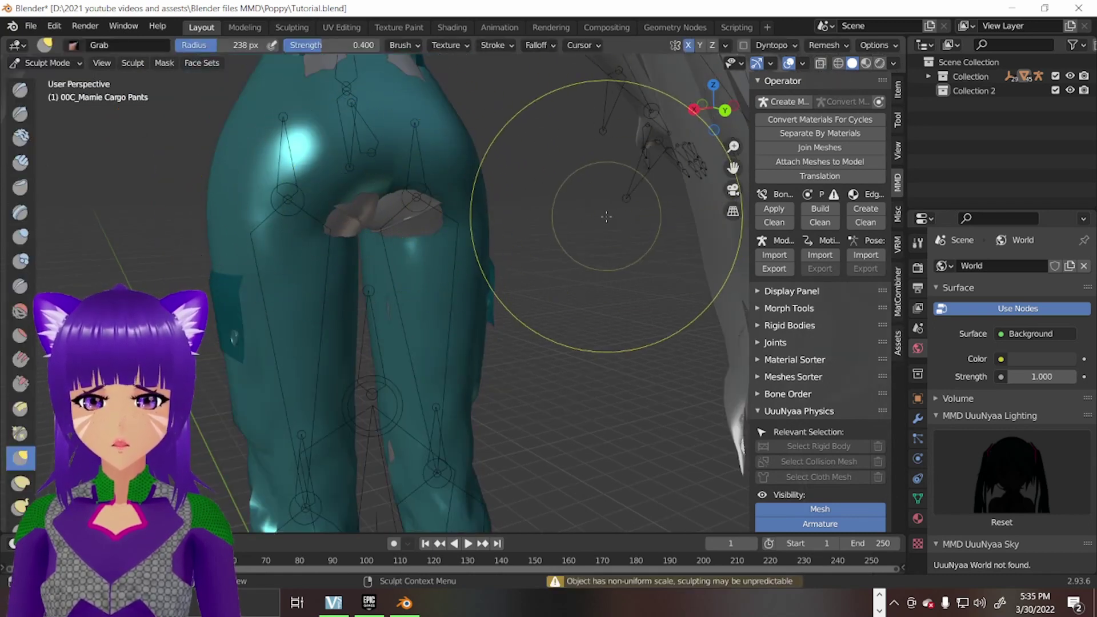
pyautogui.press('f')
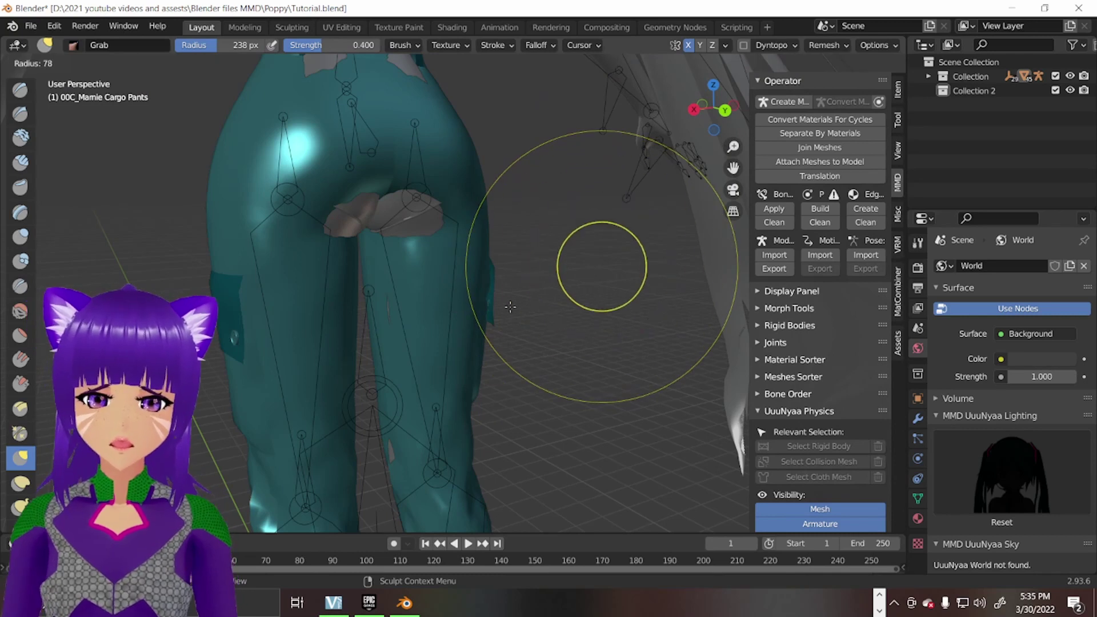
pyautogui.click(577, 289)
pyautogui.press(']')
pyautogui.press(']')
pyautogui.press(']')
pyautogui.press(']')
pyautogui.press(']')
pyautogui.press(']')
pyautogui.press(']')
pyautogui.press(']')
pyautogui.press(']')
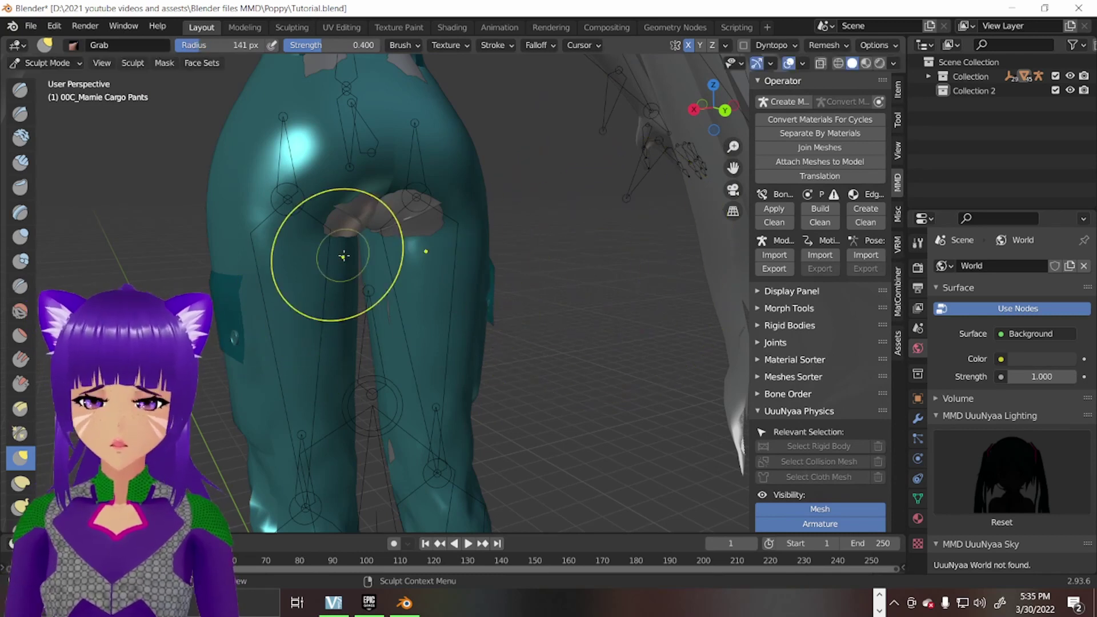
pyautogui.moveTo(356, 209); pyautogui.dragTo(359, 218)
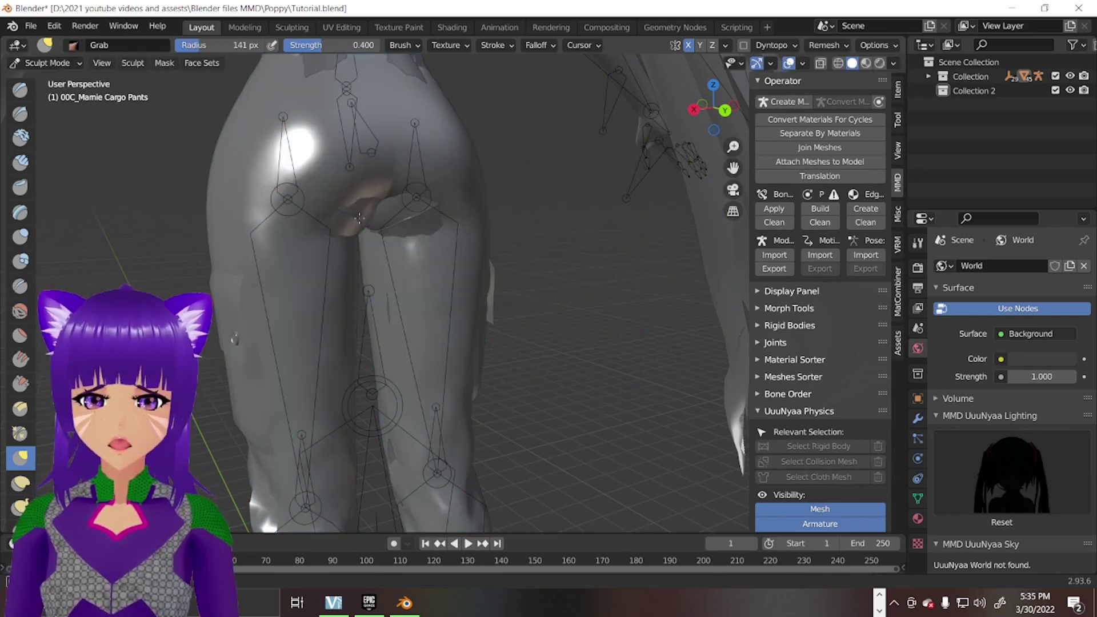
# Show the pants' camo texture in Material Preview and inspect them from the front and rear.
pyautogui.moveTo(393, 246)
pyautogui.mouseDown(button='middle')
pyautogui.moveTo(403, 232)
pyautogui.moveTo(366, 239)
pyautogui.mouseUp(button='middle')
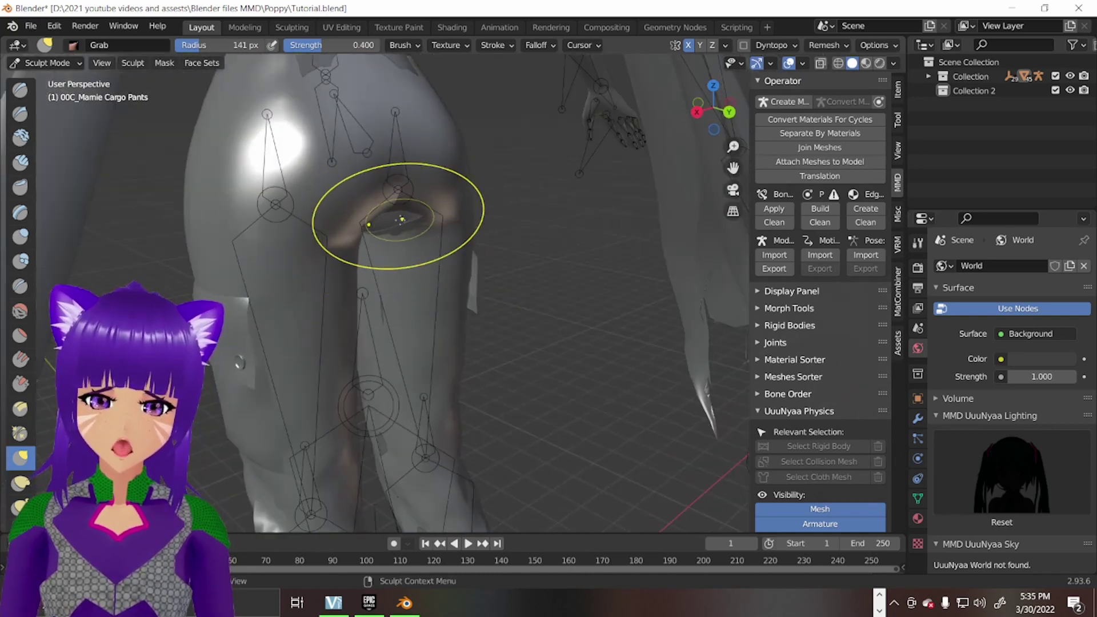
pyautogui.moveTo(389, 241); pyautogui.dragTo(355, 226, button='middle')
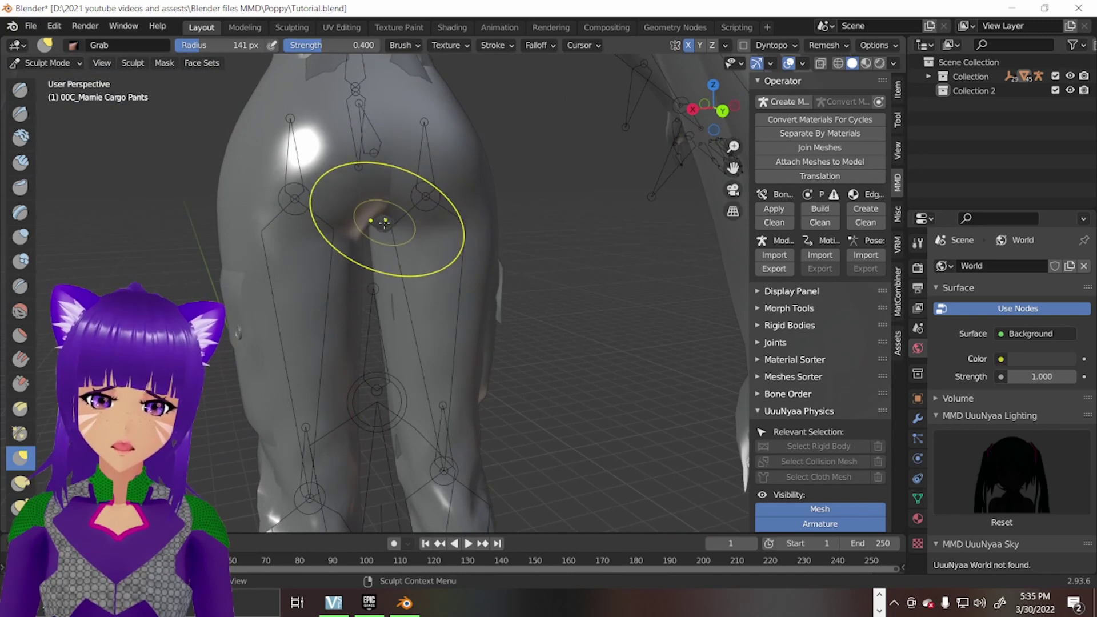
pyautogui.scroll(5, 384, 223)
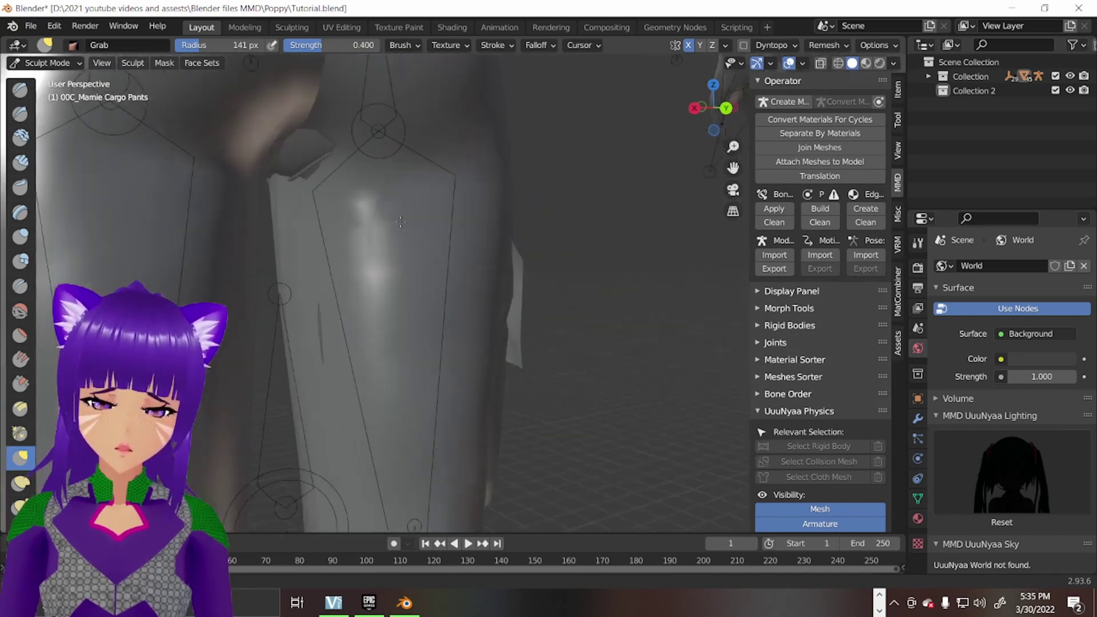
pyautogui.scroll(-5, 401, 222)
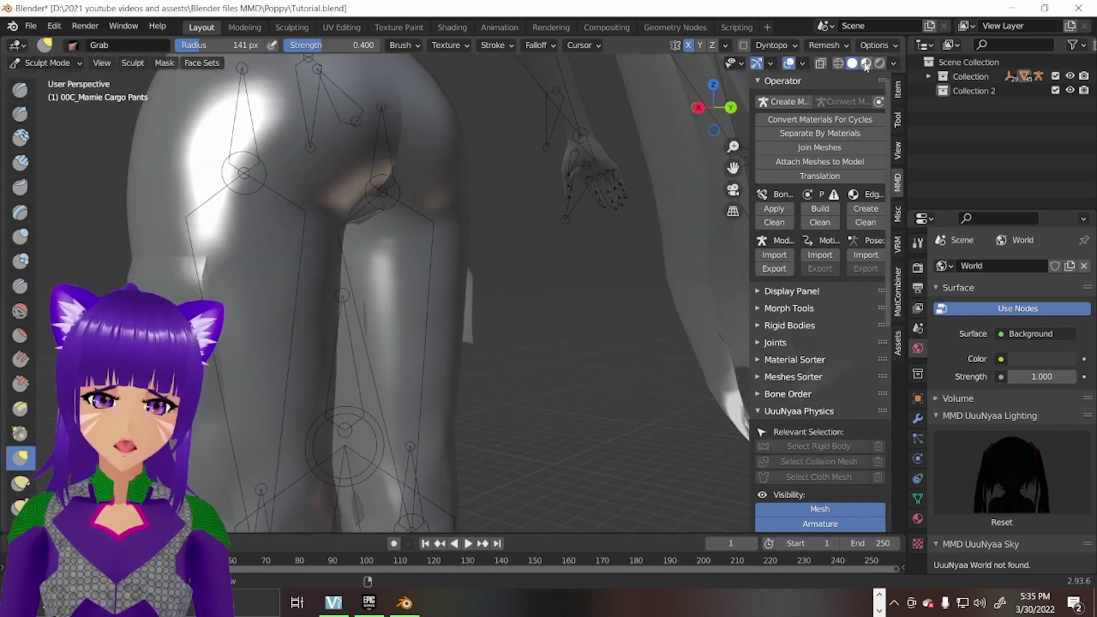
pyautogui.click(865, 63)
pyautogui.scroll(-3, 411, 228)
pyautogui.scroll(3, 434, 200)
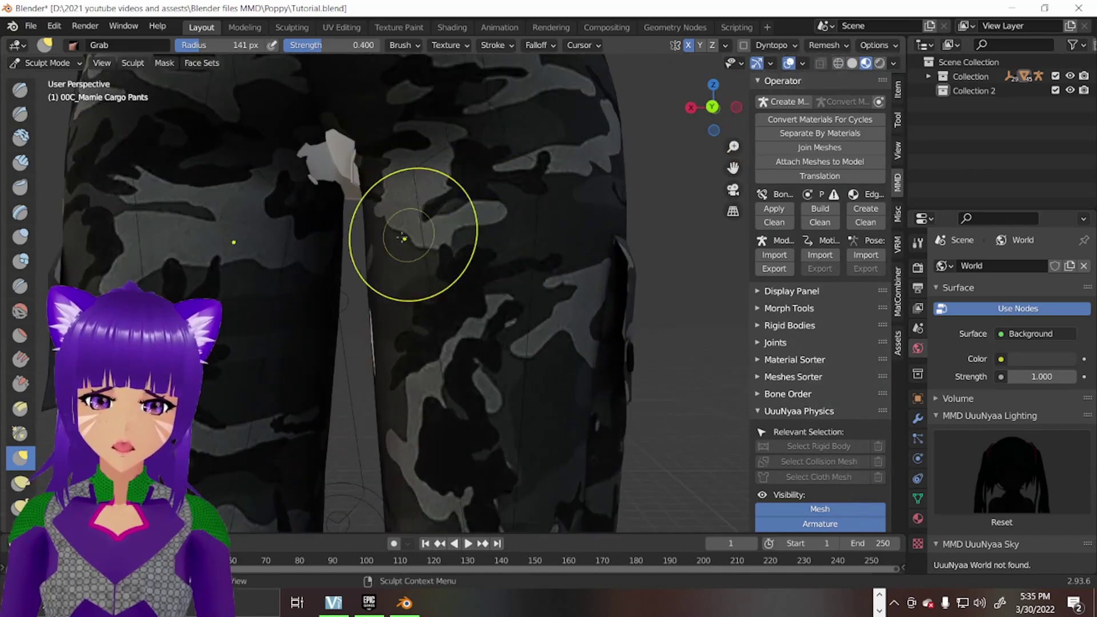
pyautogui.scroll(-3, 371, 274)
pyautogui.moveTo(343, 311); pyautogui.dragTo(468, 217, button='middle')
pyautogui.scroll(3, 471, 214)
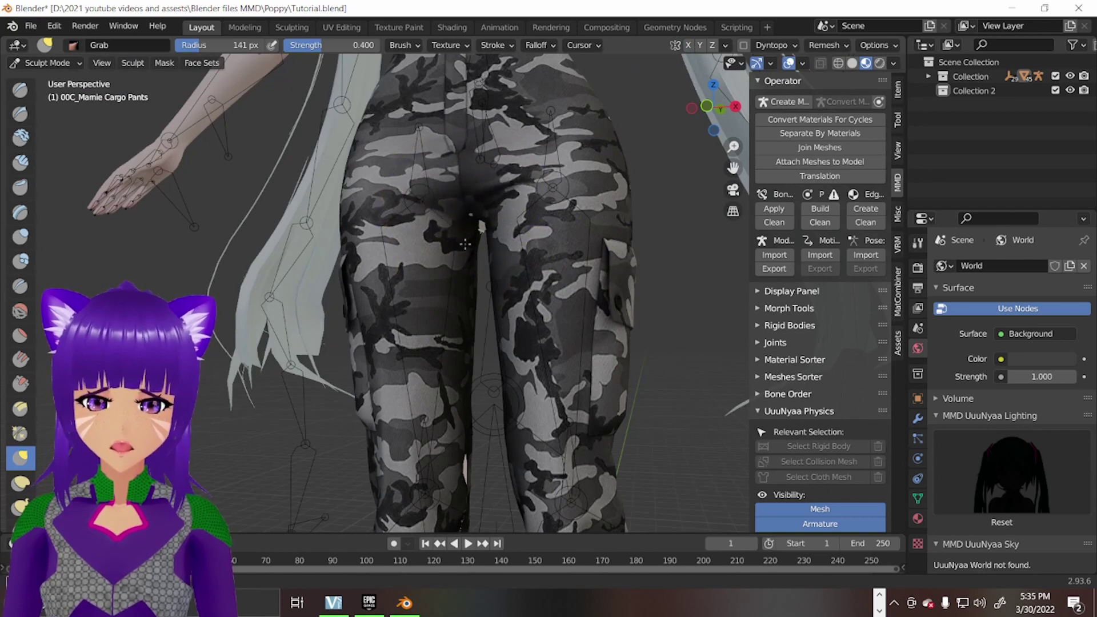
pyautogui.moveTo(481, 244); pyautogui.dragTo(364, 228, button='middle')
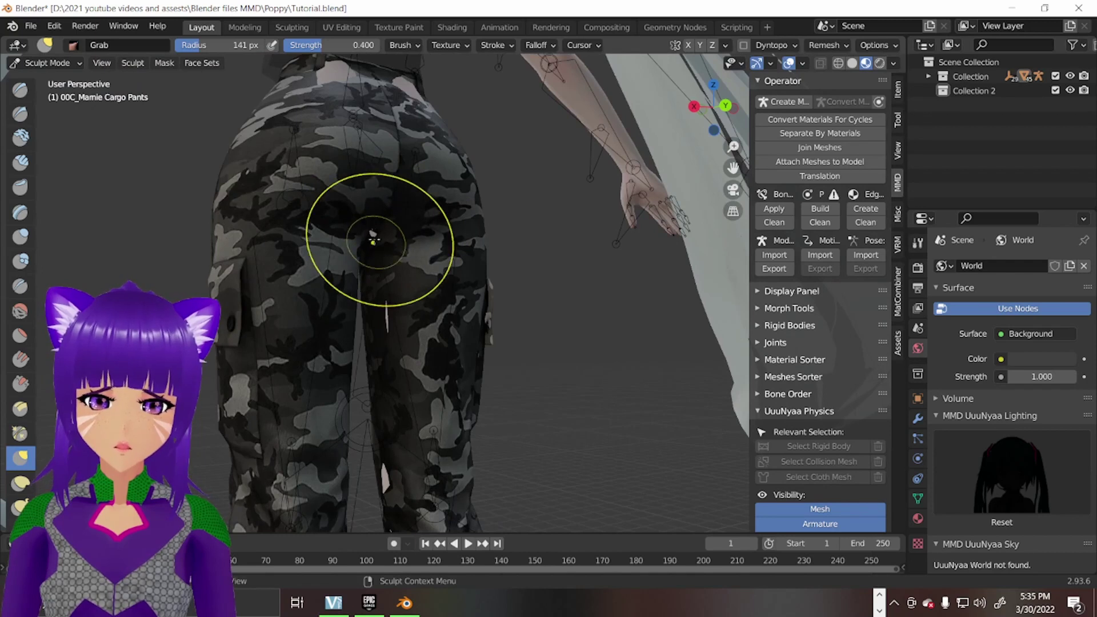
pyautogui.moveTo(406, 341); pyautogui.dragTo(365, 358, button='middle')
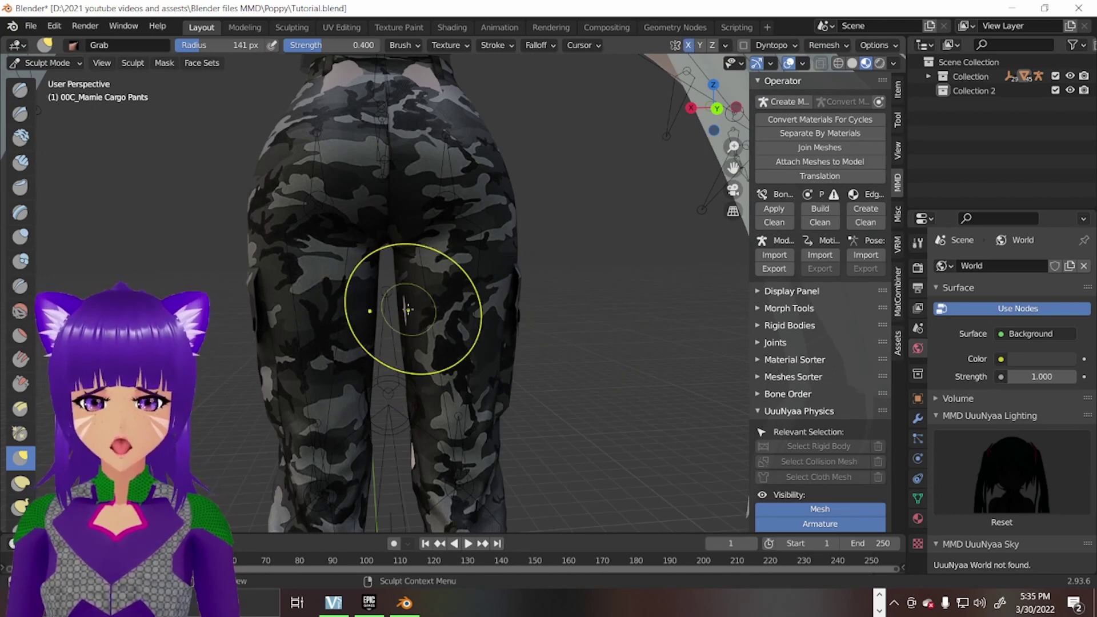
# Reduce the brush radius to 104 px and check the pant hems at the boots and the hips.
pyautogui.press('f')
pyautogui.click(437, 315)
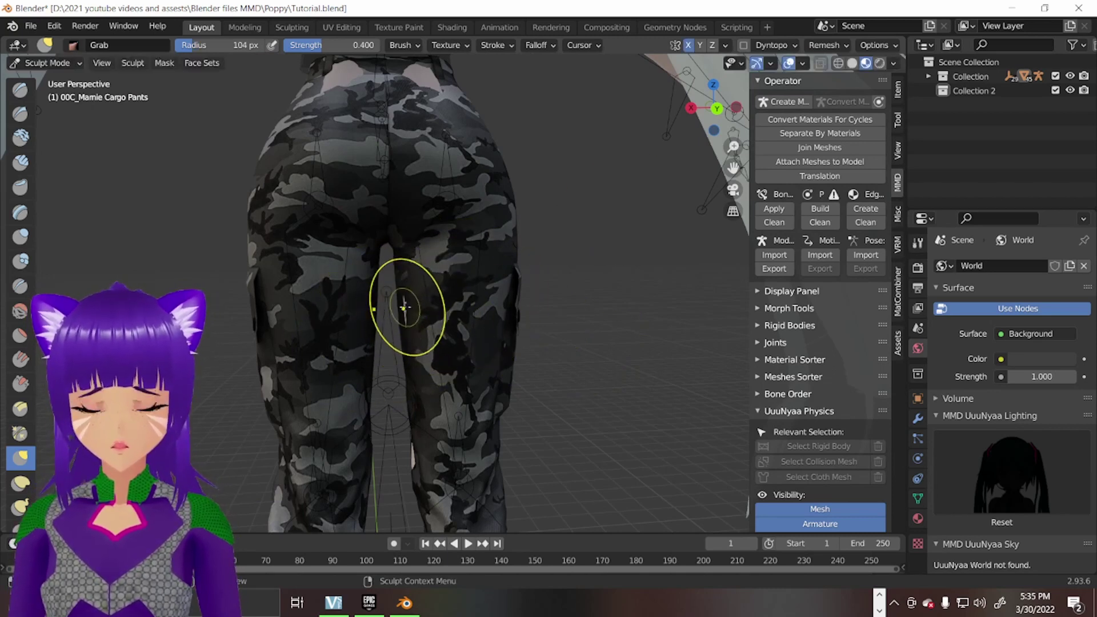
pyautogui.moveTo(408, 309); pyautogui.dragTo(714, 171, button='middle')
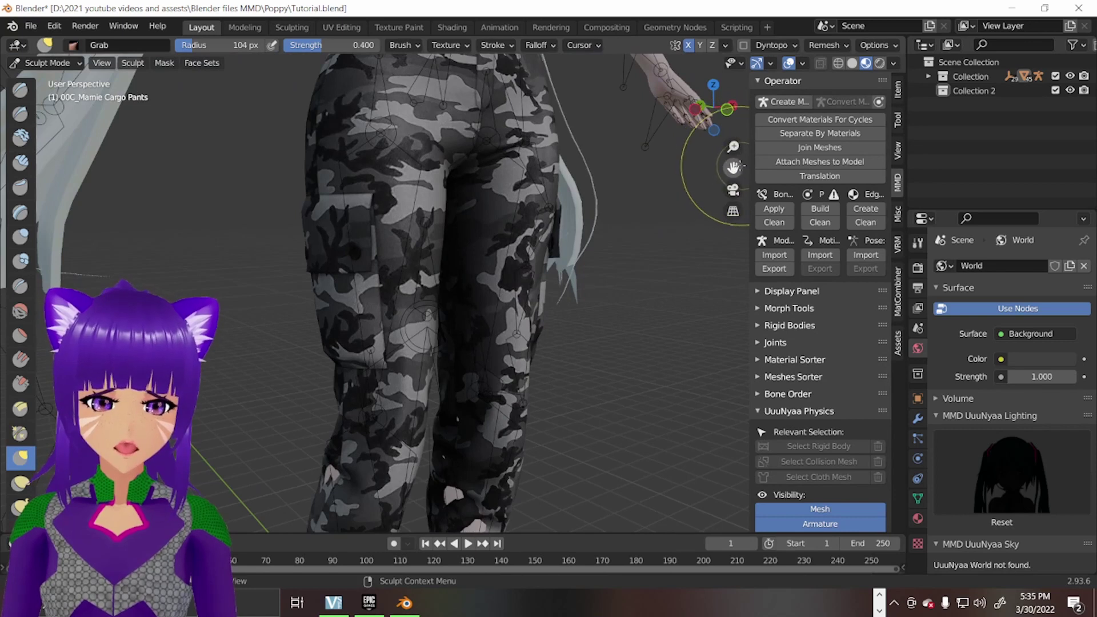
pyautogui.moveTo(733, 167); pyautogui.dragTo(464, 293)
pyautogui.moveTo(465, 293); pyautogui.dragTo(448, 195, button='middle')
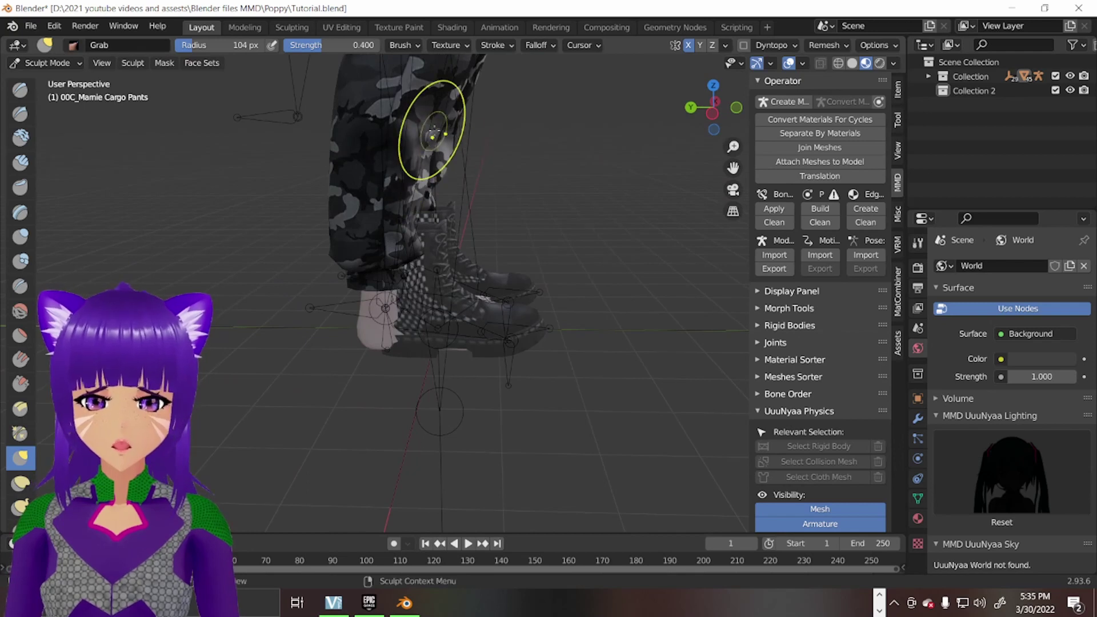
pyautogui.moveTo(501, 216)
pyautogui.mouseDown(button='middle')
pyautogui.moveTo(392, 237)
pyautogui.moveTo(346, 293)
pyautogui.moveTo(469, 269)
pyautogui.mouseUp(button='middle')
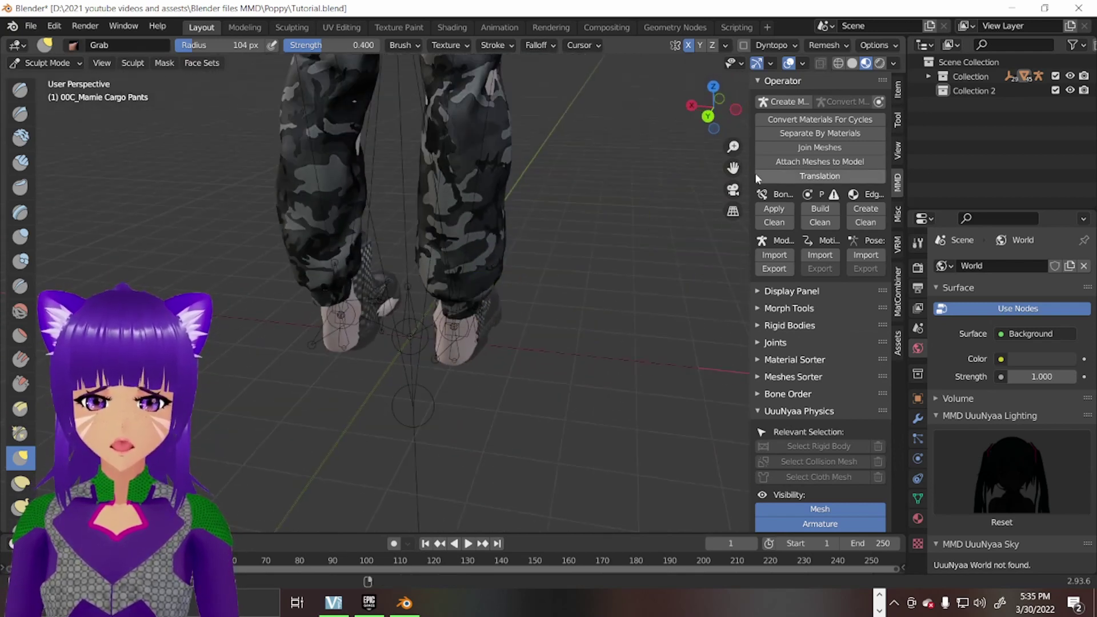
pyautogui.moveTo(733, 167); pyautogui.dragTo(732, 526)
pyautogui.moveTo(510, 241); pyautogui.dragTo(414, 232, button='middle')
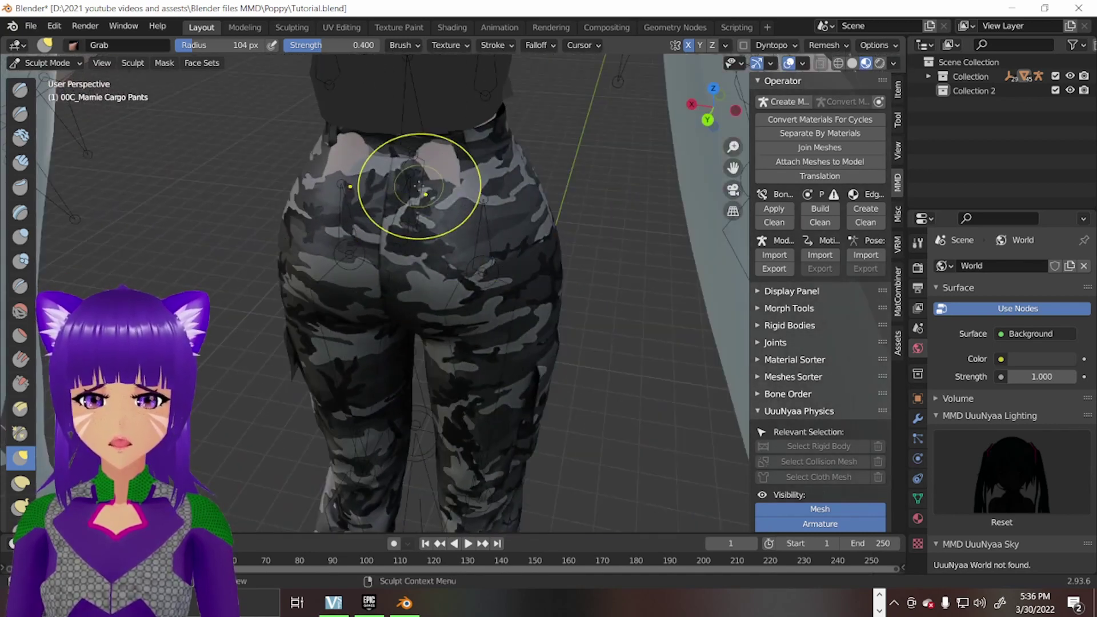
pyautogui.moveTo(426, 174)
pyautogui.mouseDown(button='middle')
pyautogui.moveTo(392, 440)
pyautogui.moveTo(571, 371)
pyautogui.mouseUp(button='middle')
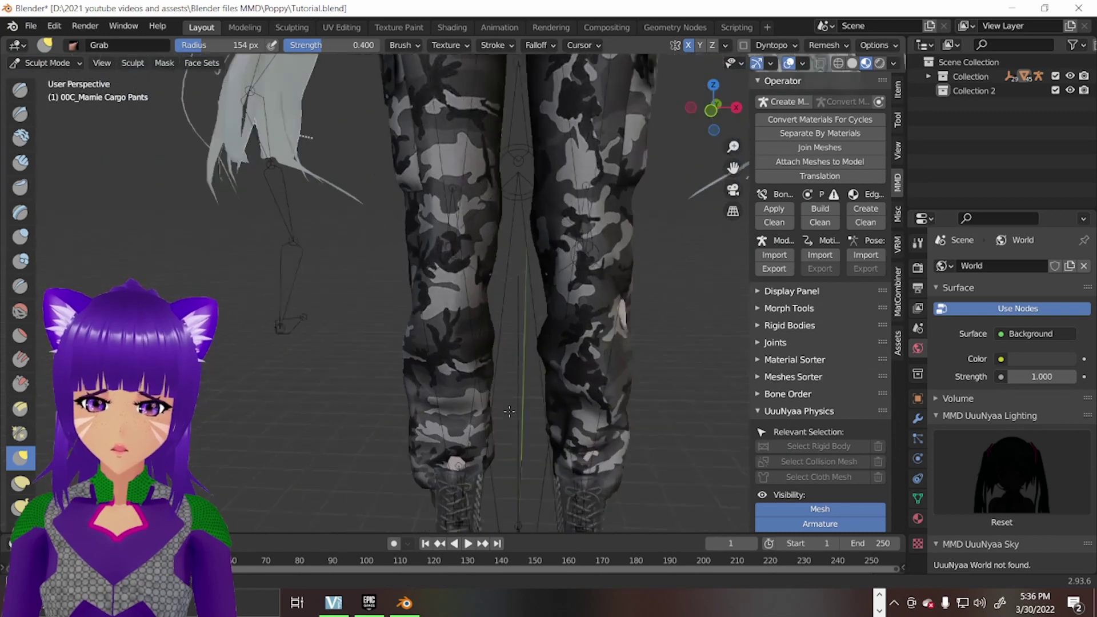
# Enlarge the brush to 154 px and check the left knee in wireframe, then with materials.
pyautogui.press('f')
pyautogui.click(692, 356)
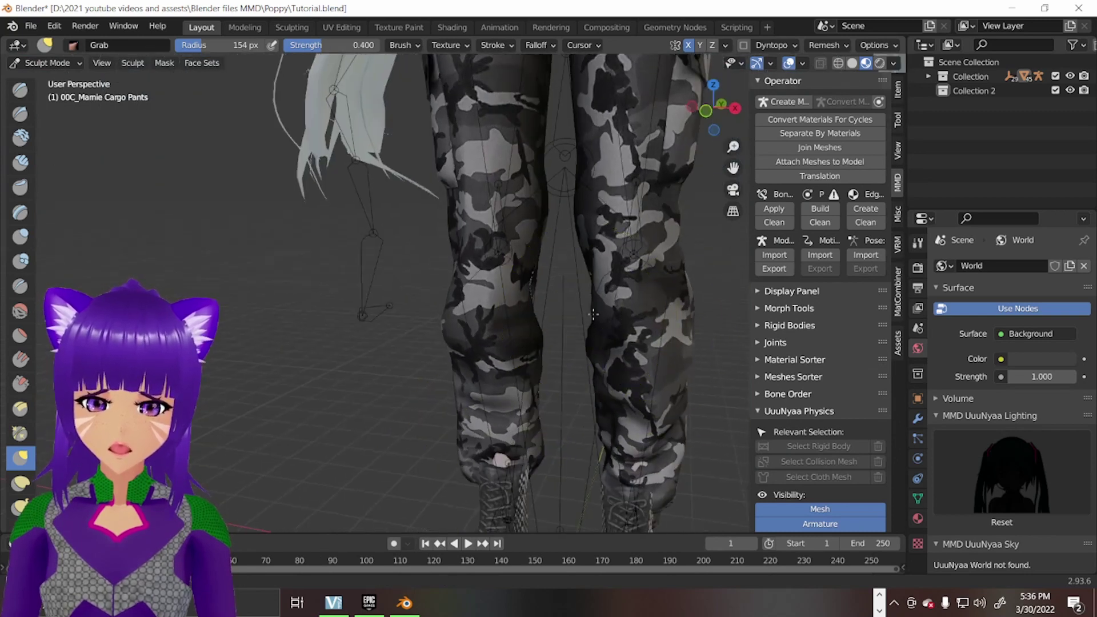
pyautogui.scroll(2, 607, 301)
pyautogui.moveTo(607, 301); pyautogui.dragTo(563, 326, button='middle')
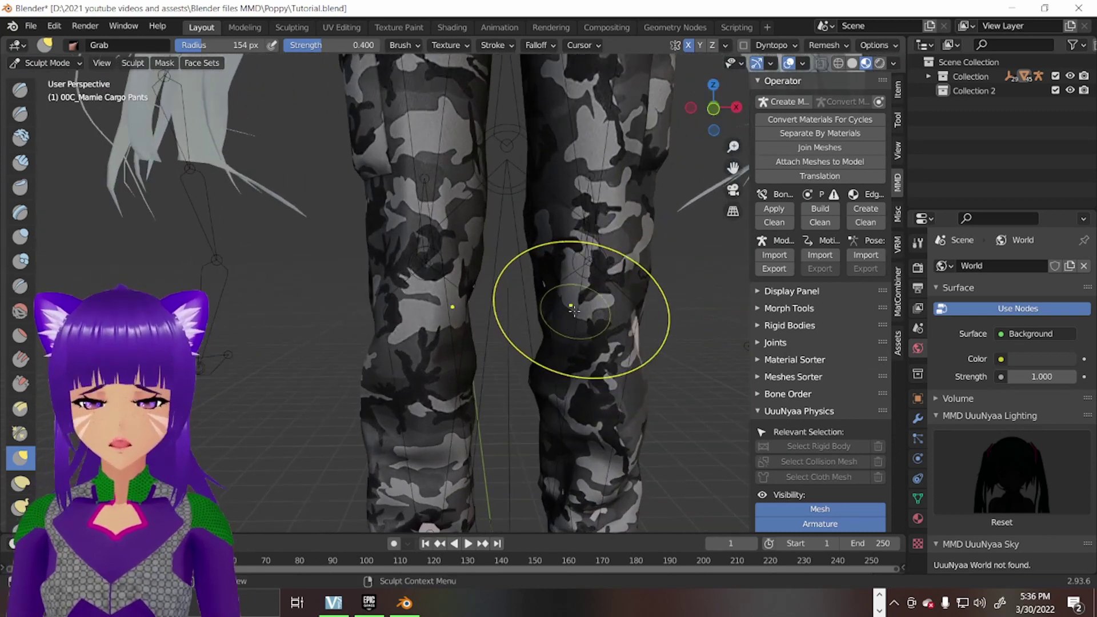
pyautogui.click(838, 63)
pyautogui.moveTo(600, 318); pyautogui.dragTo(497, 329, button='middle')
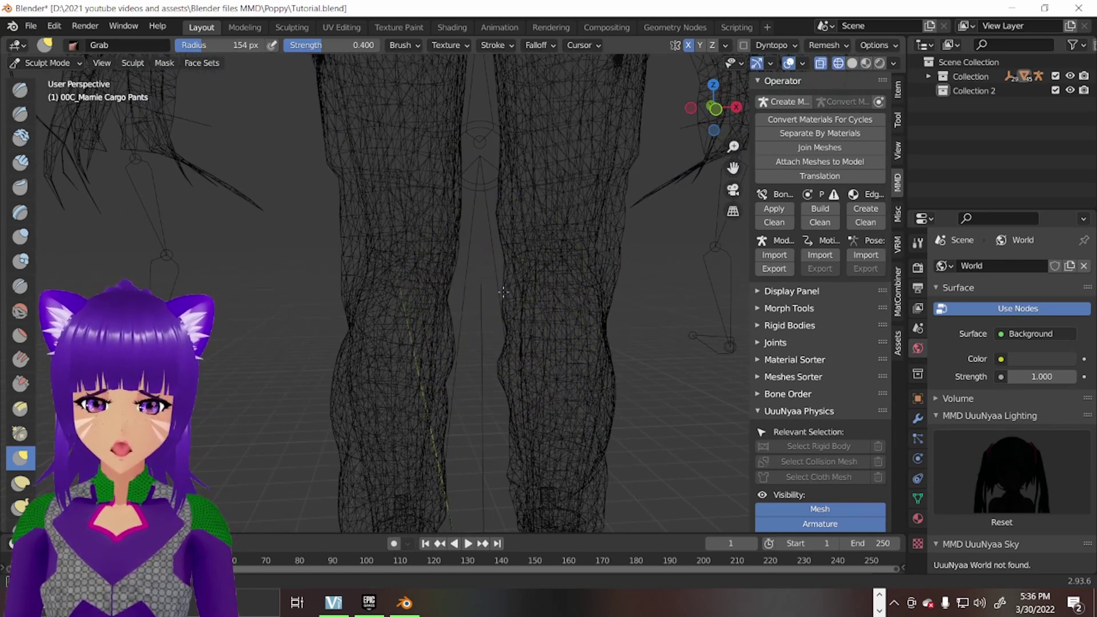
pyautogui.click(866, 63)
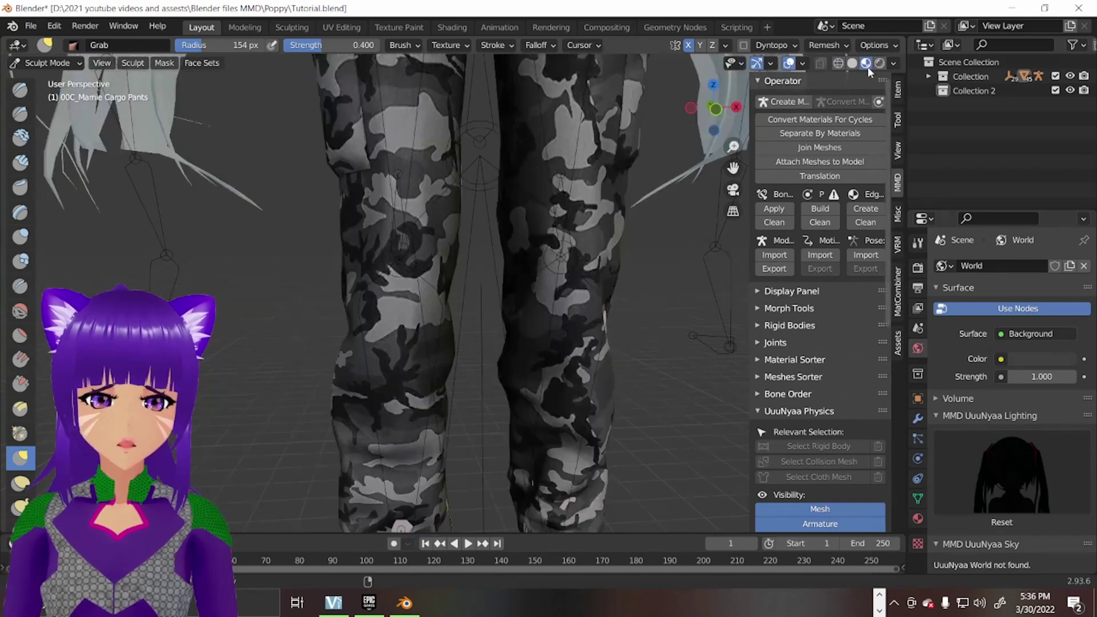
pyautogui.moveTo(575, 355); pyautogui.dragTo(543, 269, button='middle')
pyautogui.moveTo(733, 167); pyautogui.dragTo(470, 215, button='middle')
pyautogui.scroll(-4, 502, 306)
pyautogui.moveTo(501, 306); pyautogui.dragTo(549, 246, button='middle')
pyautogui.scroll(5, 550, 245)
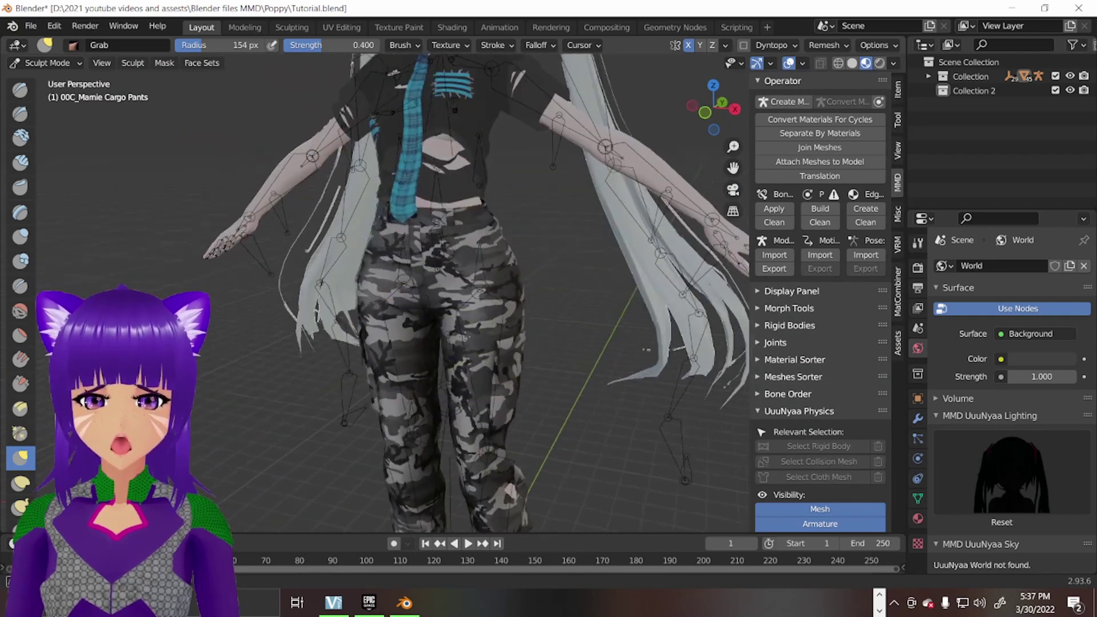
pyautogui.scroll(2, 492, 343)
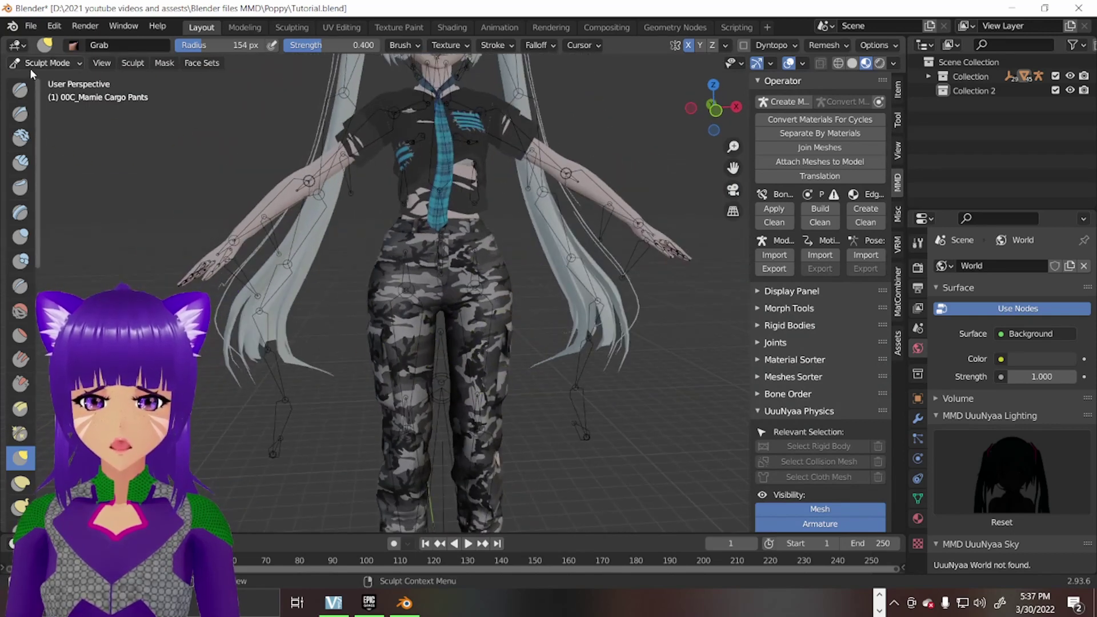
# Switch to Object Mode and view the boots and legs from a low angle.
pyautogui.click(34, 64)
pyautogui.click(40, 80)
pyautogui.scroll(-3, 584, 278)
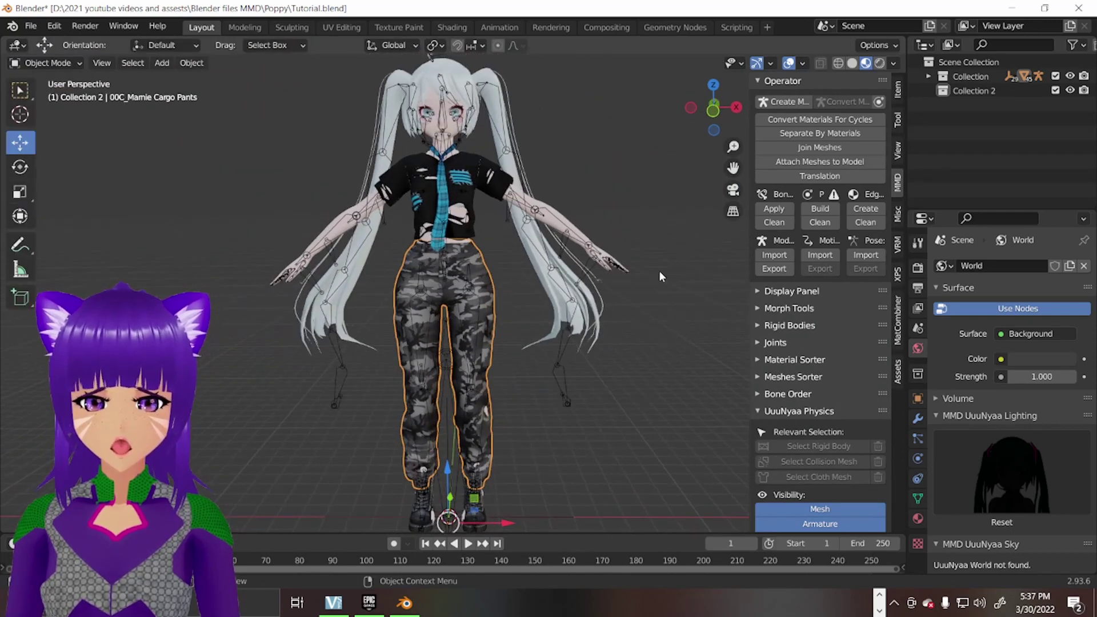
pyautogui.scroll(2, 659, 273)
pyautogui.moveTo(732, 167); pyautogui.dragTo(733, 91)
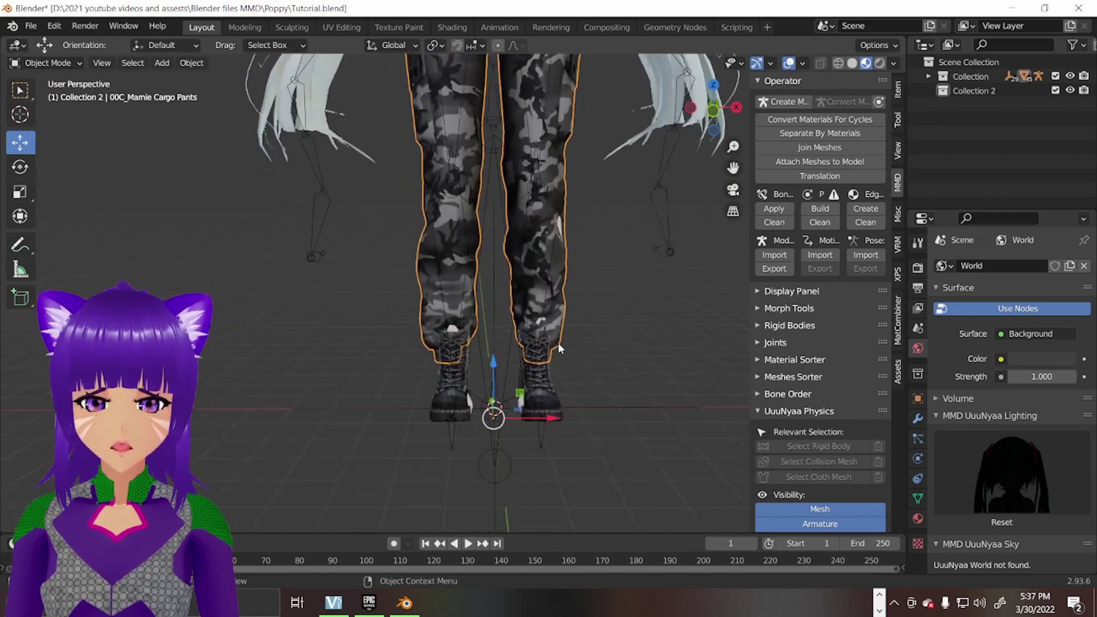
pyautogui.scroll(2, 560, 343)
pyautogui.moveTo(564, 344); pyautogui.dragTo(502, 351, button='middle')
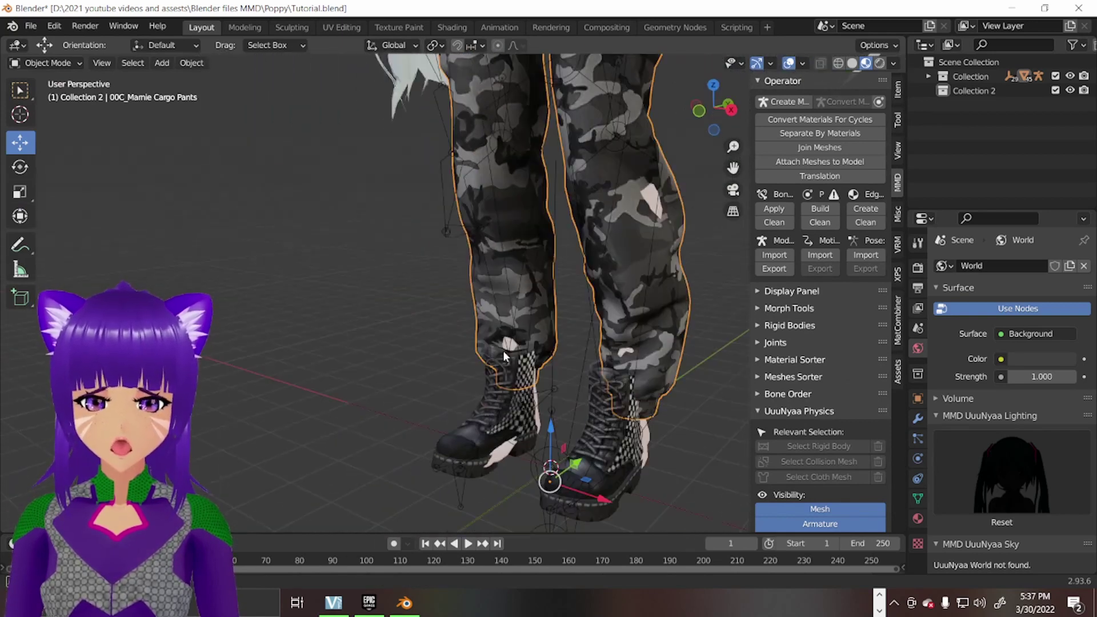
# Go back to Sculpt Mode and work on the pant legs from the front and side.
pyautogui.click(48, 63)
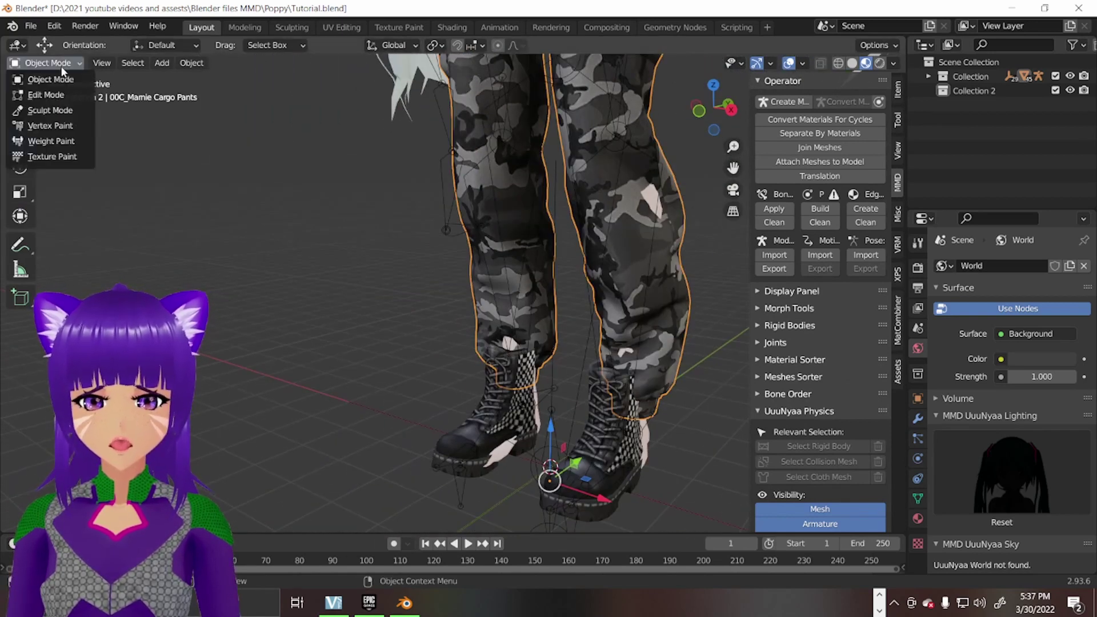
pyautogui.click(50, 110)
pyautogui.moveTo(571, 240); pyautogui.dragTo(599, 220, button='middle')
pyautogui.click(613, 219)
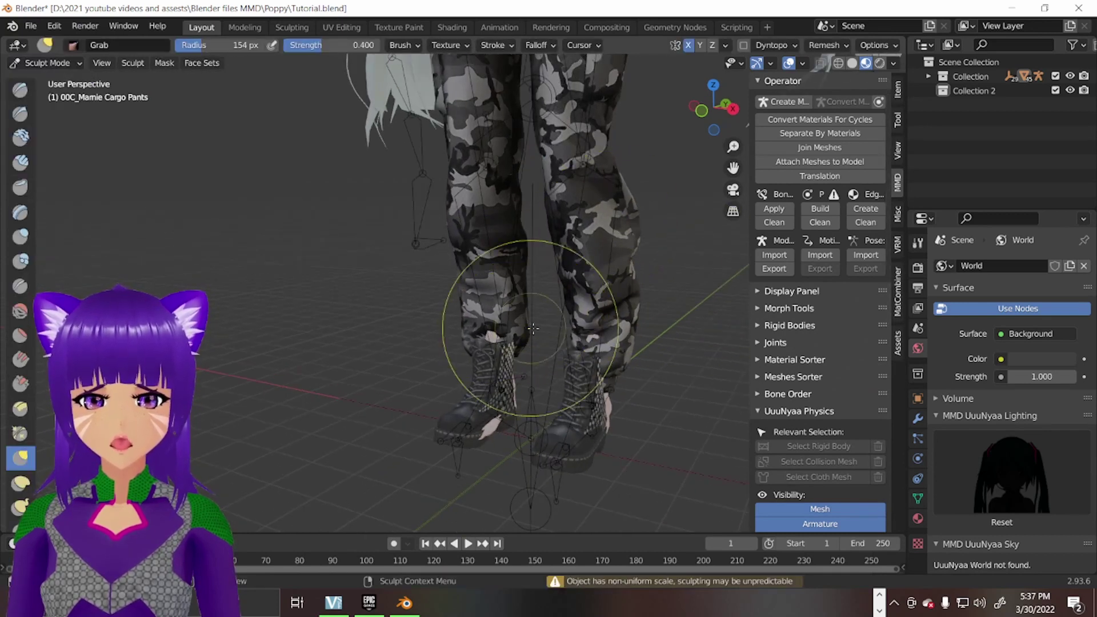
pyautogui.moveTo(501, 343); pyautogui.dragTo(453, 392, button='middle')
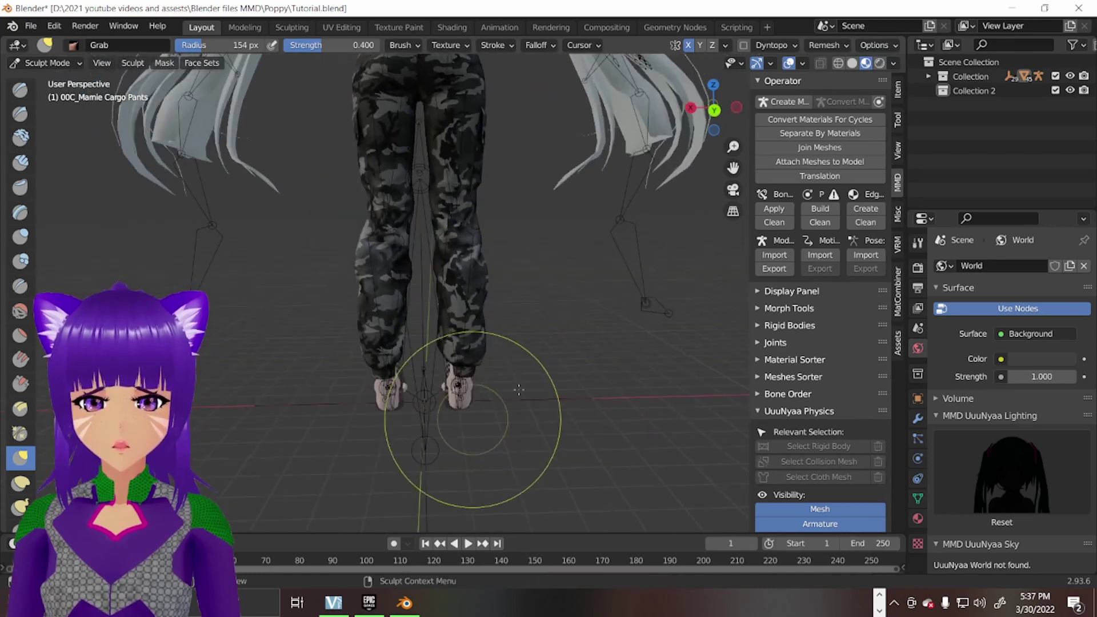
pyautogui.moveTo(733, 167); pyautogui.dragTo(734, 319)
pyautogui.scroll(4, 441, 367)
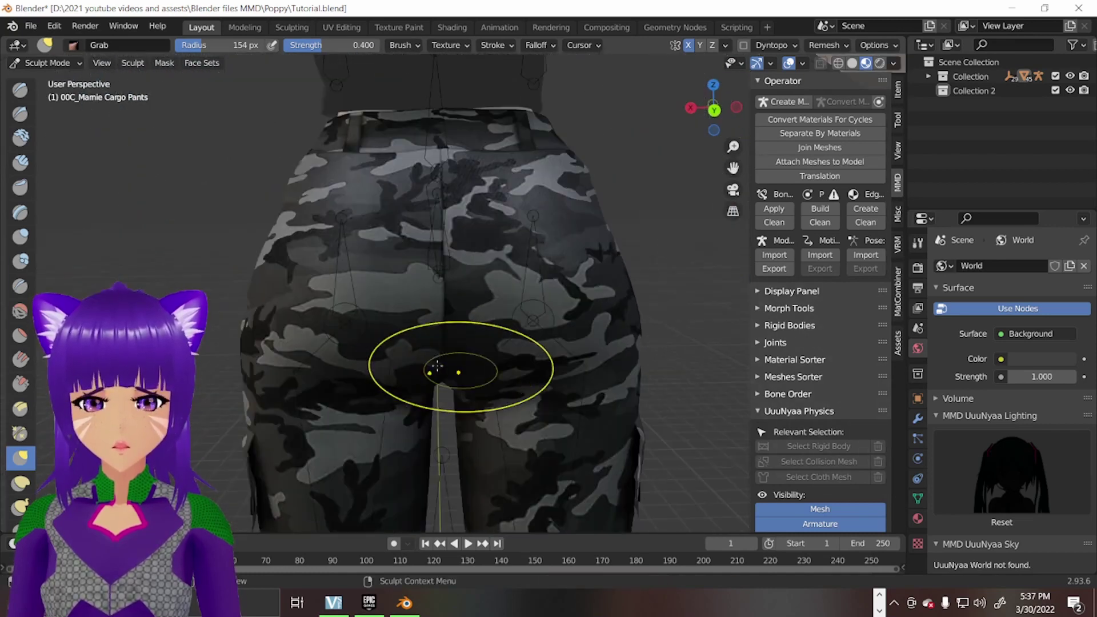
pyautogui.scroll(-4, 440, 367)
pyautogui.moveTo(440, 367)
pyautogui.mouseDown(button='middle')
pyautogui.moveTo(581, 402)
pyautogui.moveTo(607, 460)
pyautogui.moveTo(617, 421)
pyautogui.moveTo(473, 420)
pyautogui.moveTo(514, 318)
pyautogui.mouseUp(button='middle')
# Check the cuffs over the boots from the side and back, then return to Object Mode.
pyautogui.moveTo(732, 168); pyautogui.dragTo(731, 34)
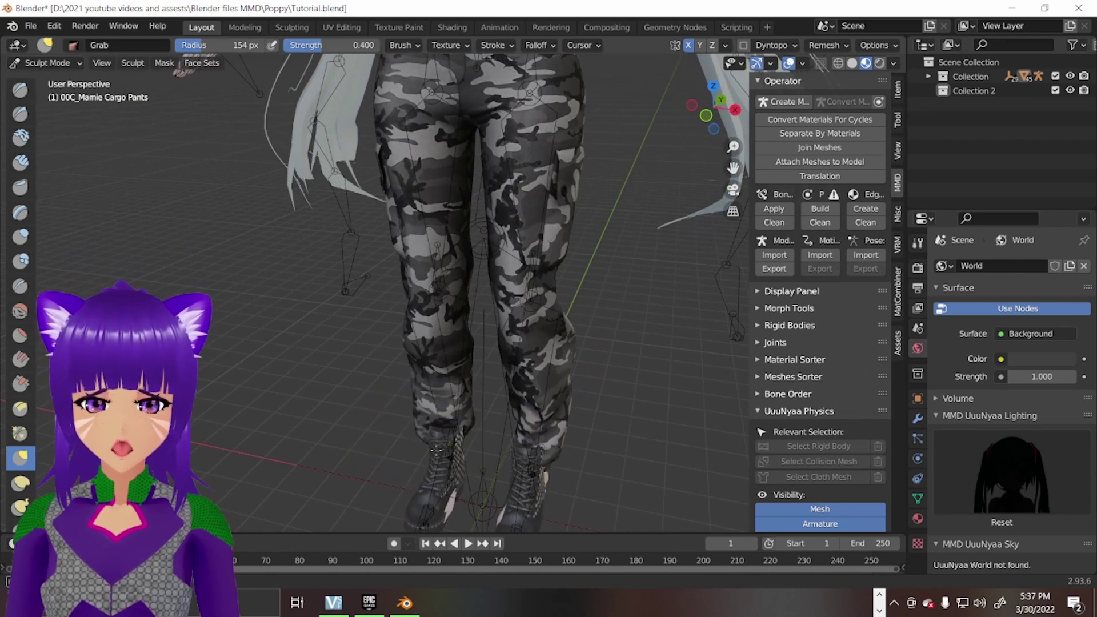
pyautogui.moveTo(436, 451); pyautogui.dragTo(521, 435, button='middle')
pyautogui.scroll(3, 464, 453)
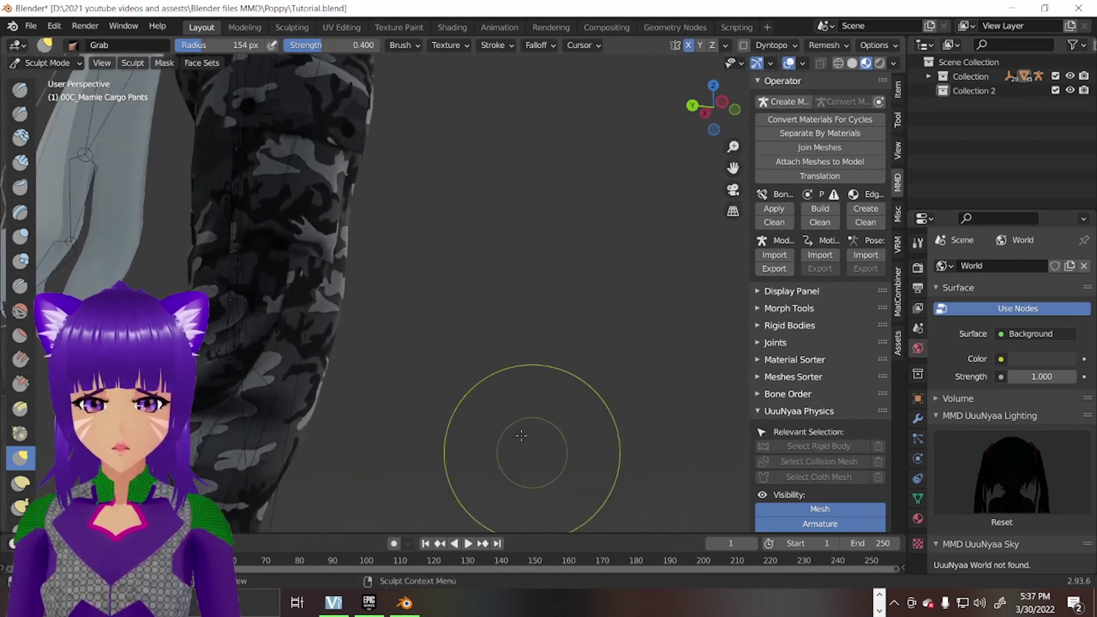
pyautogui.scroll(-5, 486, 435)
pyautogui.moveTo(429, 436); pyautogui.dragTo(517, 402, button='middle')
pyautogui.scroll(4, 516, 402)
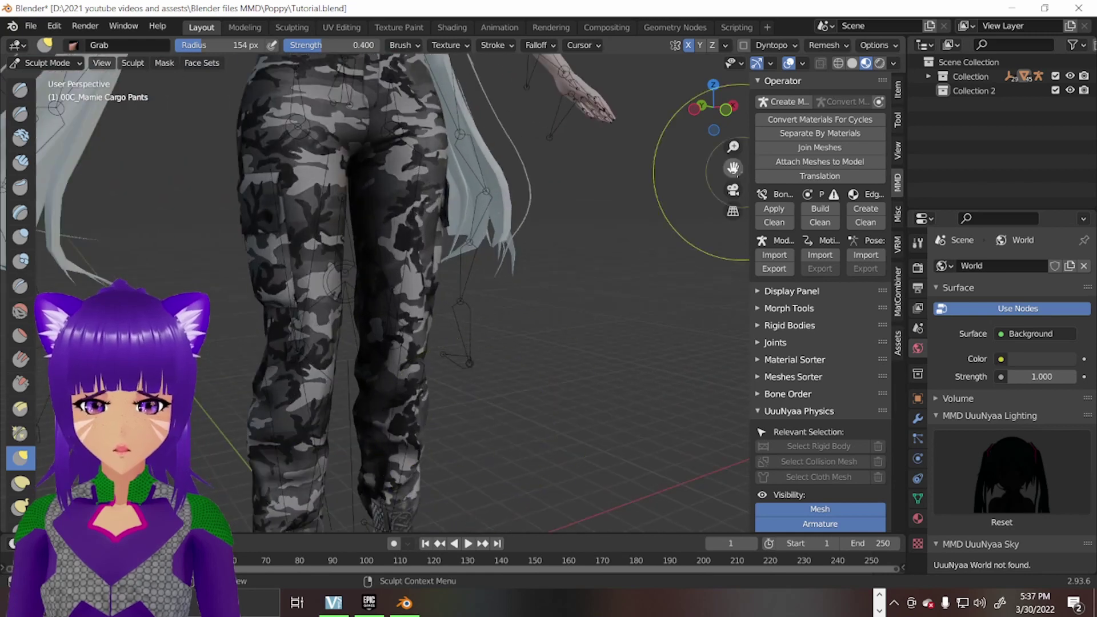
pyautogui.moveTo(733, 167); pyautogui.dragTo(733, 69)
pyautogui.scroll(2, 563, 282)
pyautogui.moveTo(564, 282); pyautogui.dragTo(463, 469, button='middle')
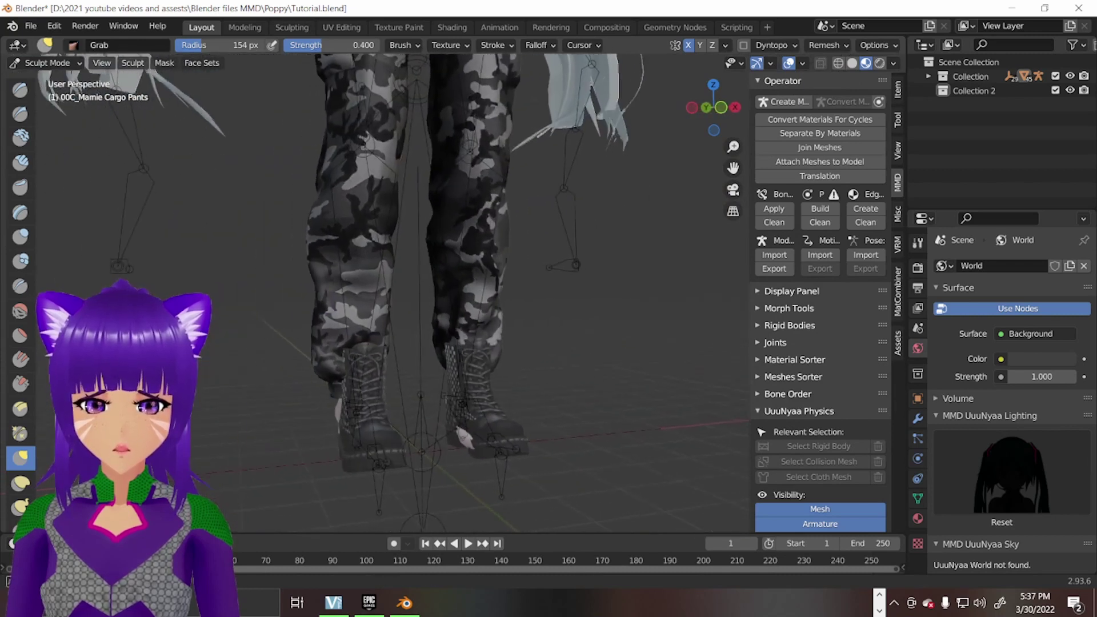
pyautogui.scroll(2, 318, 448)
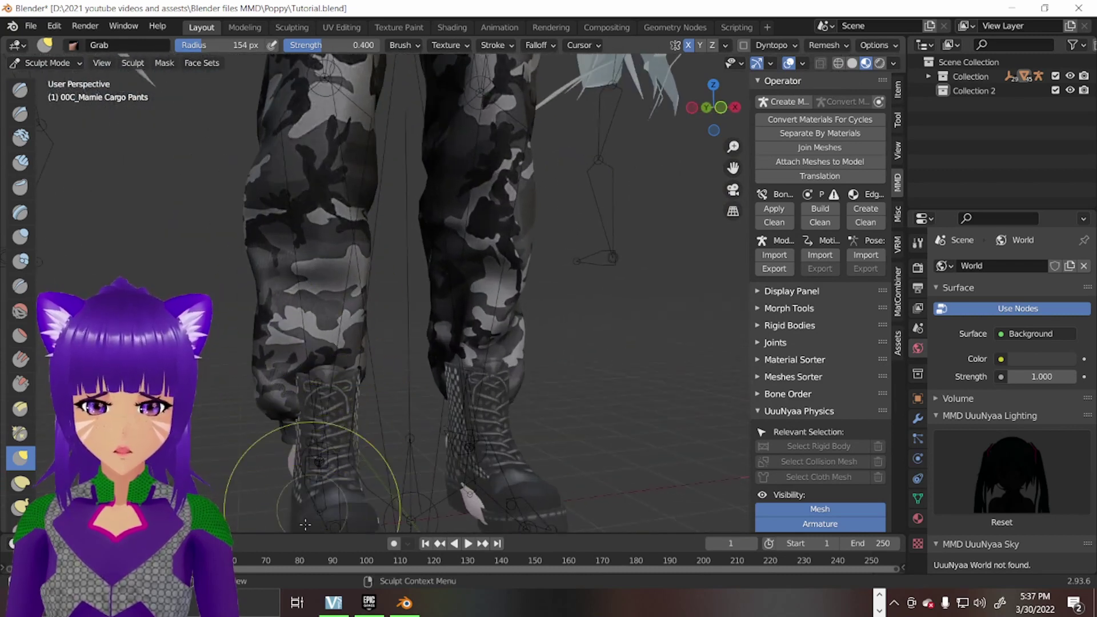
pyautogui.scroll(-1, 160, 333)
pyautogui.click(49, 63)
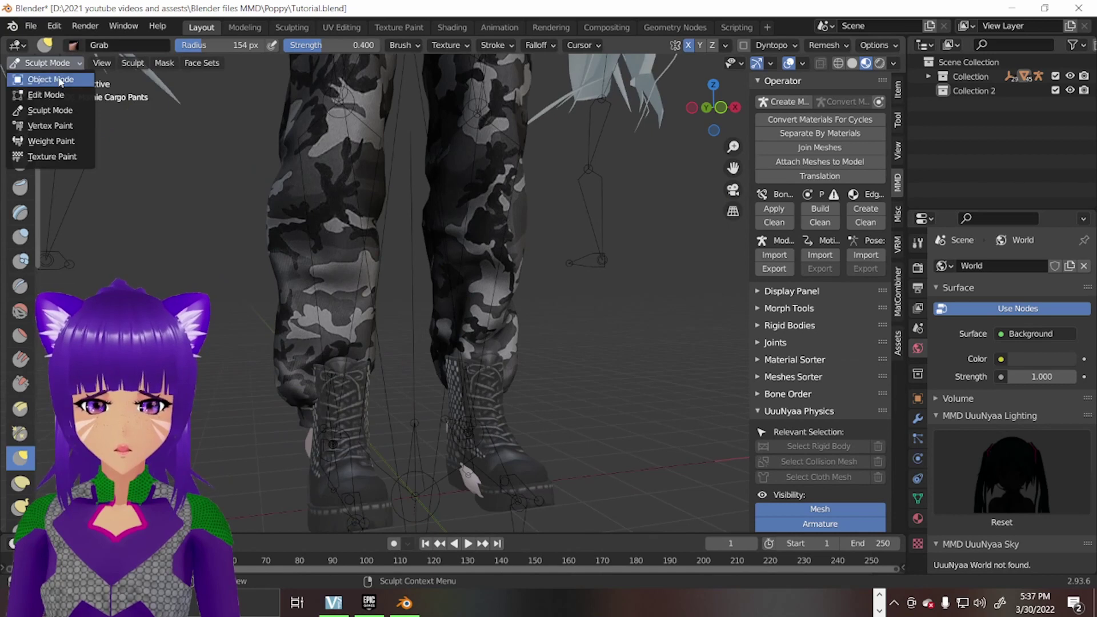
pyautogui.click(46, 40)
pyautogui.scroll(-2, 489, 254)
# Join the camo pants with the rest of the character's meshes.
pyautogui.scroll(-1, 489, 255)
pyautogui.scroll(-4, 561, 317)
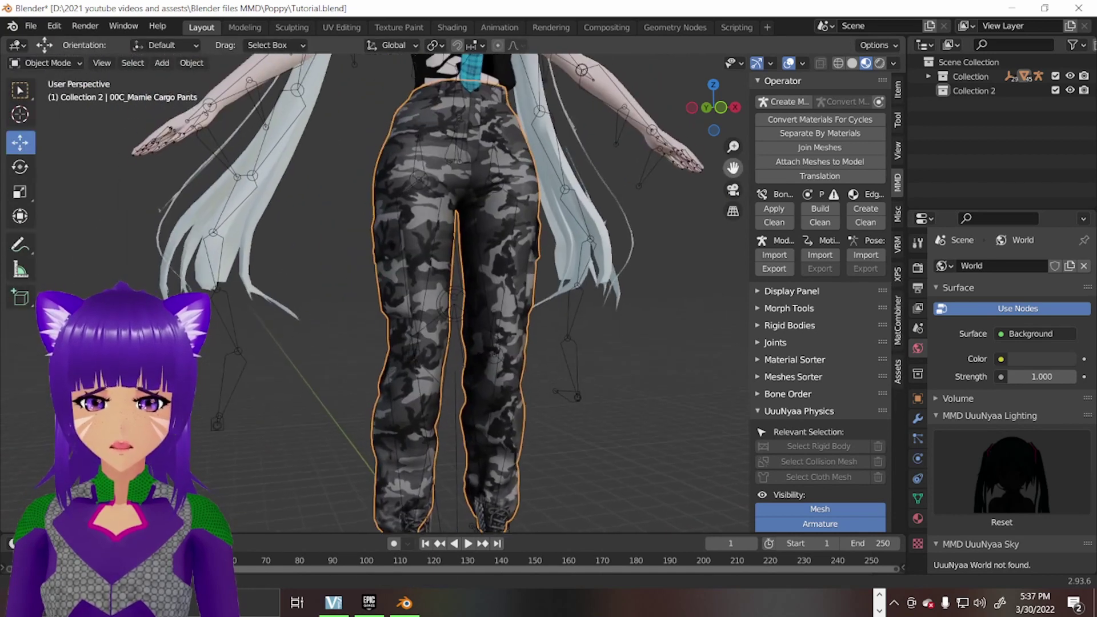
pyautogui.moveTo(561, 317); pyautogui.dragTo(592, 326, button='middle')
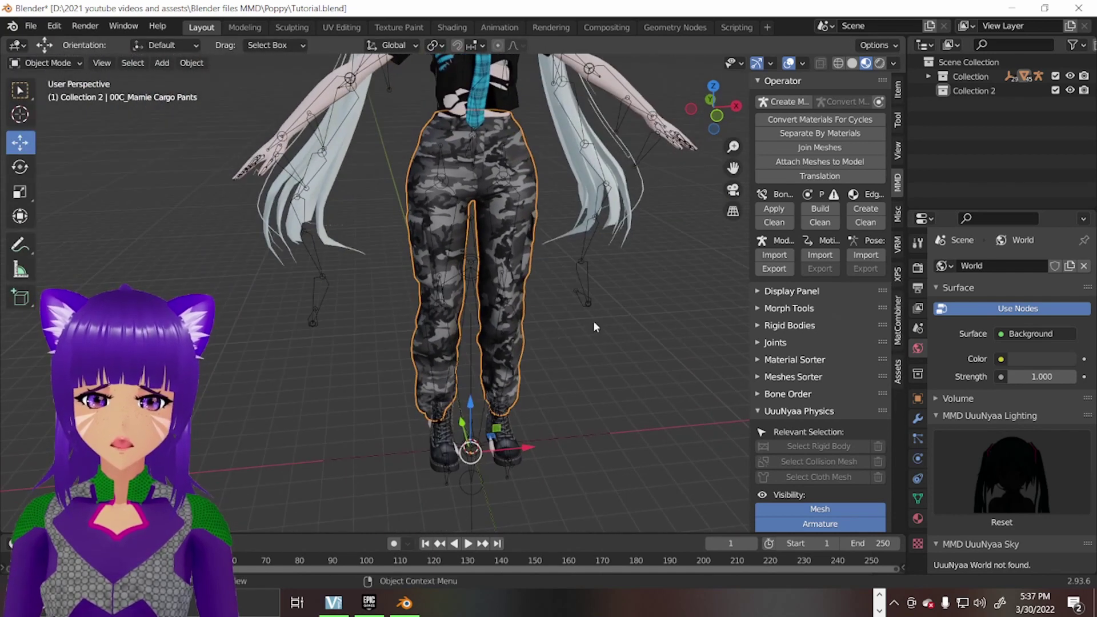
pyautogui.click(820, 147)
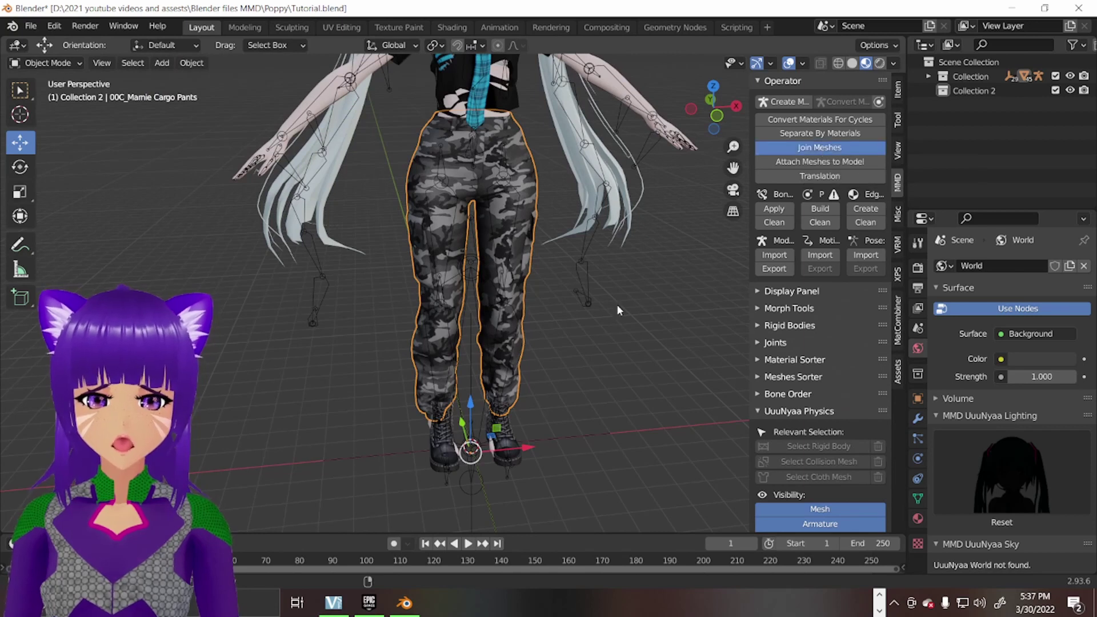
# Select the character's TEST1_arm armature.
pyautogui.scroll(1, 501, 227)
pyautogui.moveTo(501, 228); pyautogui.dragTo(449, 184, button='middle')
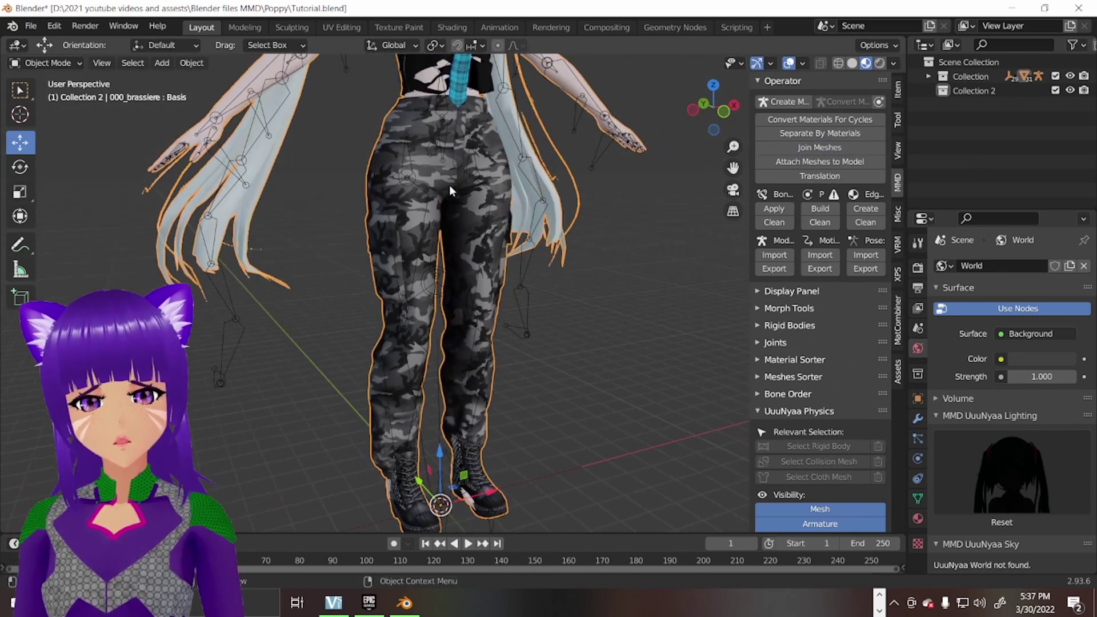
pyautogui.click(403, 186)
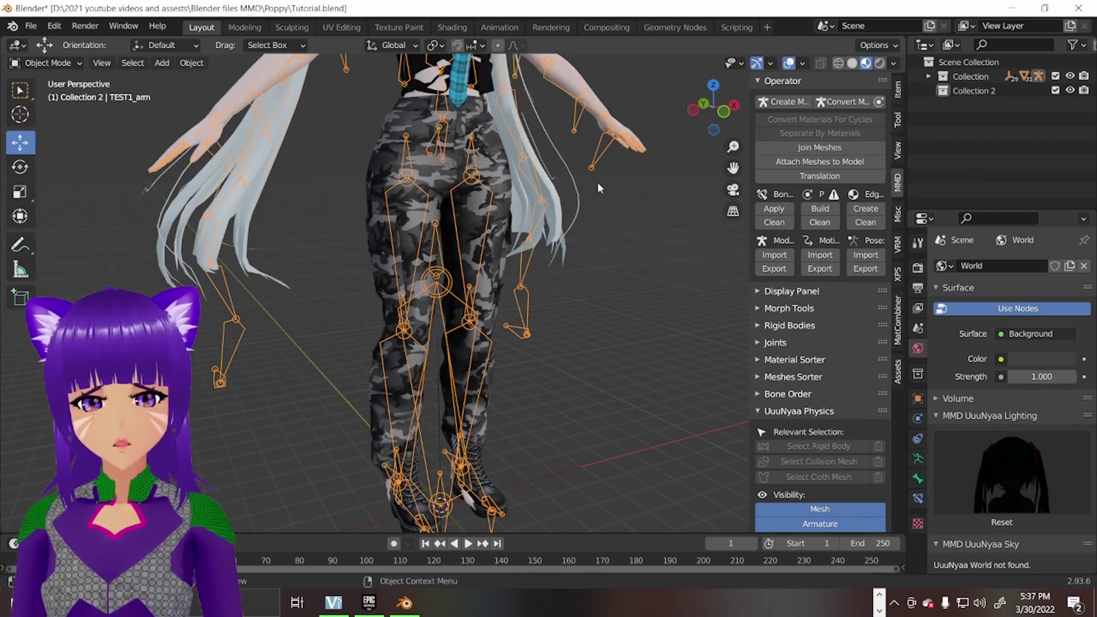
pyautogui.scroll(5, 715, 187)
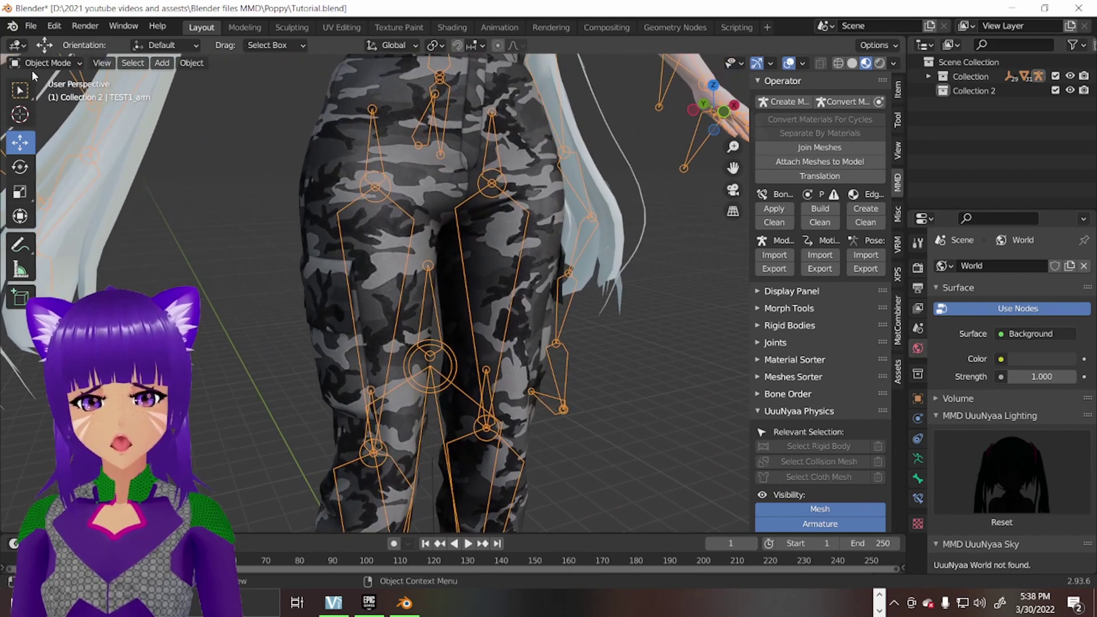
pyautogui.click(39, 63)
# Enter Pose Mode and move the left foot IK bone up so the leg bends.
pyautogui.click(48, 110)
pyautogui.moveTo(475, 224); pyautogui.dragTo(733, 212, button='middle')
pyautogui.moveTo(735, 170); pyautogui.dragTo(631, 494, button='middle')
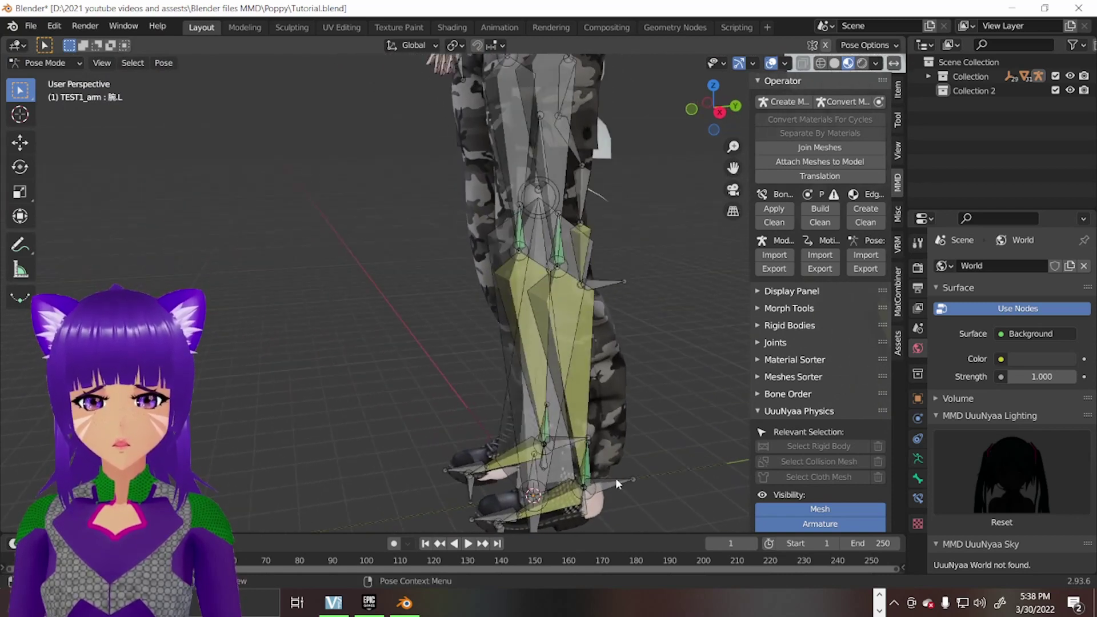
pyautogui.click(20, 143)
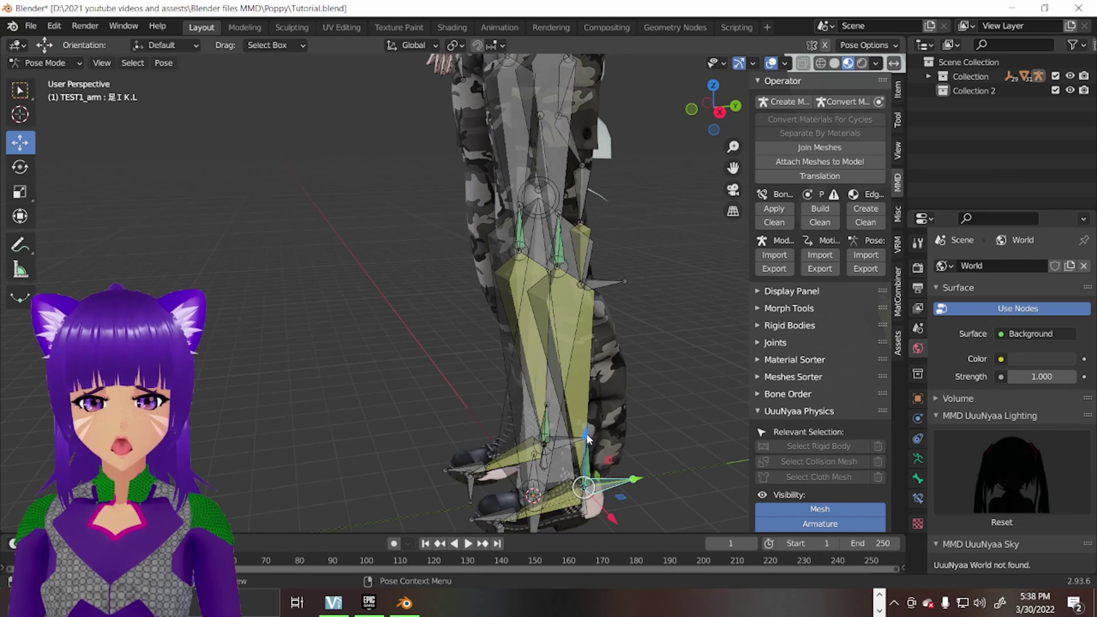
pyautogui.moveTo(588, 440); pyautogui.dragTo(576, 229)
pyautogui.moveTo(633, 286); pyautogui.dragTo(414, 369)
# Orbit around the posed figure to check how the camo pants follow the leg.
pyautogui.moveTo(414, 368); pyautogui.dragTo(547, 410, button='middle')
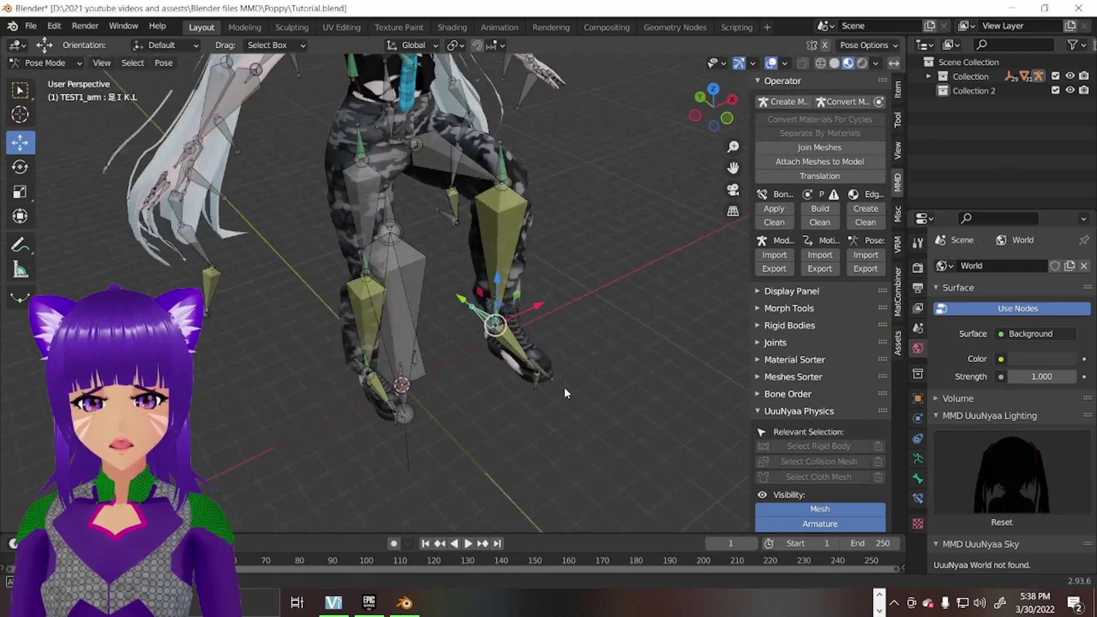
pyautogui.moveTo(563, 393); pyautogui.dragTo(598, 349, button='middle')
pyautogui.moveTo(733, 167); pyautogui.dragTo(737, 297)
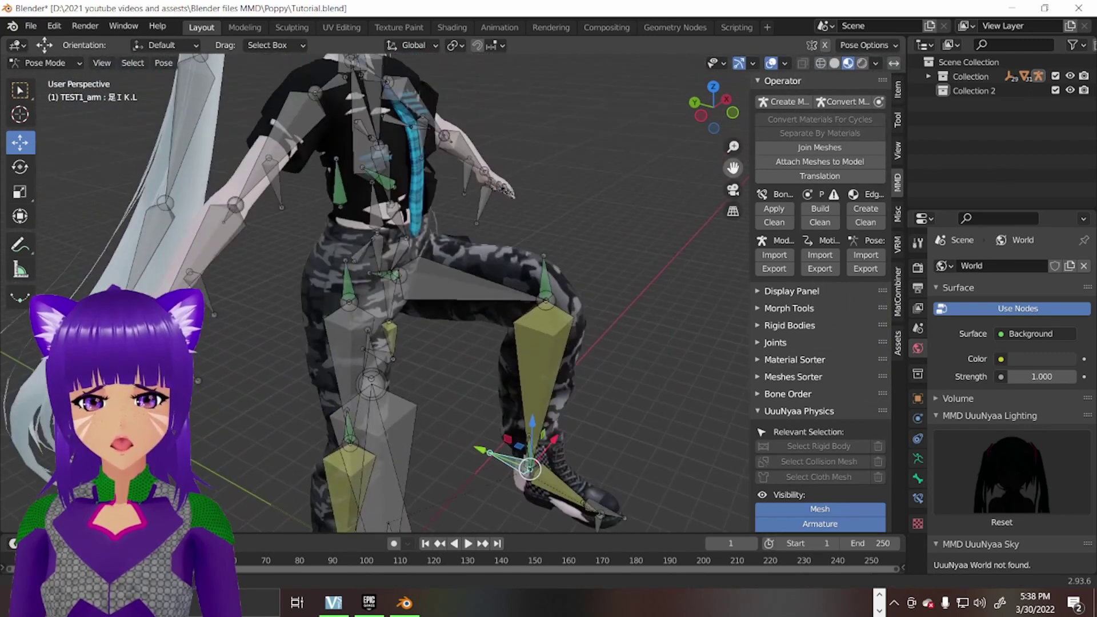
pyautogui.moveTo(571, 320); pyautogui.dragTo(588, 274, button='middle')
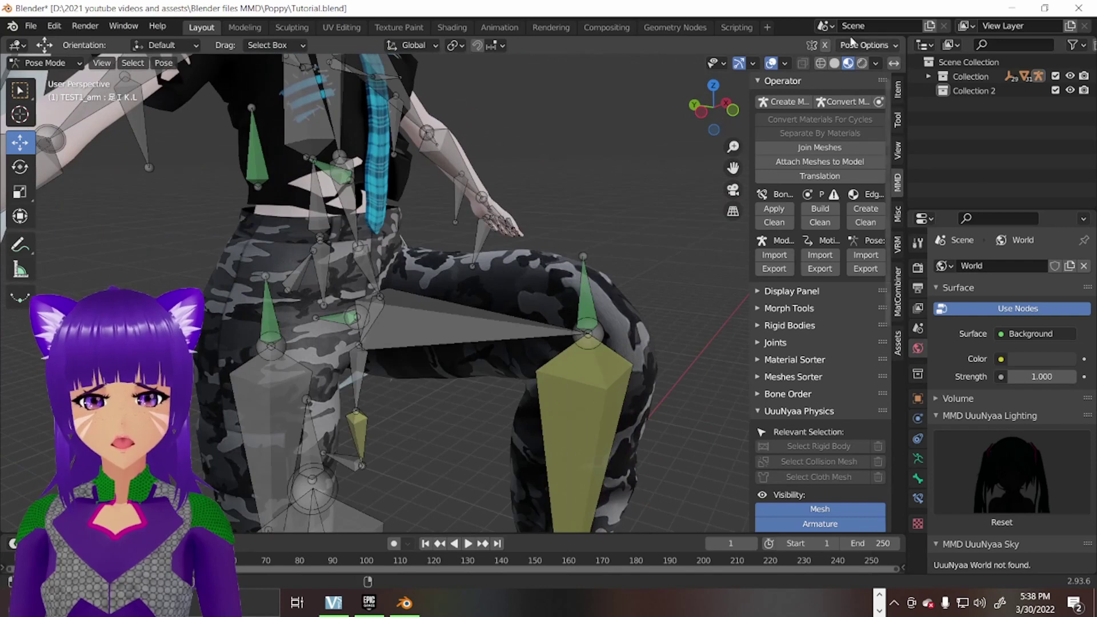
# Turn off viewport overlays and inspect the raised leg and boot up close.
pyautogui.click(770, 63)
pyautogui.moveTo(628, 240); pyautogui.dragTo(361, 386, button='middle')
pyautogui.scroll(2, 576, 251)
pyautogui.scroll(-3, 430, 340)
pyautogui.scroll(3, 430, 341)
pyautogui.scroll(-3, 463, 349)
pyautogui.scroll(3, 361, 386)
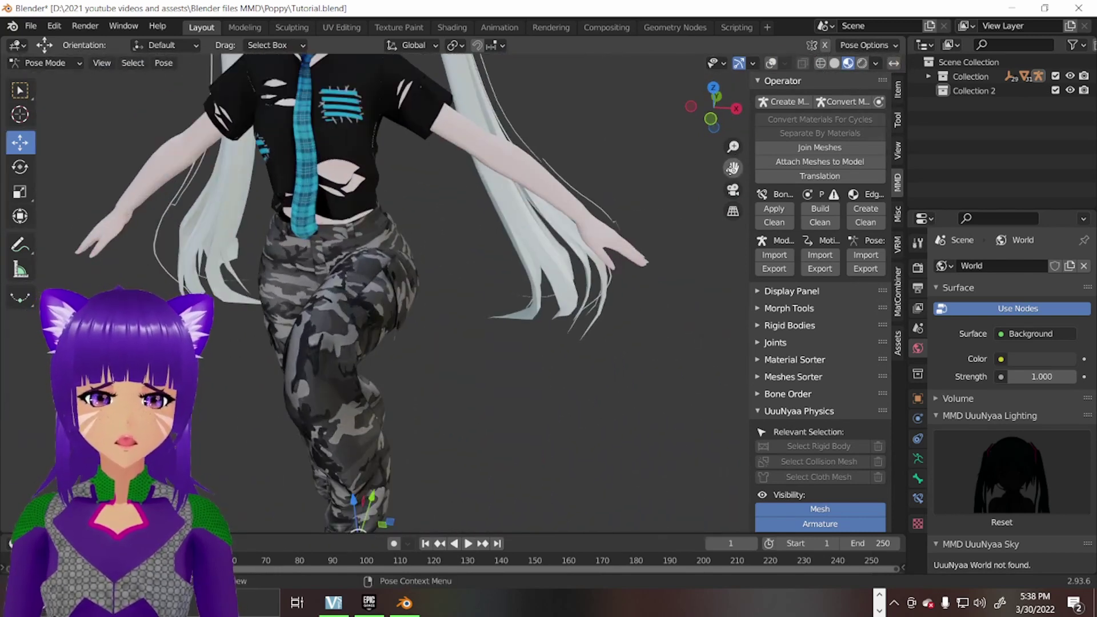
pyautogui.moveTo(732, 168); pyautogui.dragTo(541, 282)
pyautogui.moveTo(541, 282); pyautogui.dragTo(412, 268, button='middle')
pyautogui.scroll(2, 412, 269)
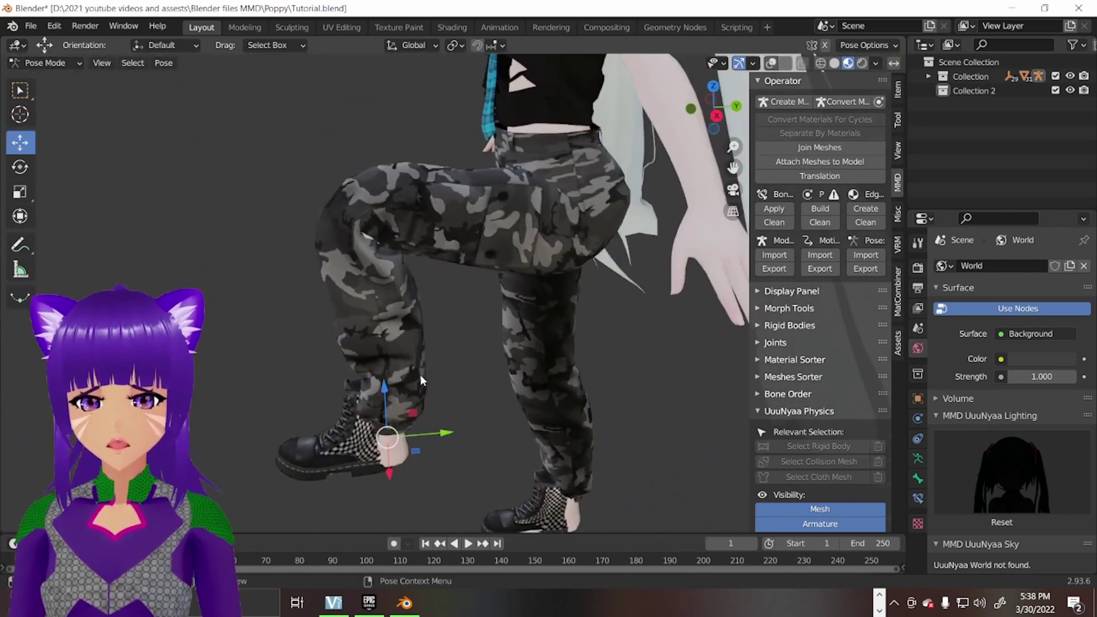